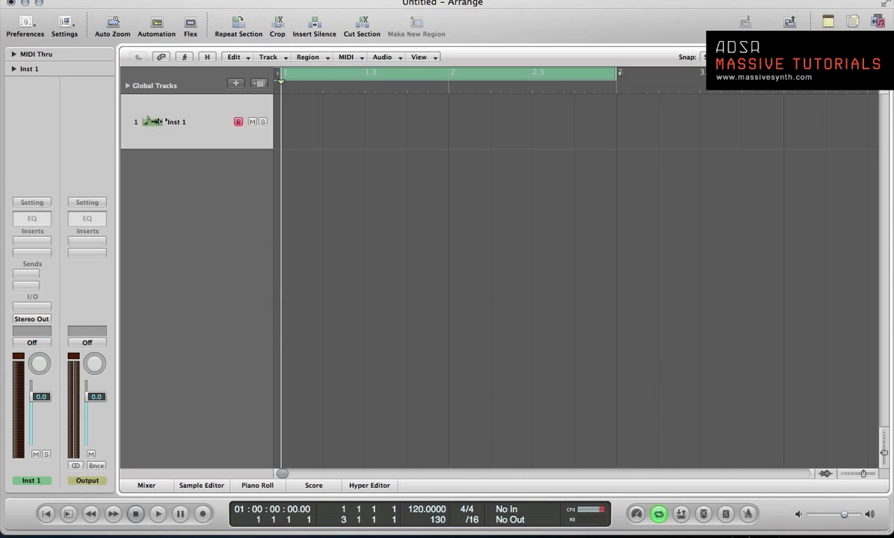
Load the EXS24 sampler in mono as the instrument on the Inst 1 track and close its window.
click(33, 306)
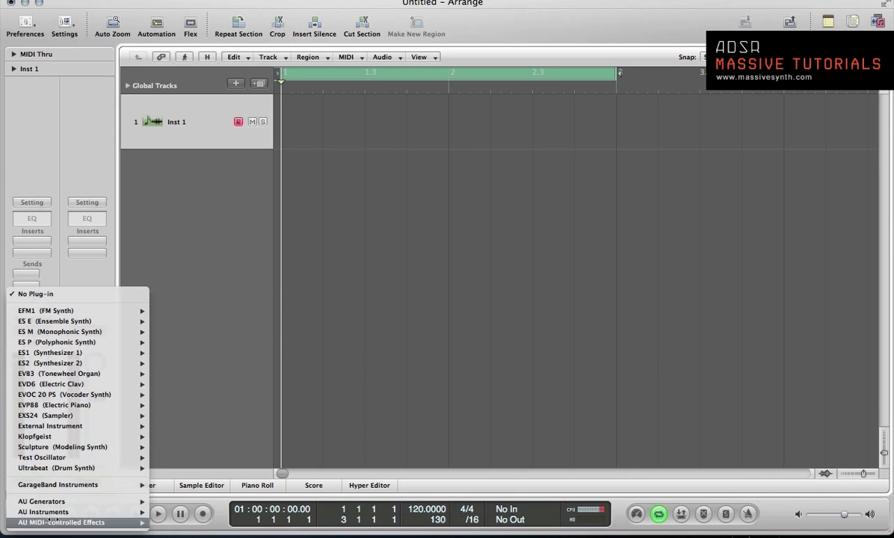
mouse_move(46, 408)
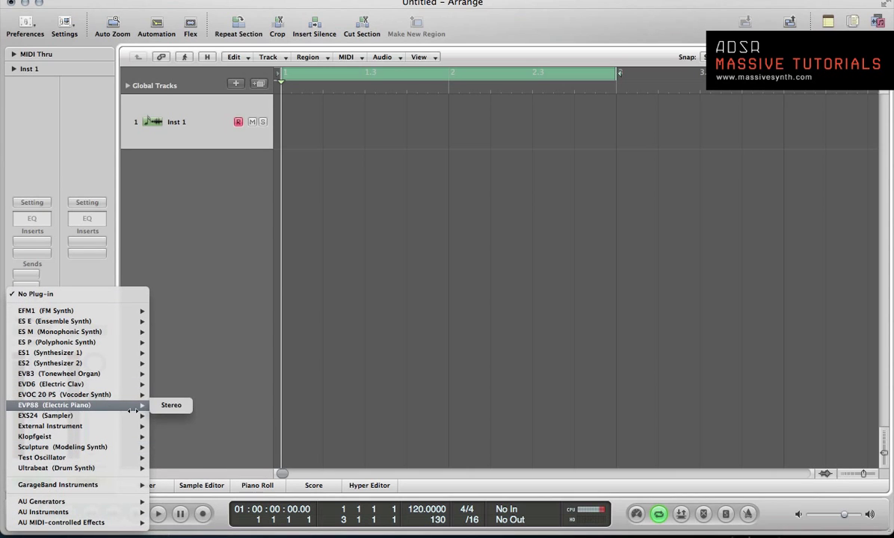
mouse_move(132, 416)
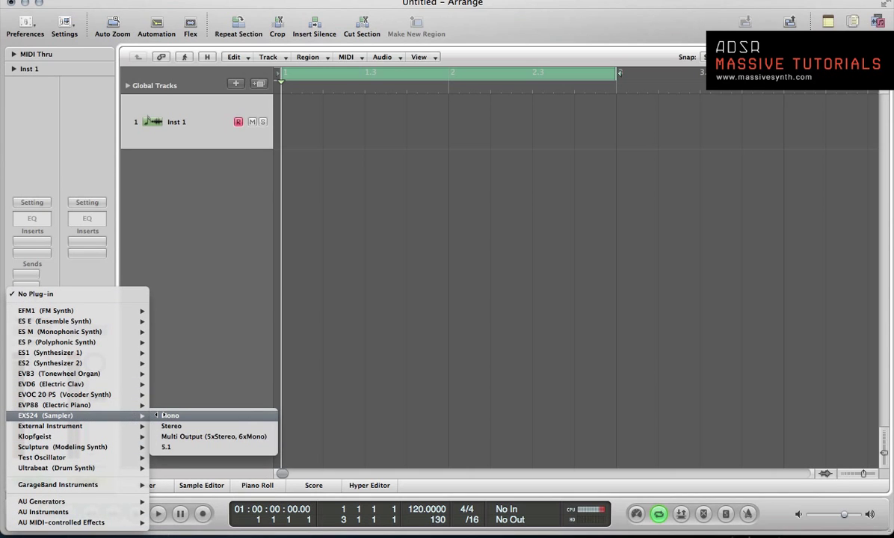
click(162, 416)
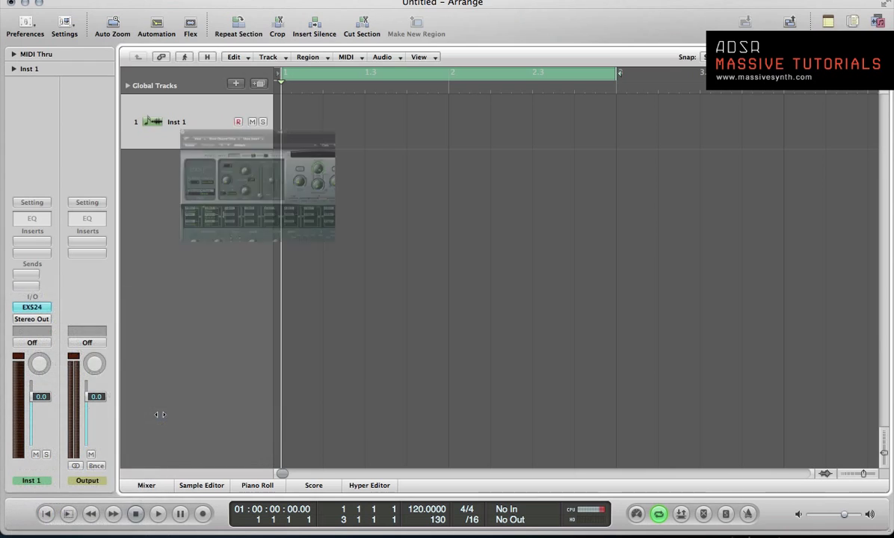
key(super+w)
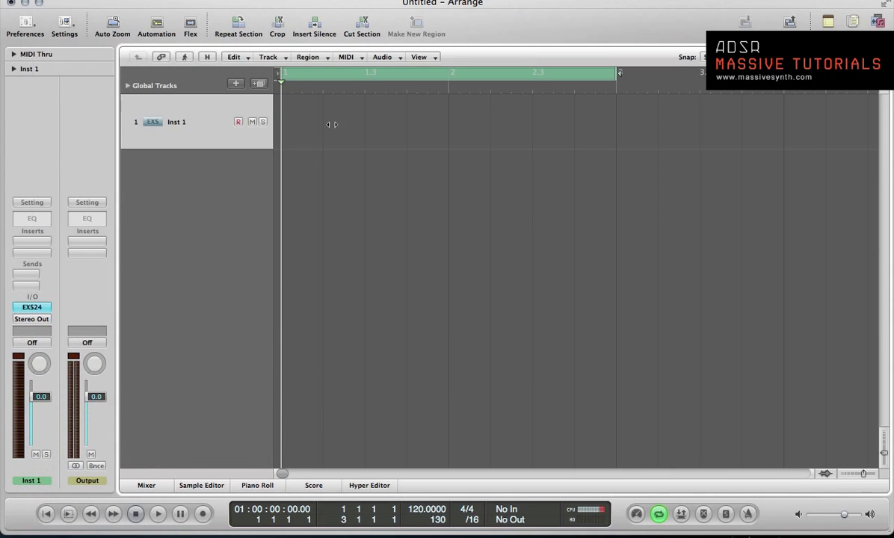
Create an empty MIDI region at bar 1 of the Inst 1 track and open it in the Piano Roll.
right_click(290, 136)
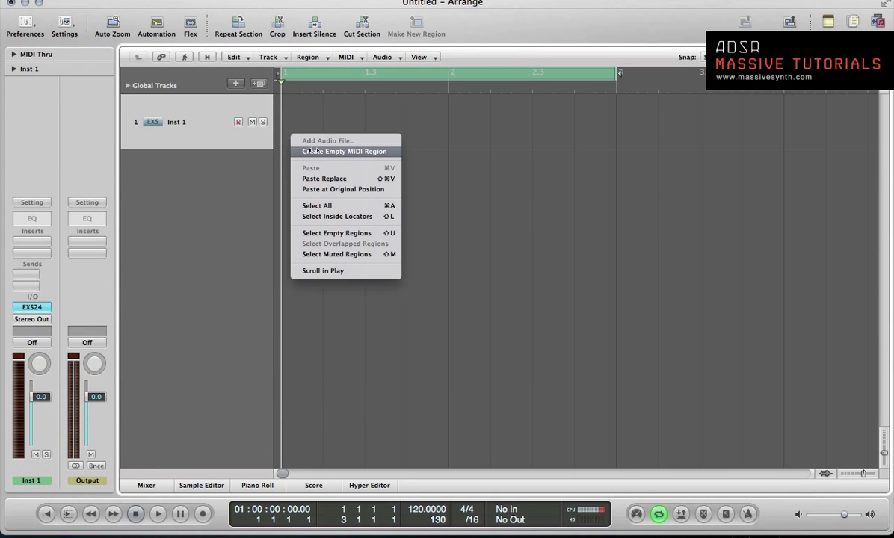
click(314, 150)
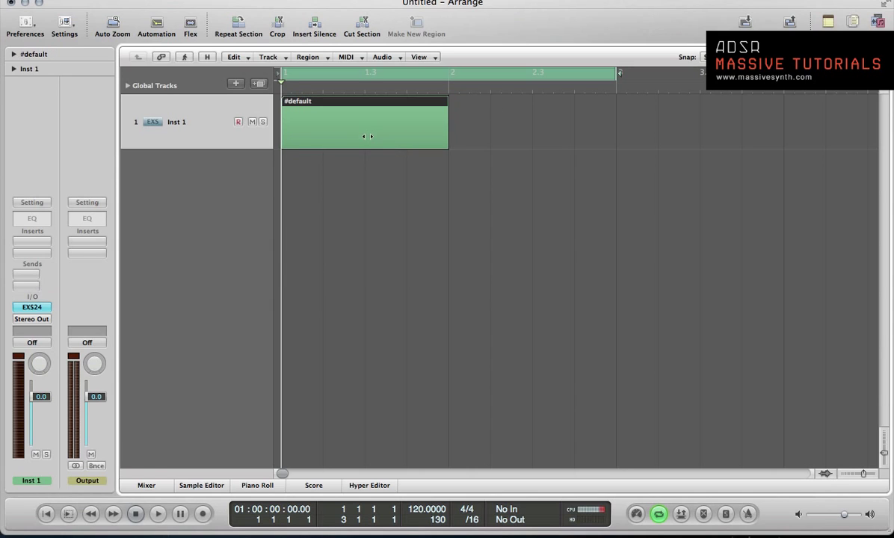
double_click(368, 136)
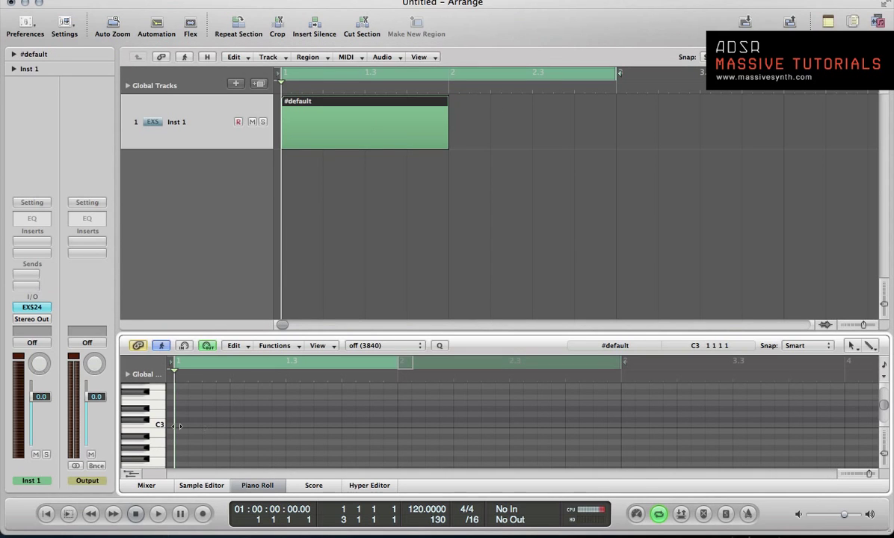
Draw a C3 note at the start of the region, lengthen it, and copy it onto all four beats of bar 1.
click(178, 425)
drag(184, 425, 200, 426)
drag(193, 425, 196, 362)
click(192, 426)
drag(193, 426, 250, 429)
shift+click(188, 426)
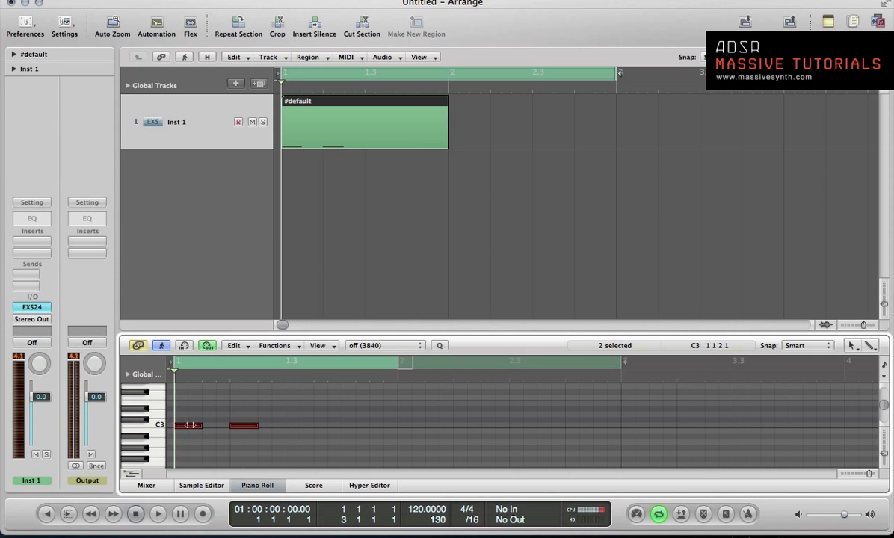
drag(189, 427, 300, 425)
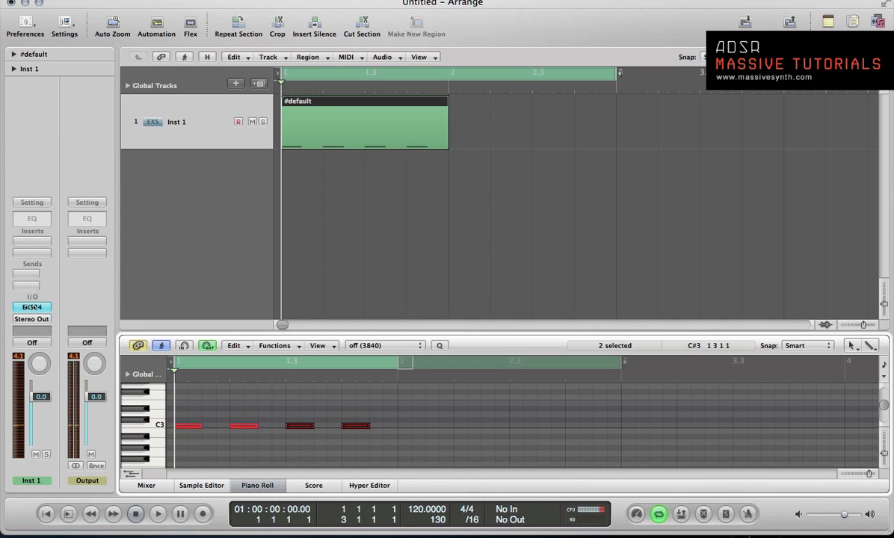
Load the SM101 Club Kicks 2 instrument from the Sample Magic library into the EXS24.
click(31, 307)
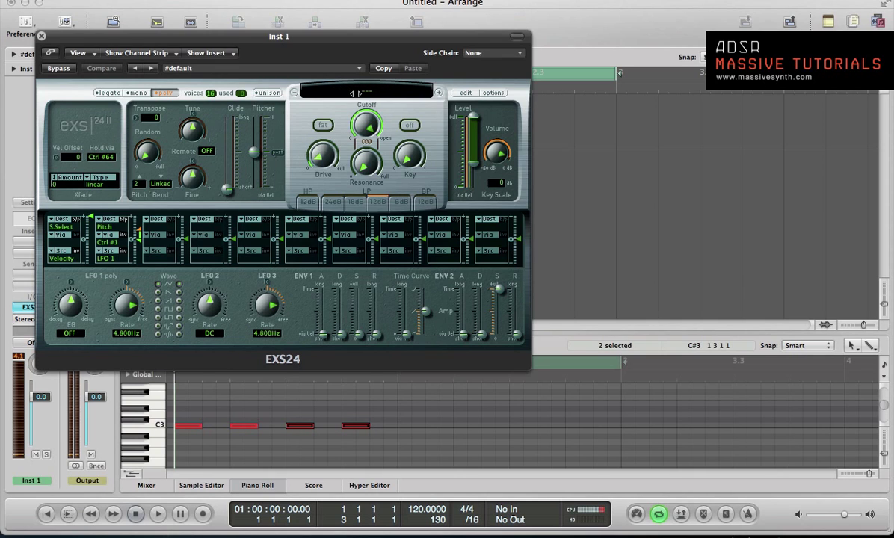
click(364, 91)
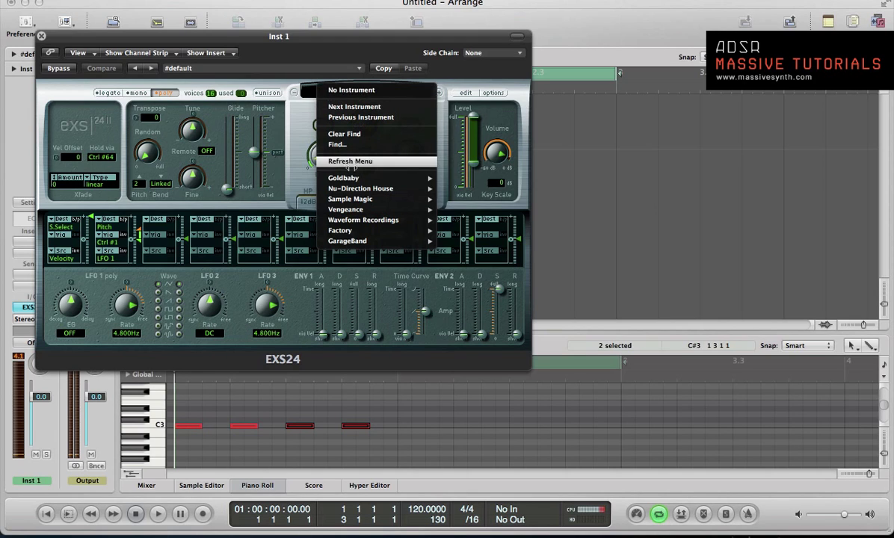
mouse_move(351, 178)
mouse_move(449, 175)
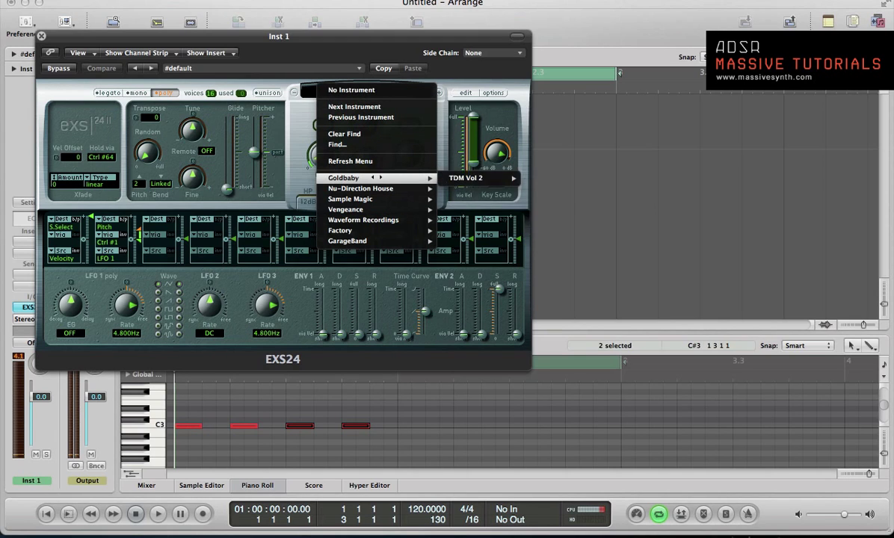
mouse_move(359, 199)
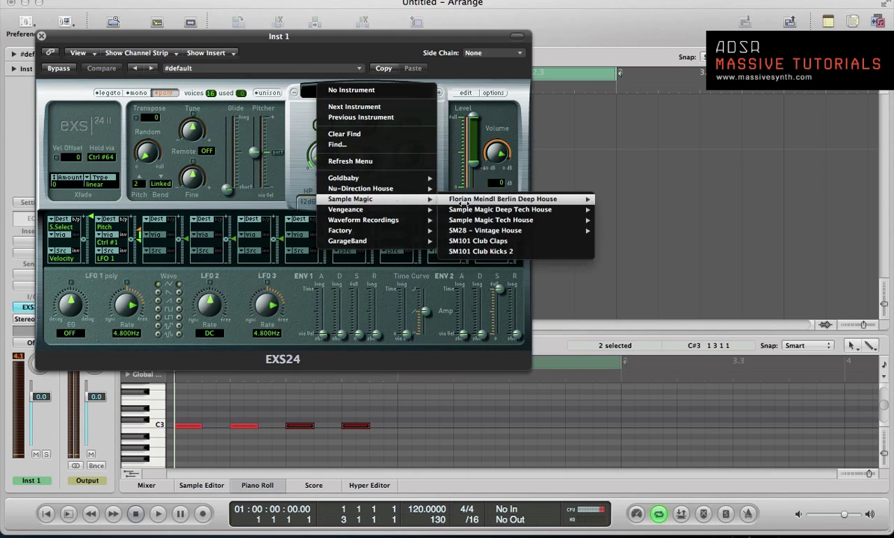
mouse_move(464, 200)
mouse_move(533, 220)
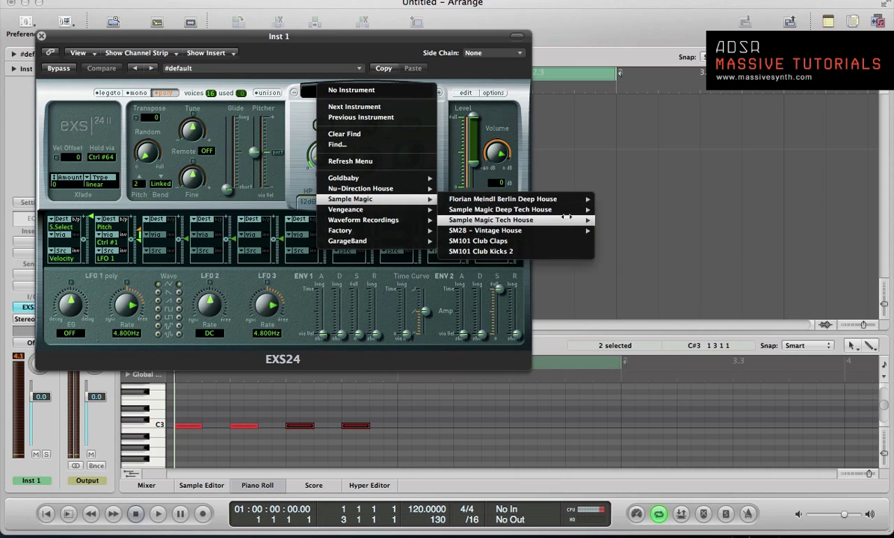
mouse_move(567, 227)
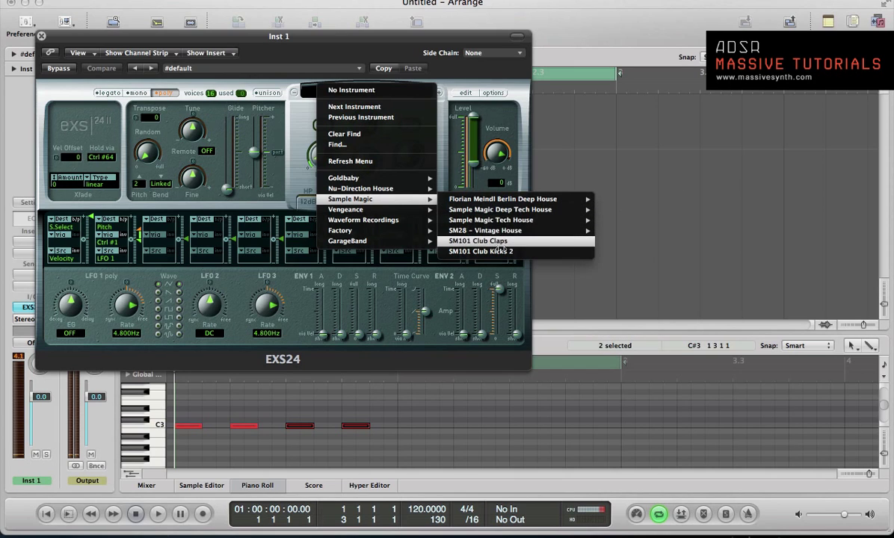
mouse_move(427, 211)
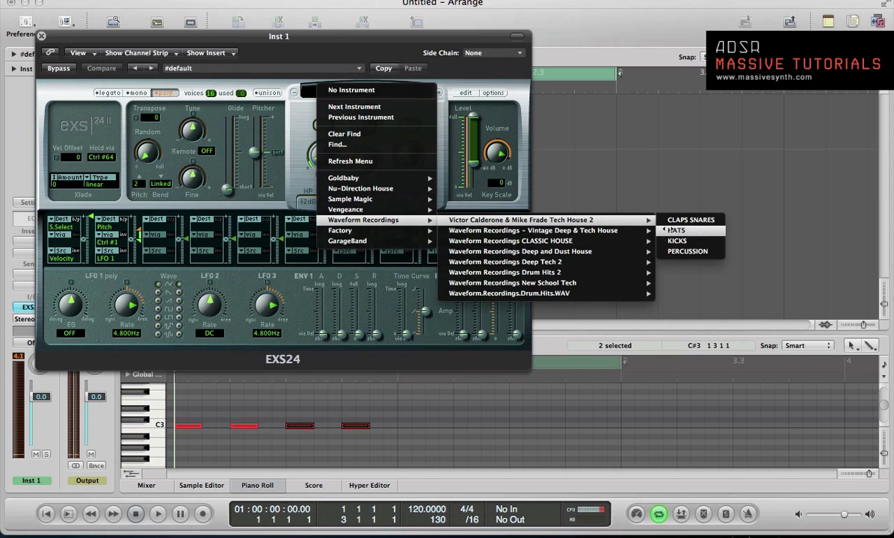
mouse_move(603, 231)
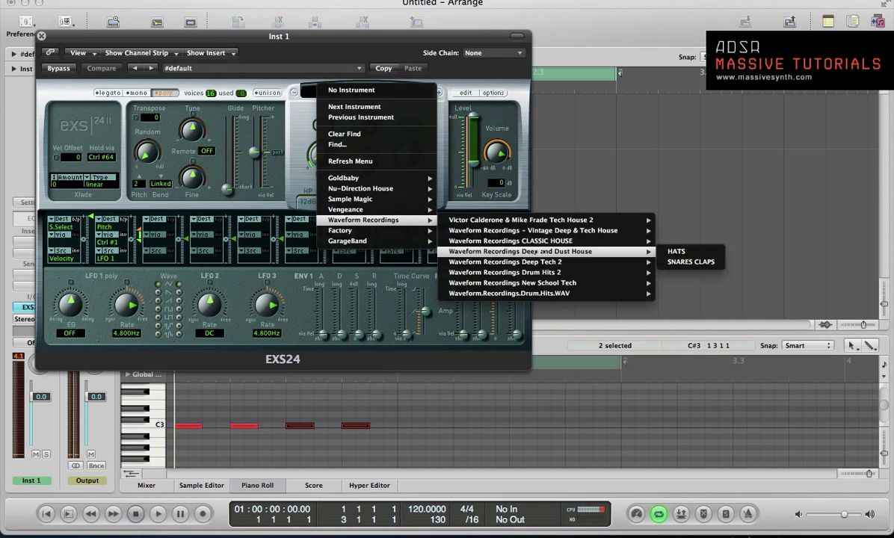
mouse_move(398, 204)
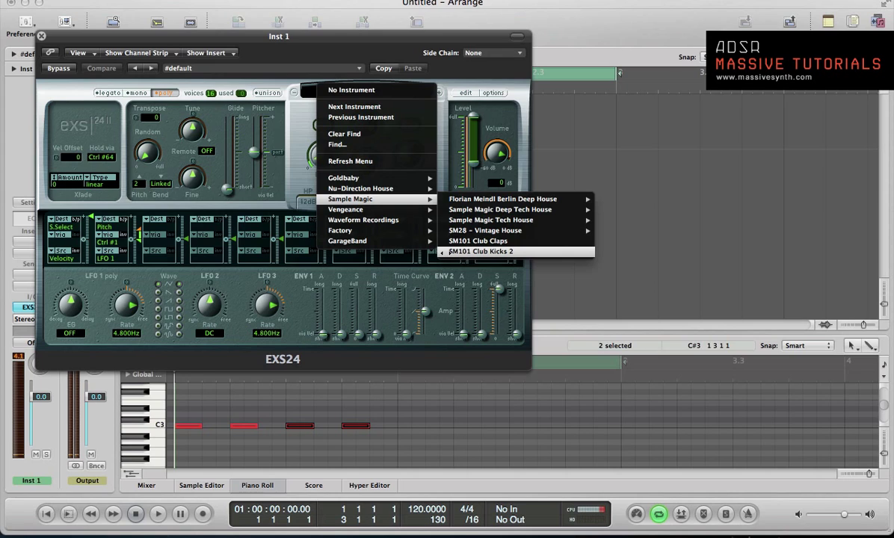
click(449, 252)
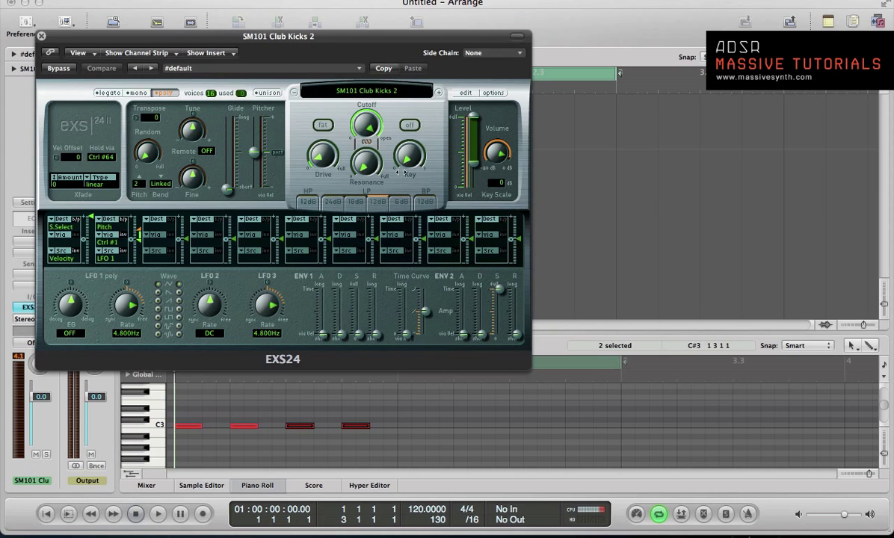
Hide the sampler window, select all four C3 notes, and enlarge the Piano Roll area.
click(403, 391)
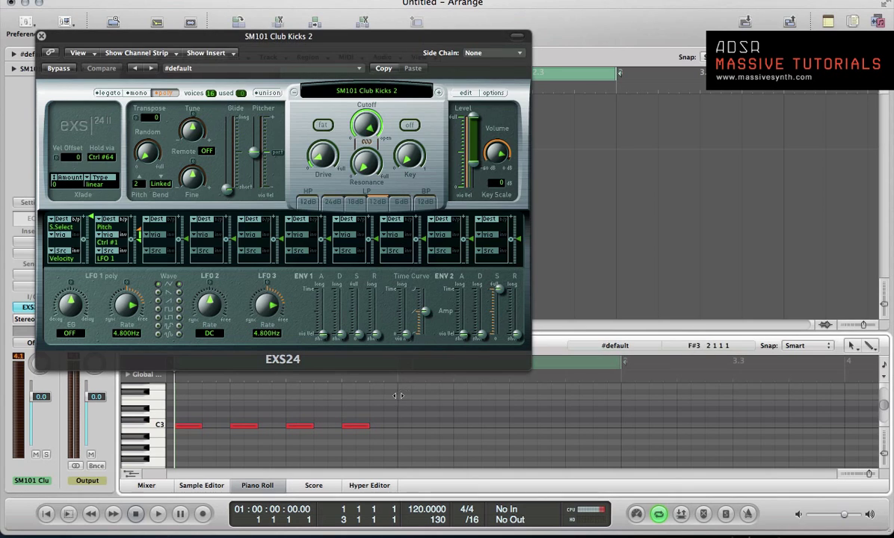
key(v)
drag(358, 397, 178, 426)
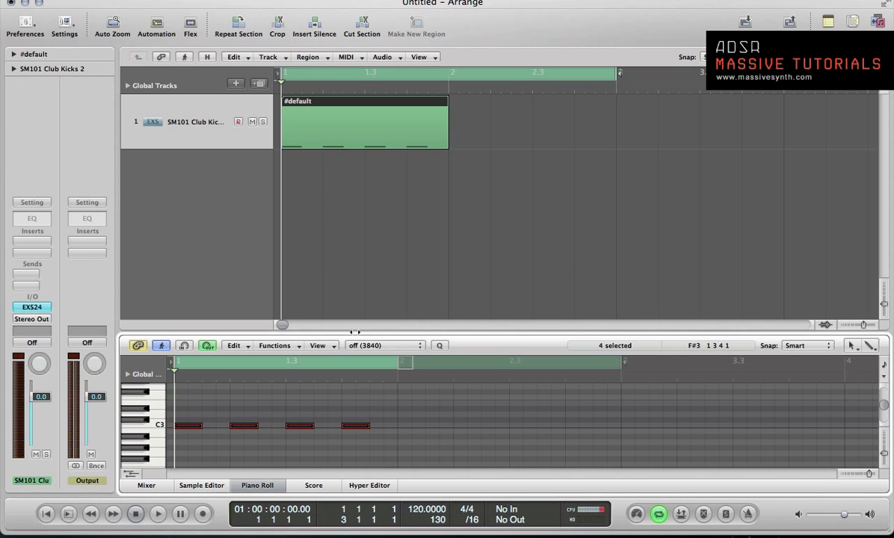
drag(356, 333, 356, 263)
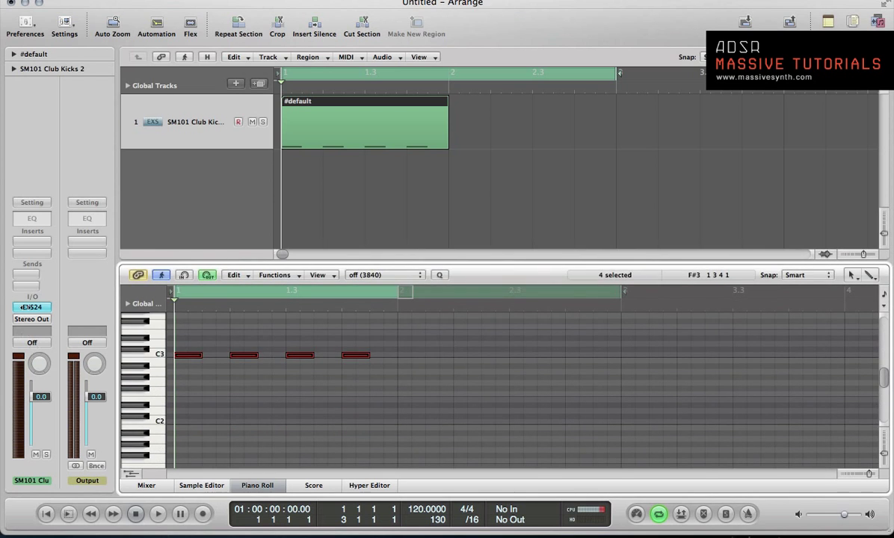
Examine how the kick samples are mapped across the keys in the EXS24 Instrument Editor, and close both windows.
click(31, 307)
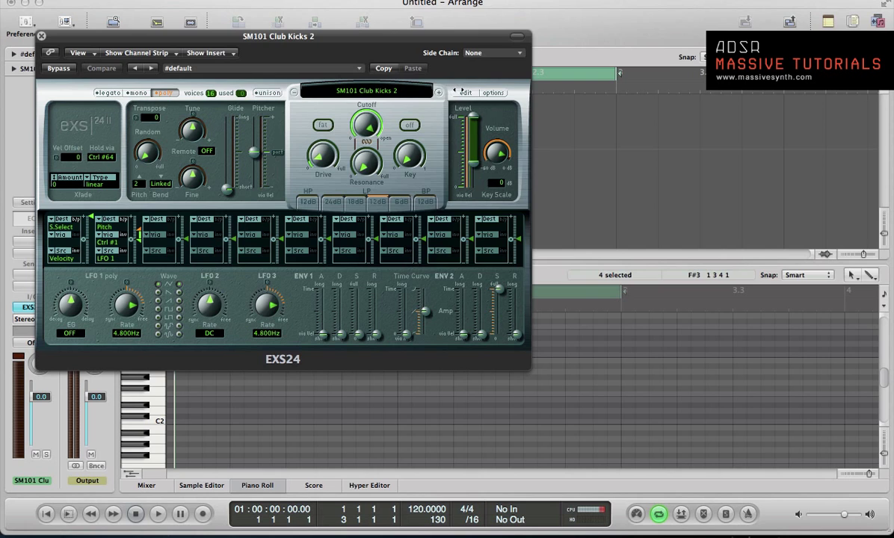
click(460, 94)
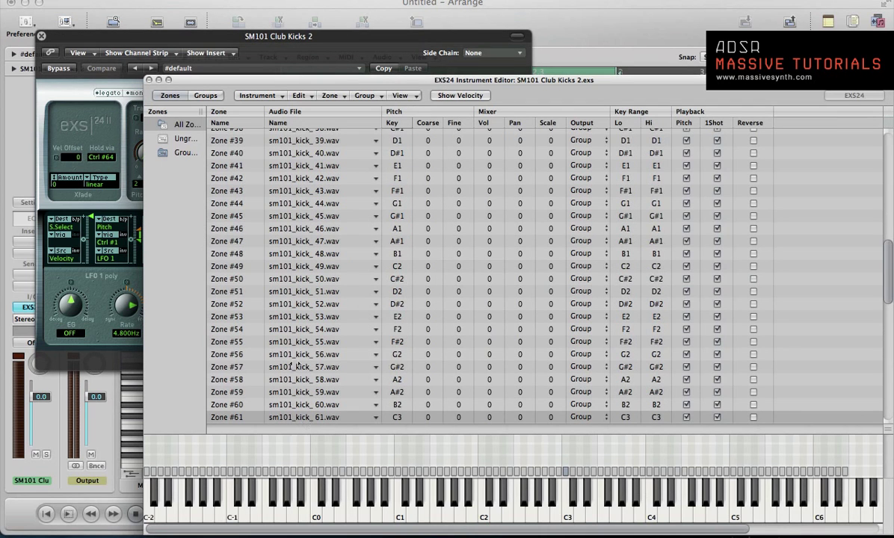
scroll(295, 405, down, 10)
scroll(197, 454, right, 5)
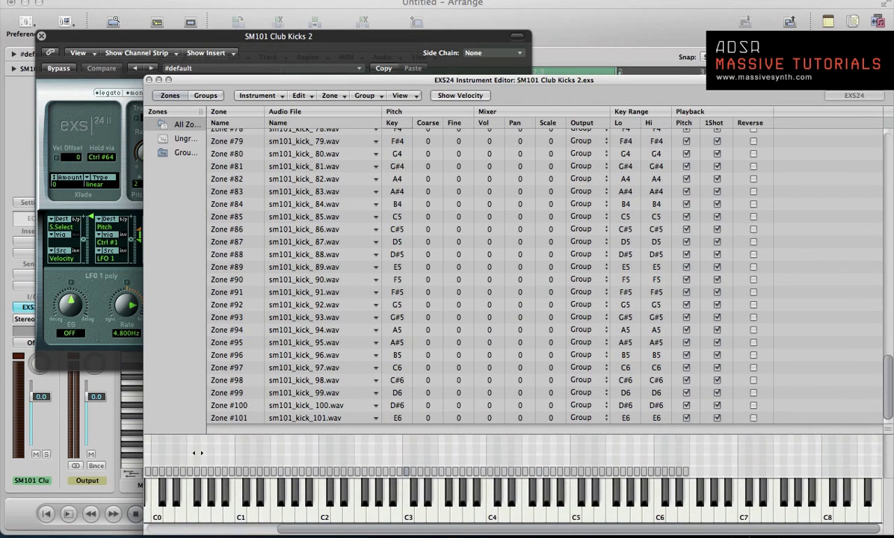
scroll(293, 457, left, 5)
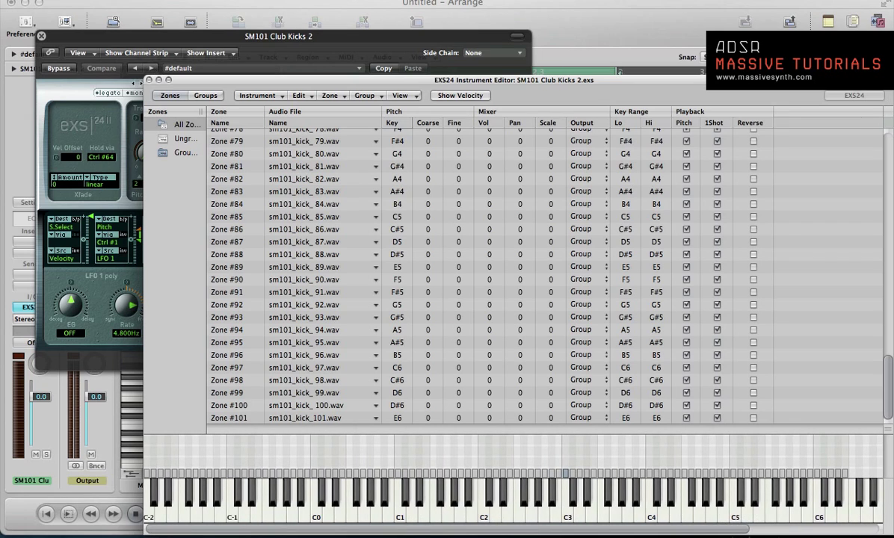
click(149, 79)
key(super+w)
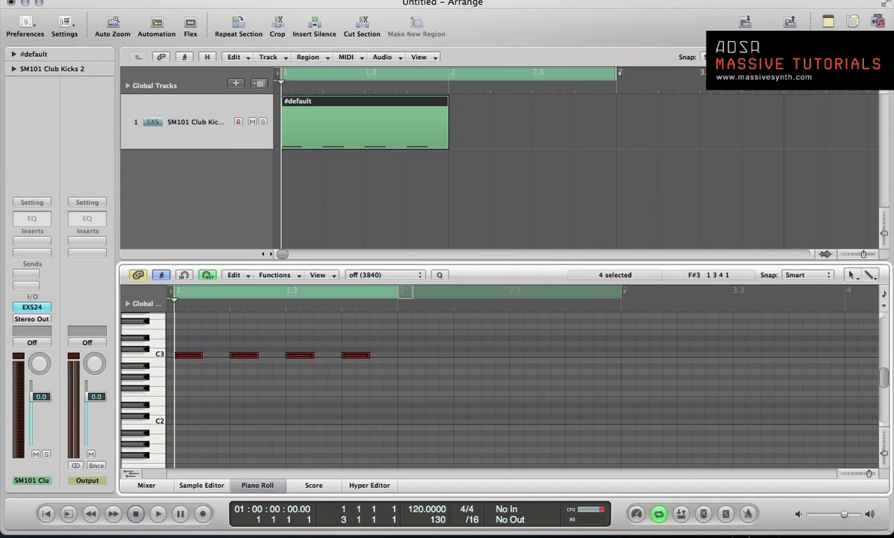
Set the cycle range to bar 1 only, matching the MIDI region.
click(284, 73)
drag(284, 73, 446, 98)
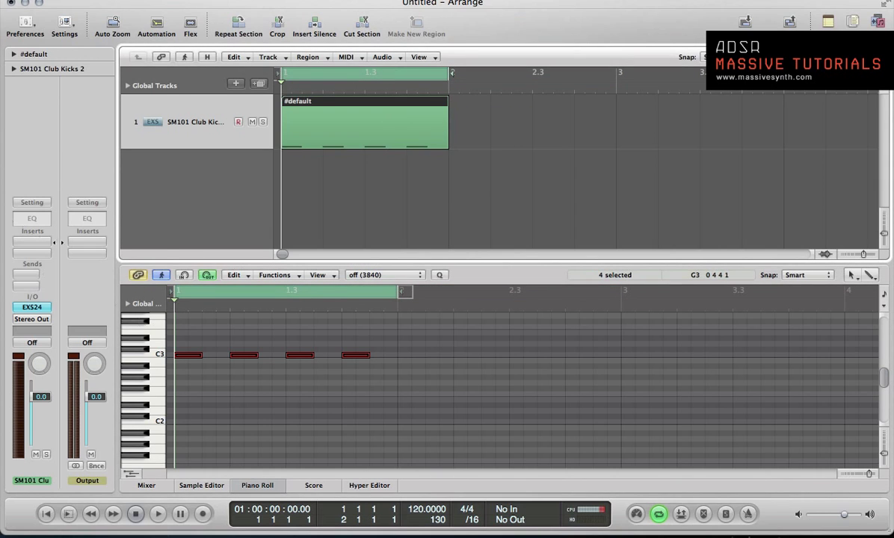
Insert a MultiMeter on the Output channel, move its window clear of the track region, and close the EXS24 window.
click(87, 249)
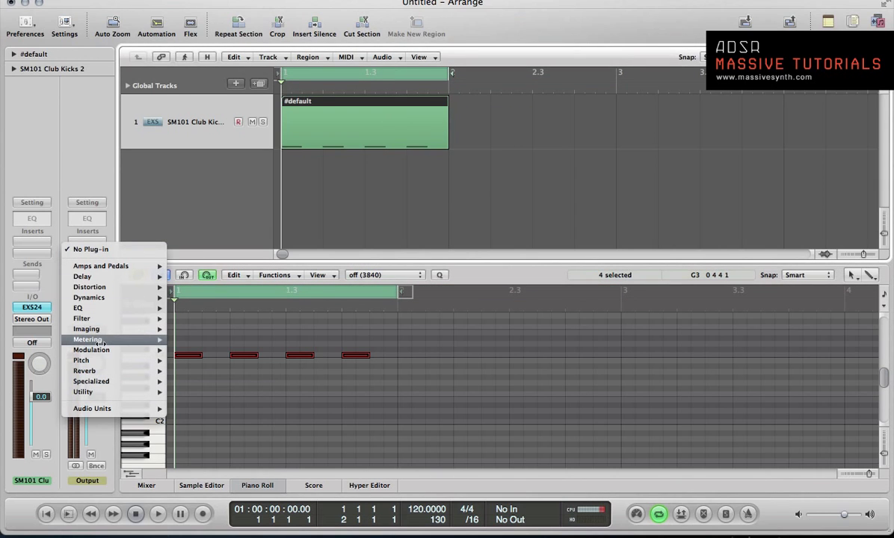
mouse_move(119, 340)
mouse_move(198, 371)
click(295, 372)
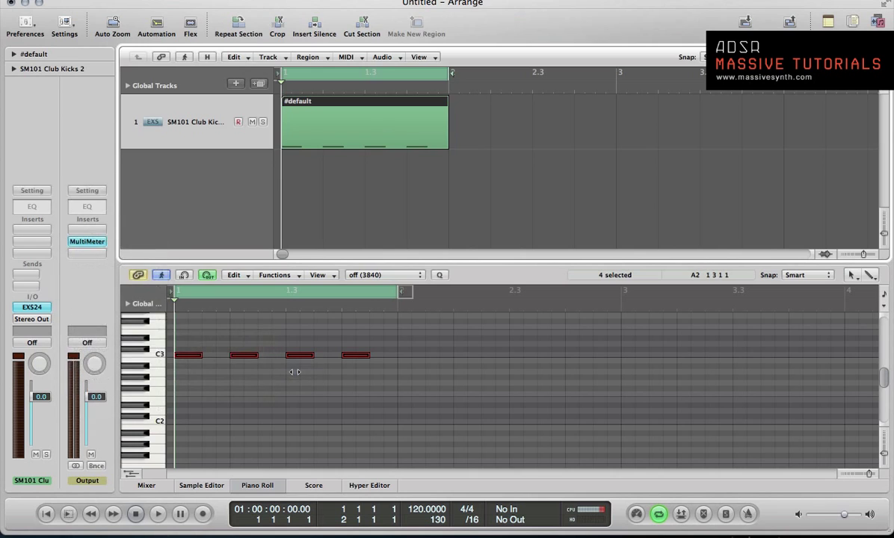
drag(199, 47, 640, 46)
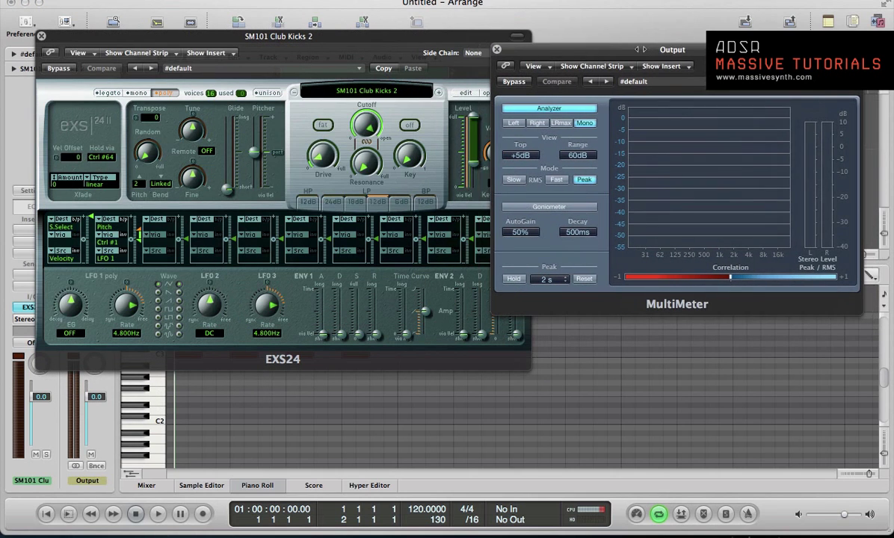
click(41, 35)
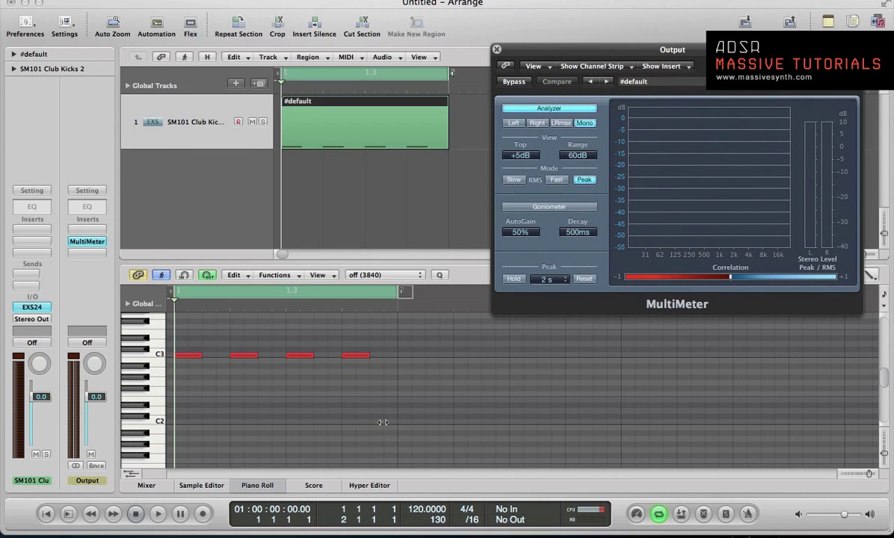
Select all four C3 notes and transpose them down by semitones to C2, auditioning the kicks during loop playback.
key(space)
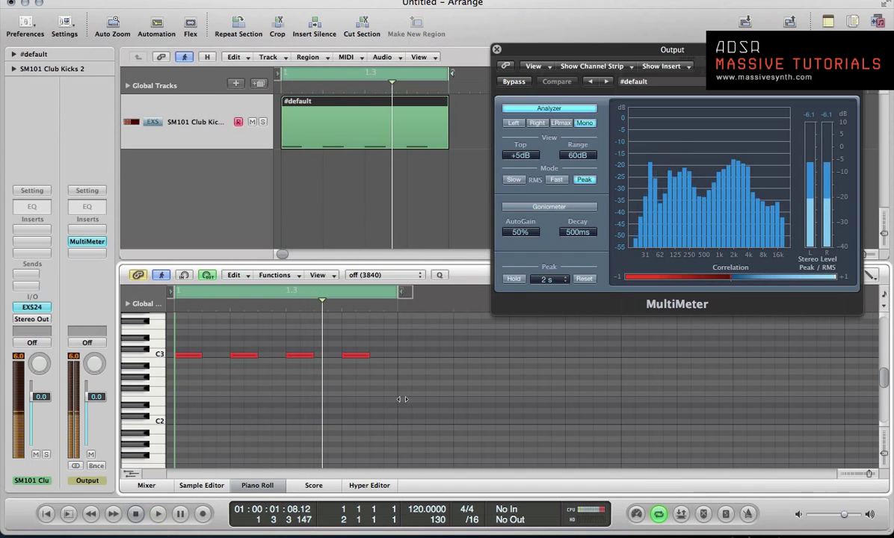
drag(398, 397, 188, 343)
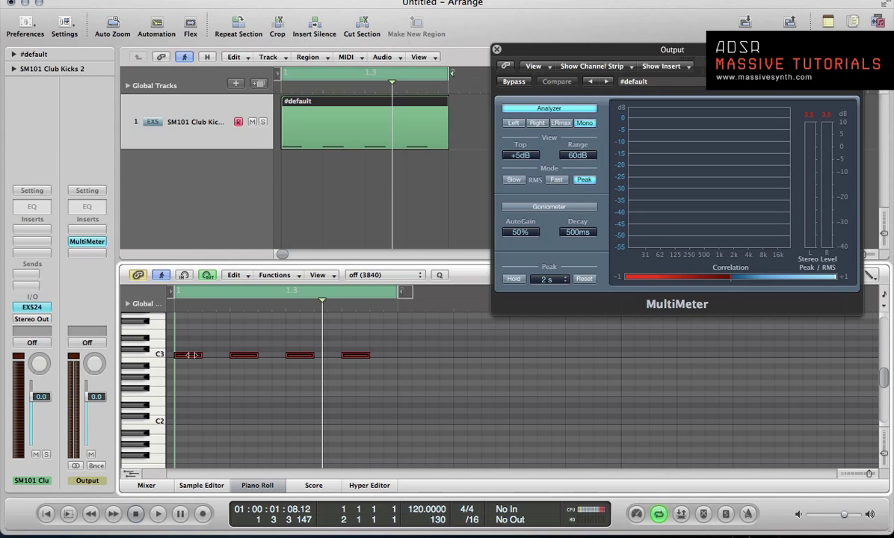
key(alt+Down)
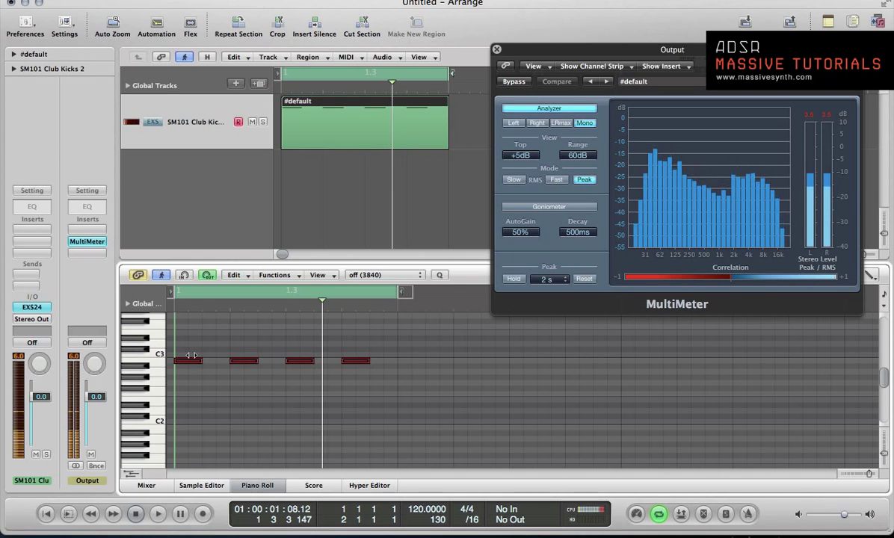
key(space)
key(alt+Down)
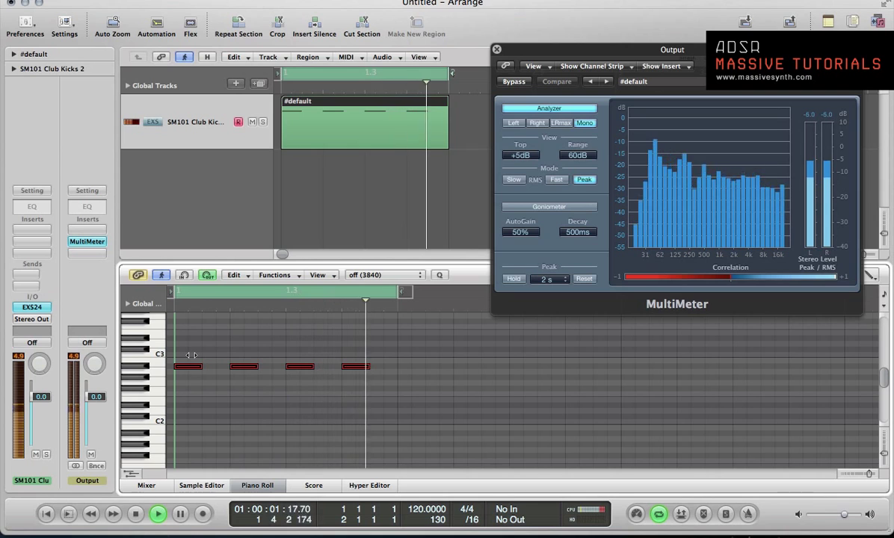
key(alt+Down)
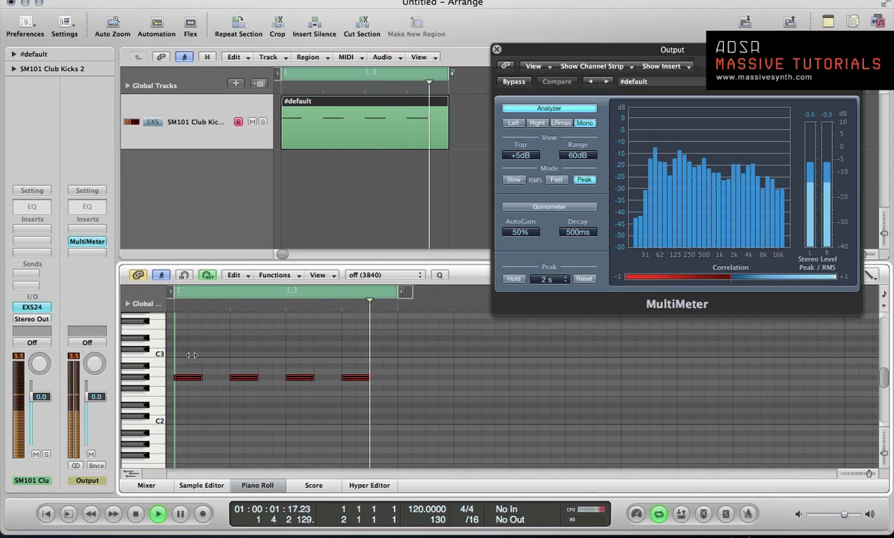
key(alt+Down)
key(alt+Down)
key(alt+Down)
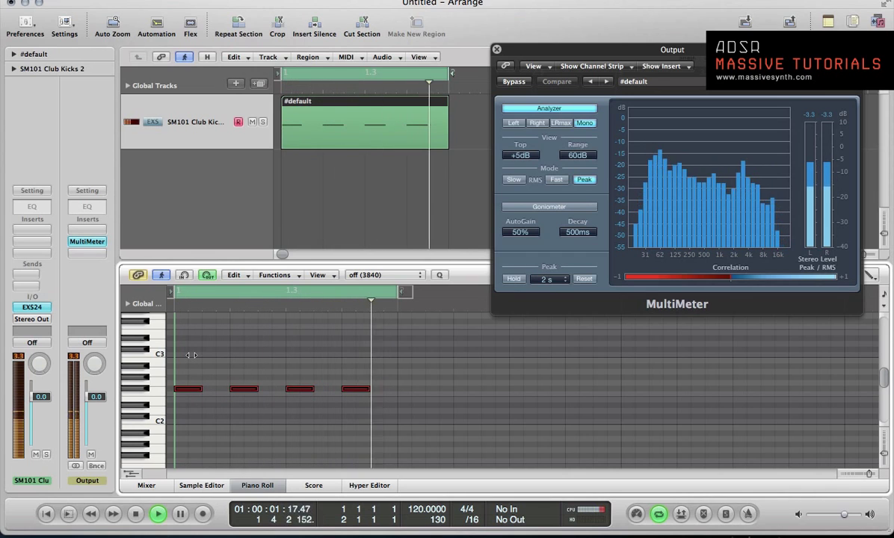
key(alt+Down)
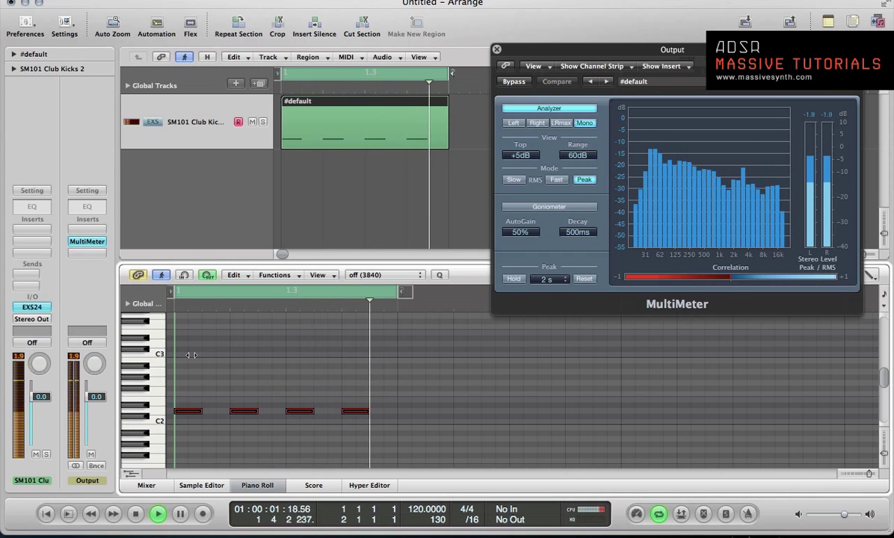
key(alt+Down)
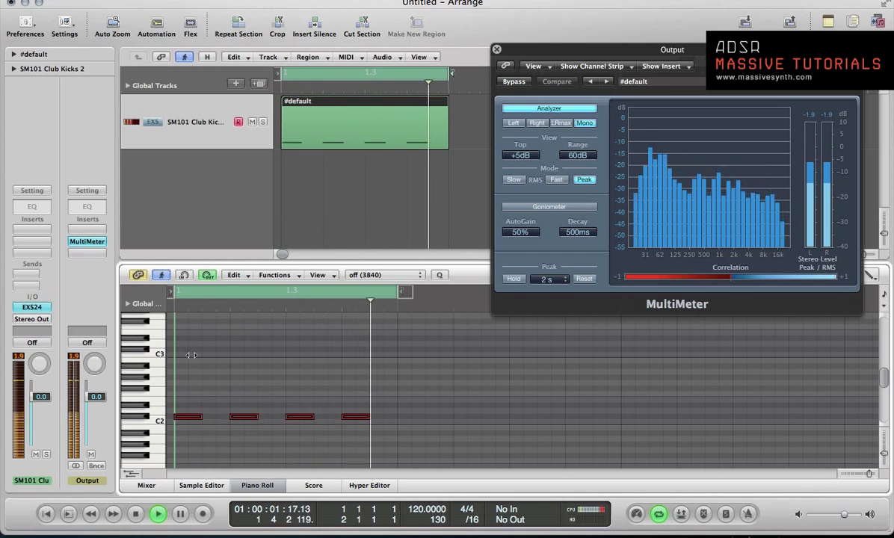
key(alt+Down)
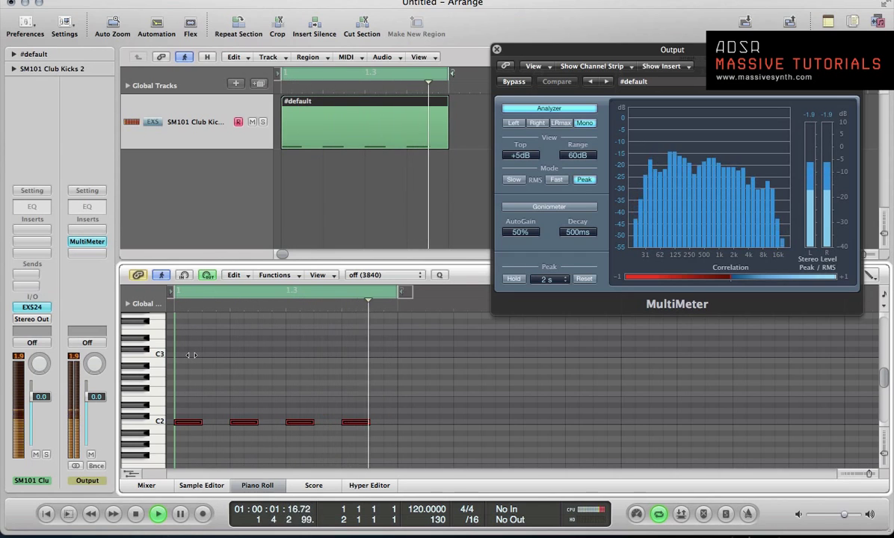
key(space)
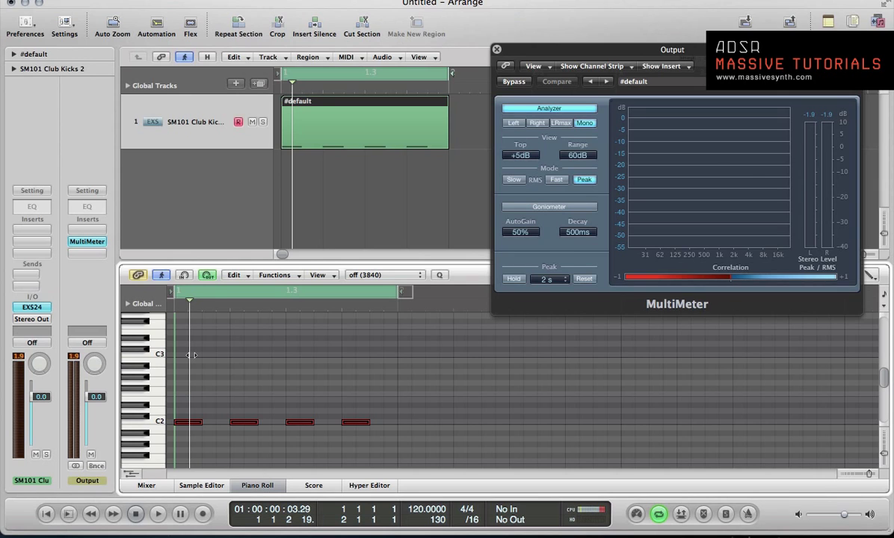
Transpose the four selected notes further down by semitones to G1, and audition the kick against the MultiMeter spectrum.
key(space)
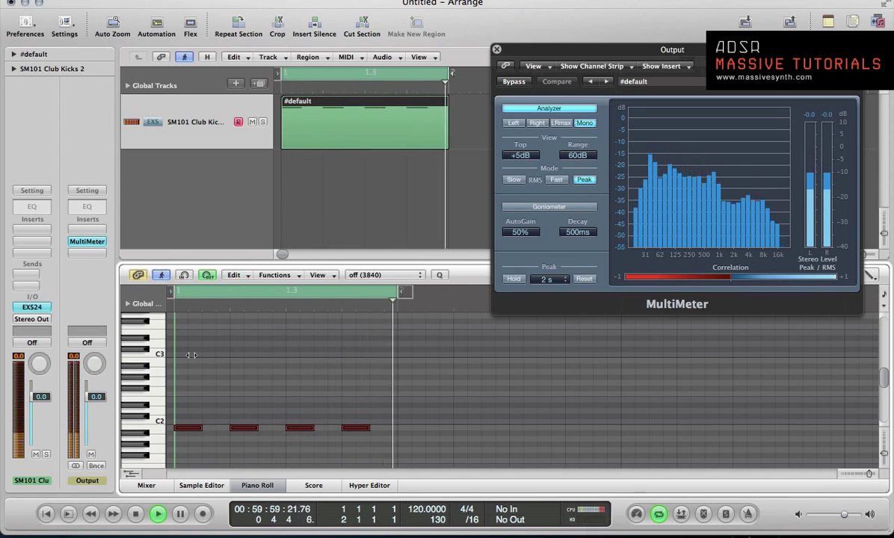
key(alt+Down)
key(alt+Down)
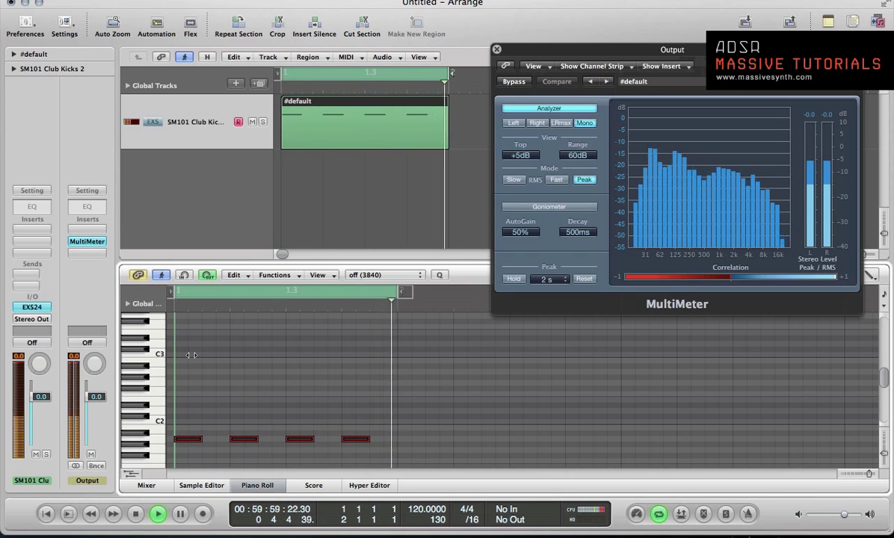
key(alt+Down)
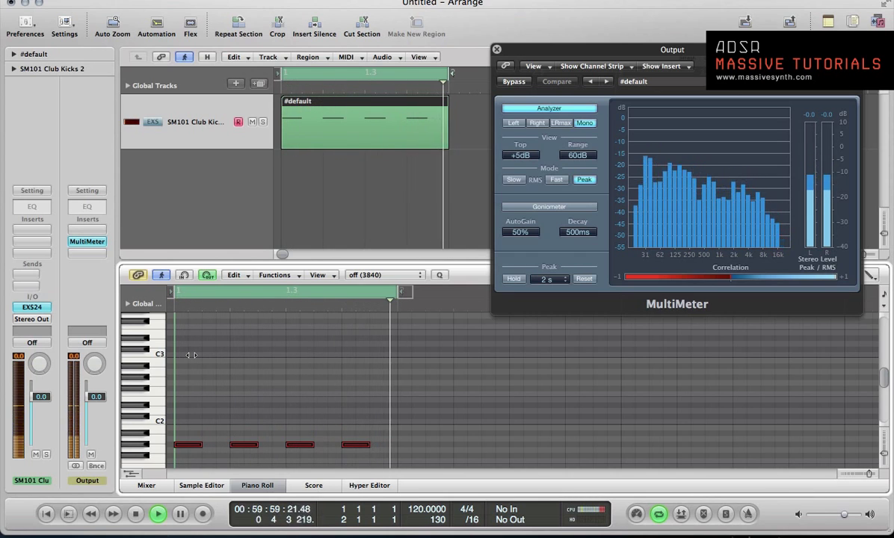
key(alt+Down)
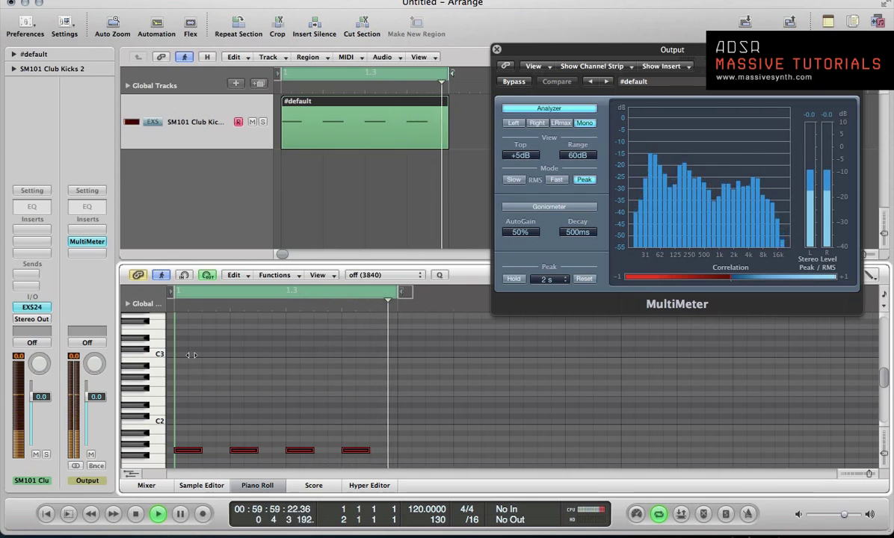
key(space)
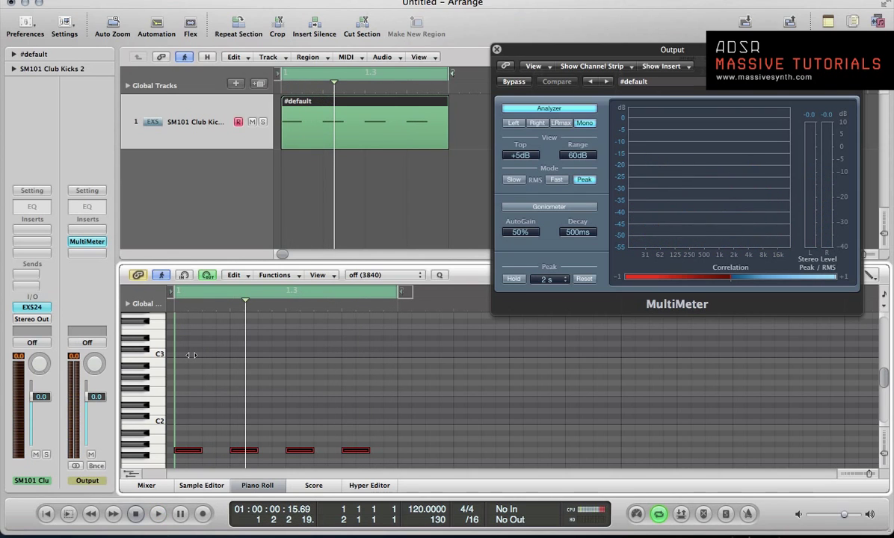
scroll(192, 355, down, 5)
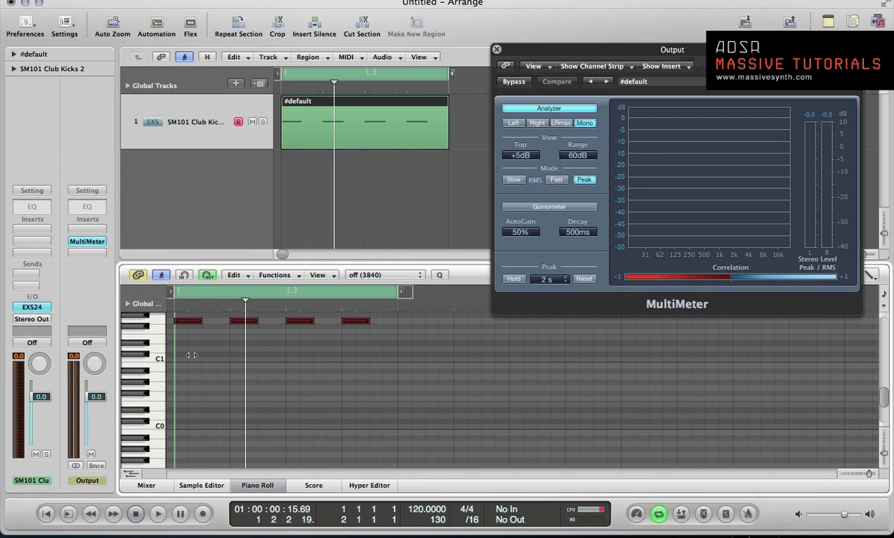
key(space)
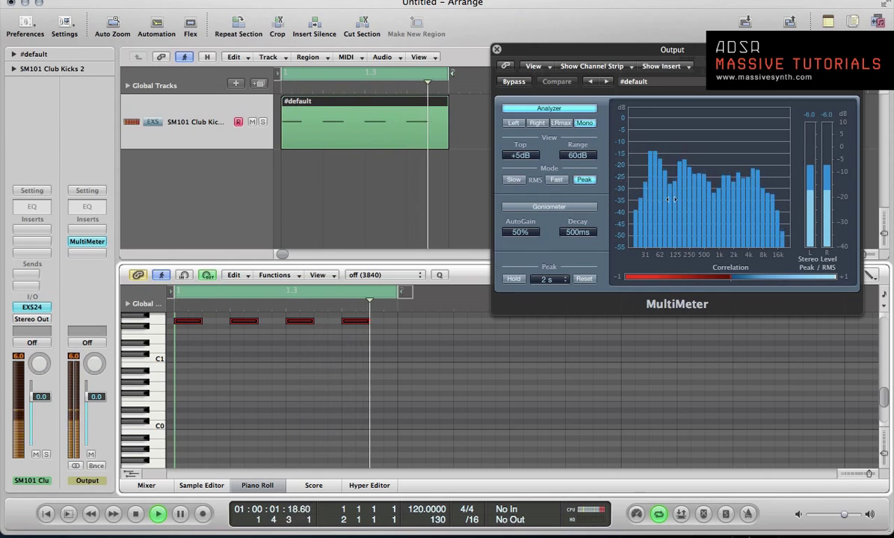
key(space)
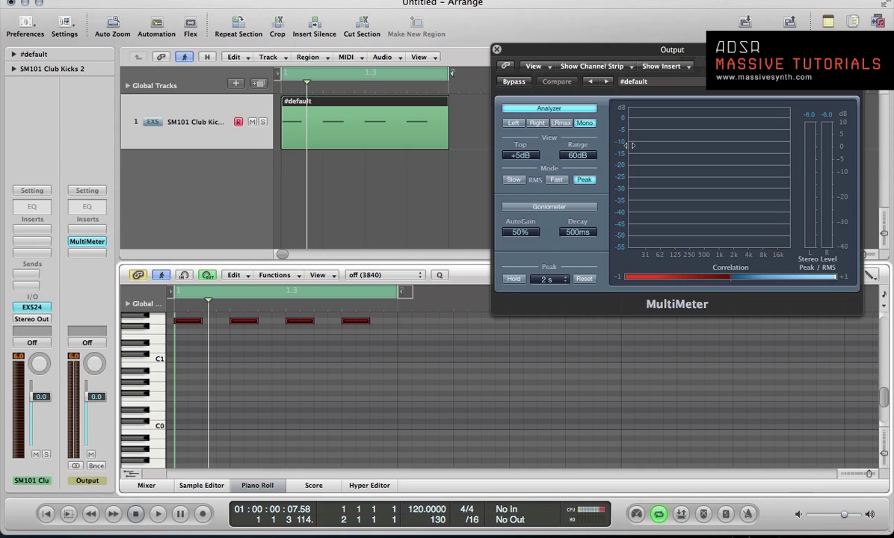
Move the selected notes down by octaves and semitones to D-2, auditioning the lower kick samples.
key(shift+alt+Down)
key(space)
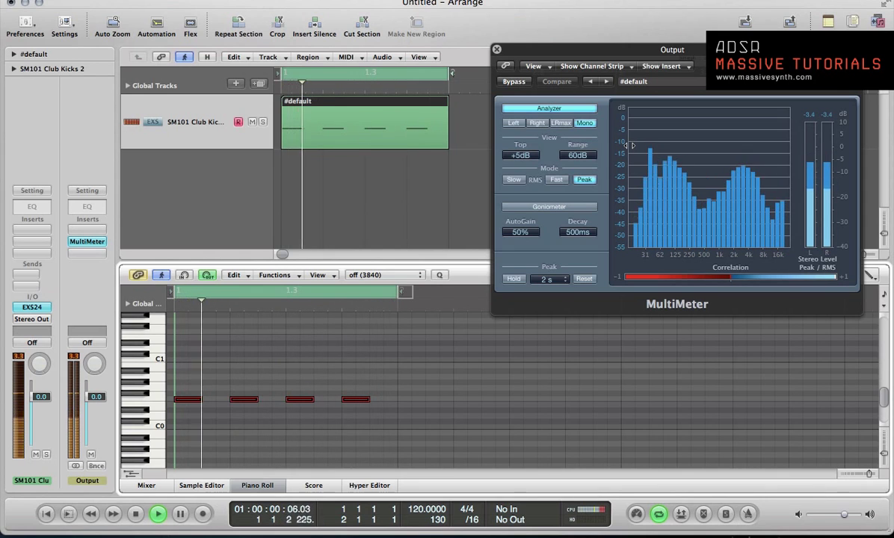
key(alt+Down)
key(alt+Down)
key(alt+Down)
key(alt+Down)
key(shift+alt+Down)
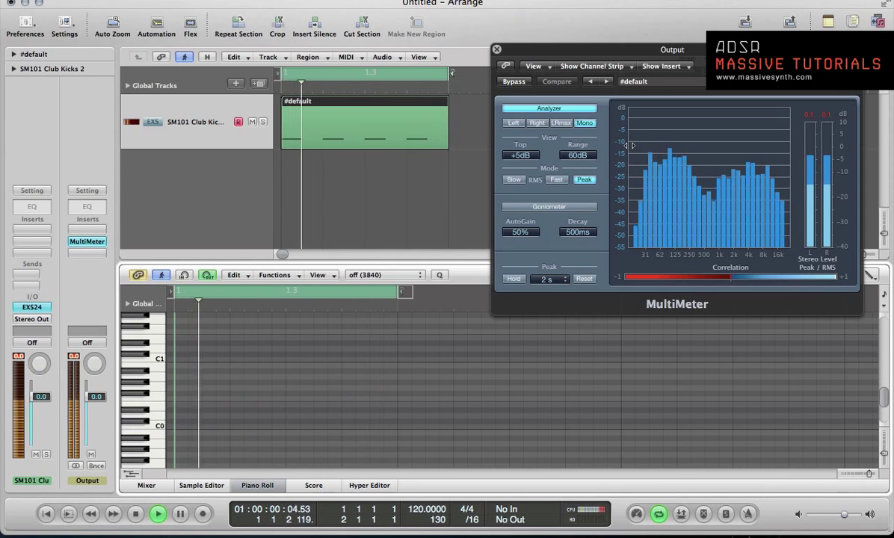
scroll(293, 363, down, 3)
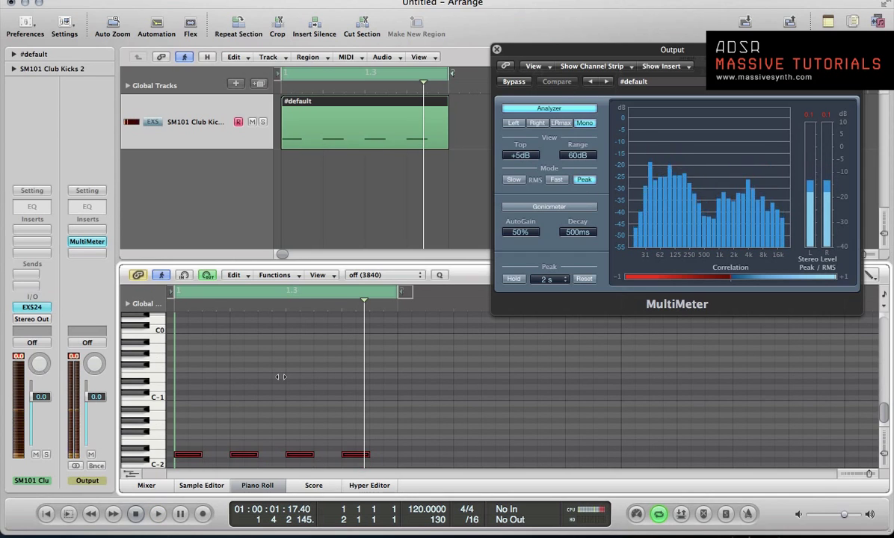
Raise the four notes by semitones to F-2 and play the loop with that kick sample.
key(alt+Up)
key(alt+Up)
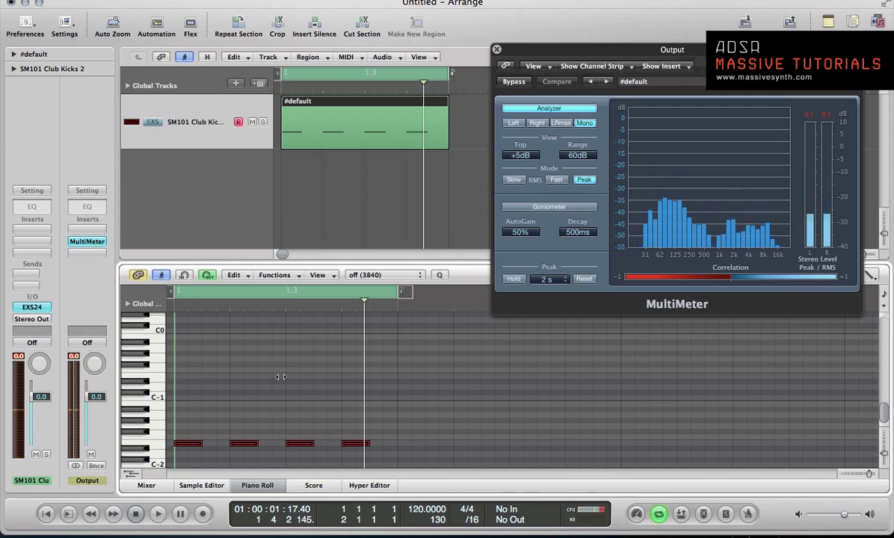
key(alt+Up)
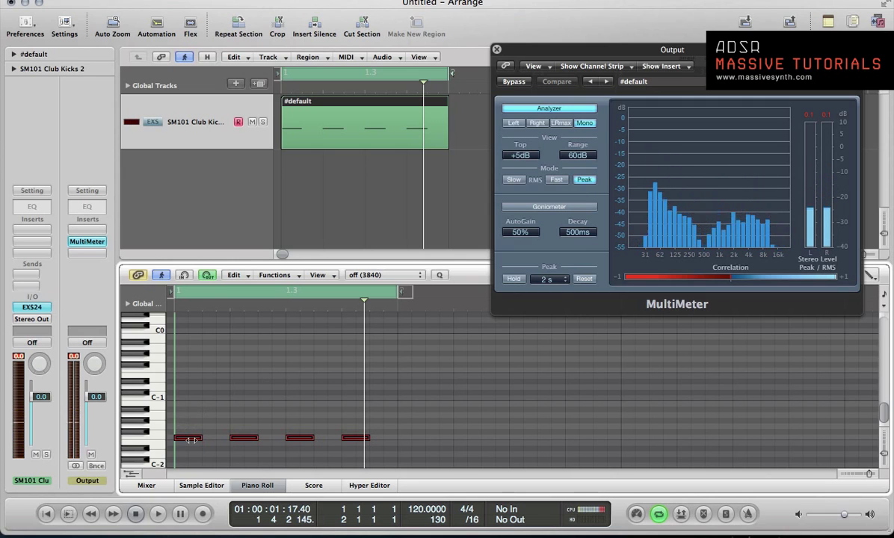
drag(189, 440, 192, 439)
key(space)
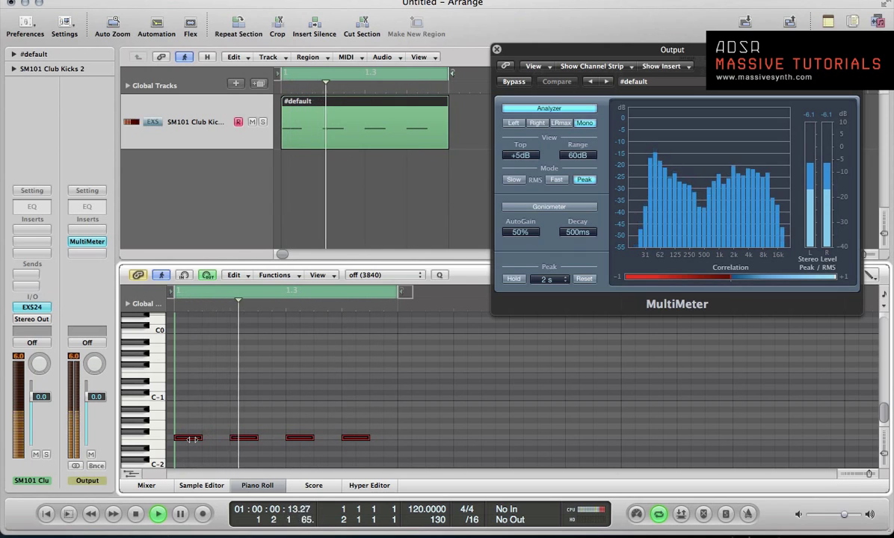
Lower the kick channel's fader to -2.2 dB, and test a lowered Output fader before returning it to 0.0 dB.
drag(41, 406, 41, 423)
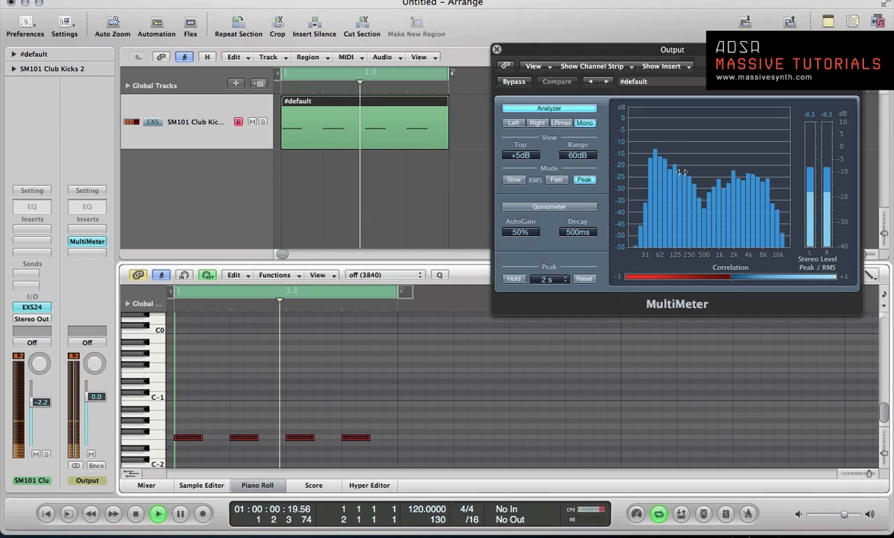
drag(84, 403, 84, 439)
key(space)
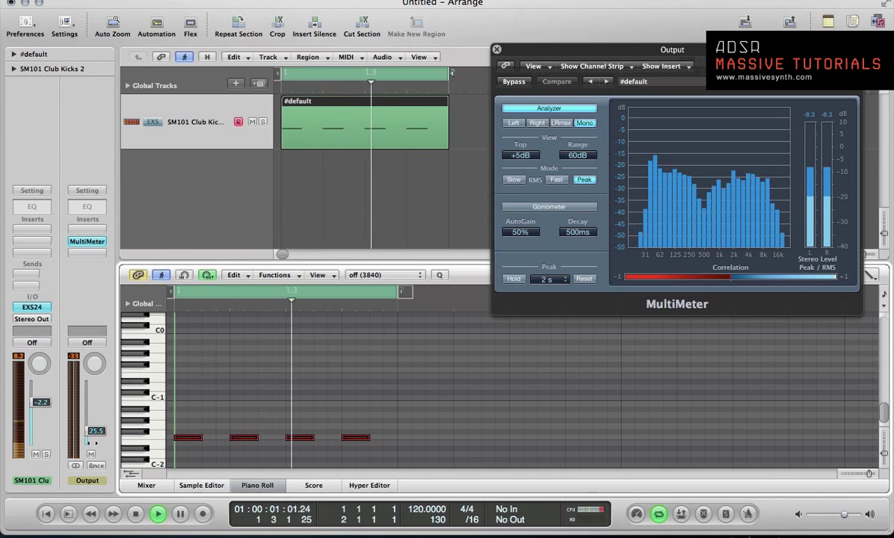
key(space)
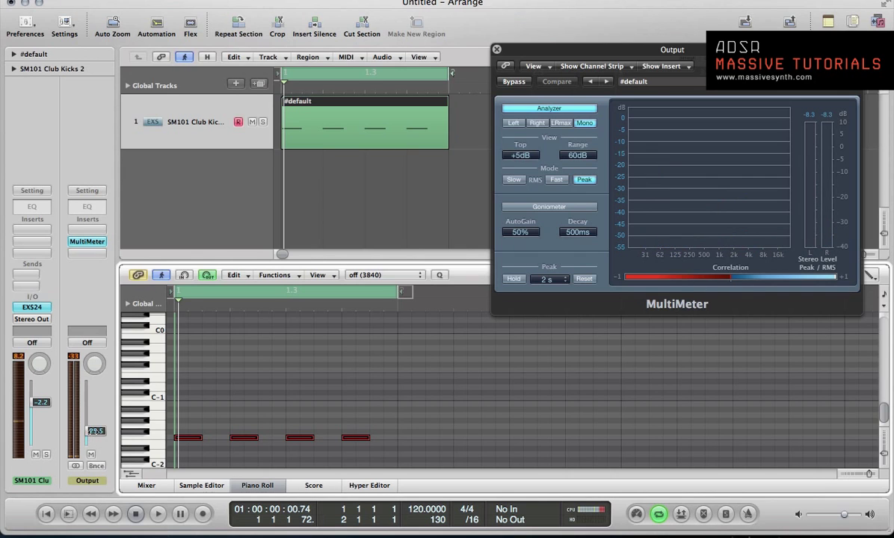
key(space)
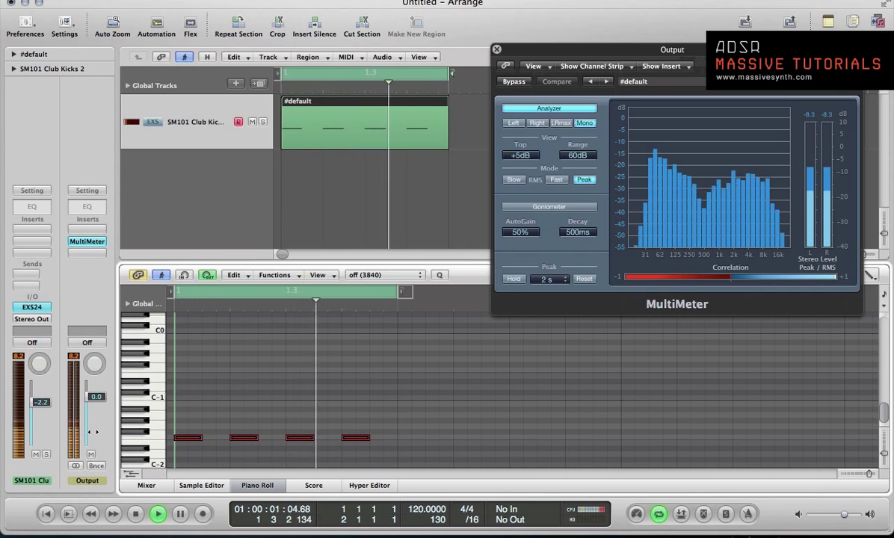
key(space)
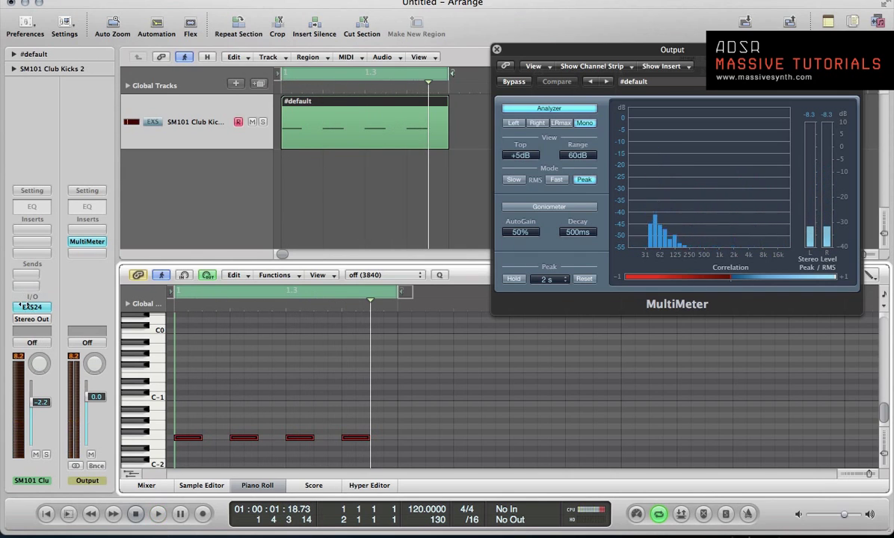
Open the EXS24 and set the ENV 2 sustain to minimum and its decay to maximum.
click(22, 306)
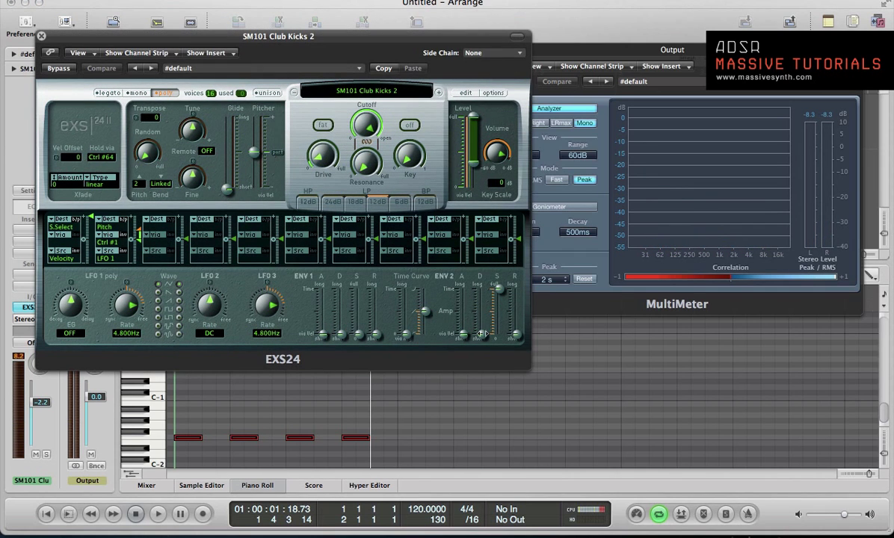
drag(482, 334, 504, 369)
key(space)
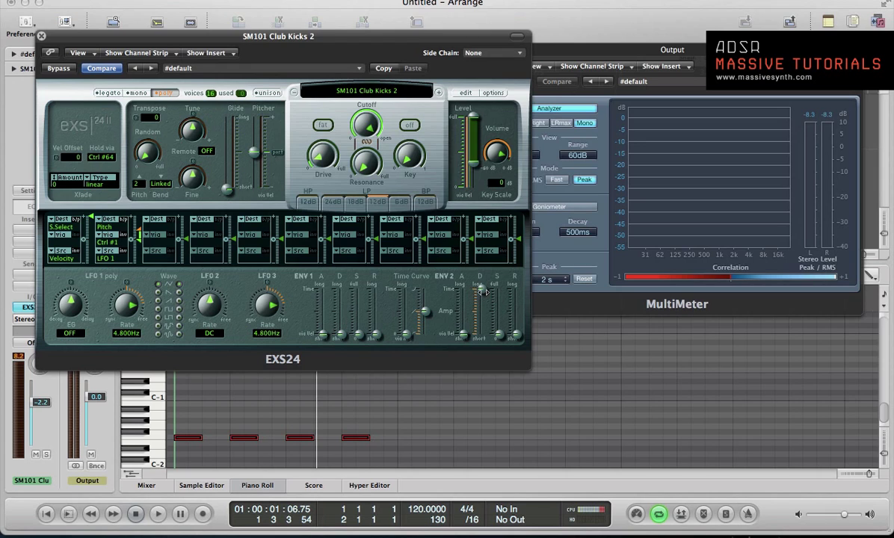
Shorten the ENV 2 decay to about 923 ms while auditioning the loop, and close the EXS24 window.
key(space)
drag(482, 291, 490, 313)
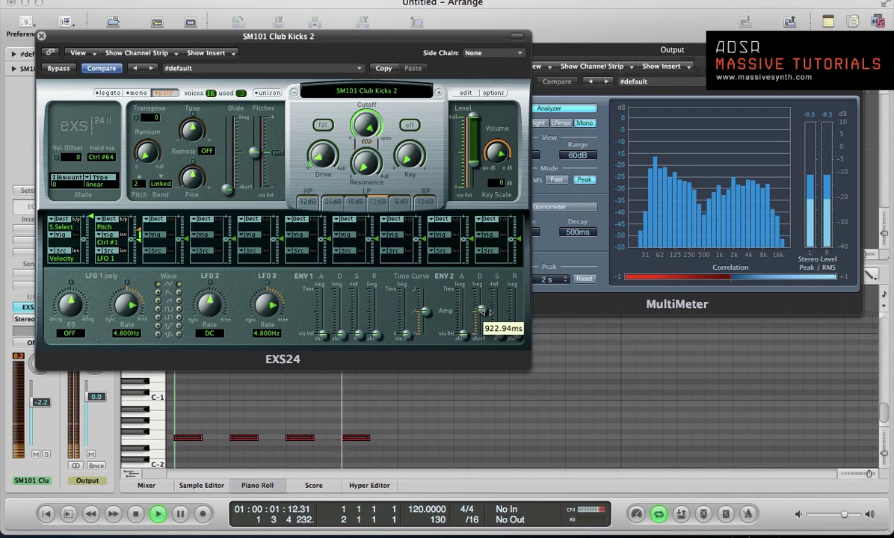
key(space)
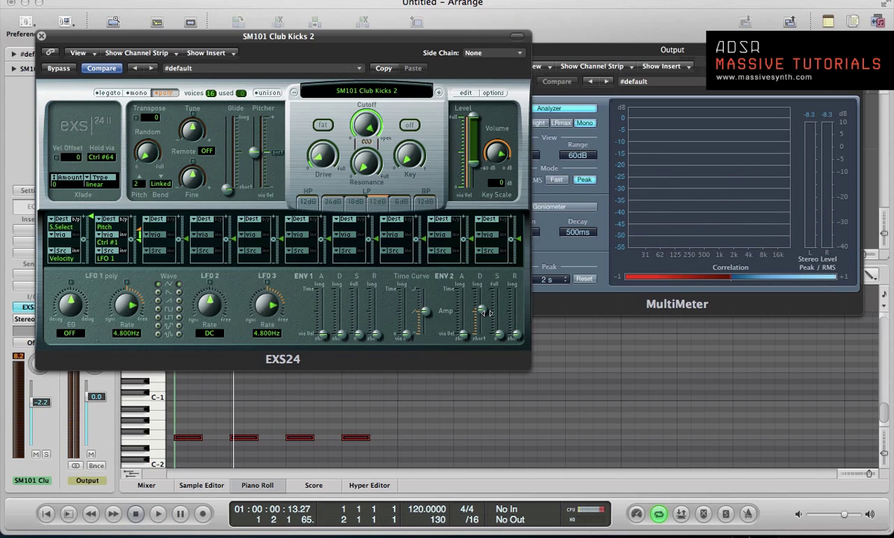
key(space)
mouse_move(487, 313)
mouse_down()
mouse_move(484, 303)
mouse_move(485, 312)
mouse_up()
key(space)
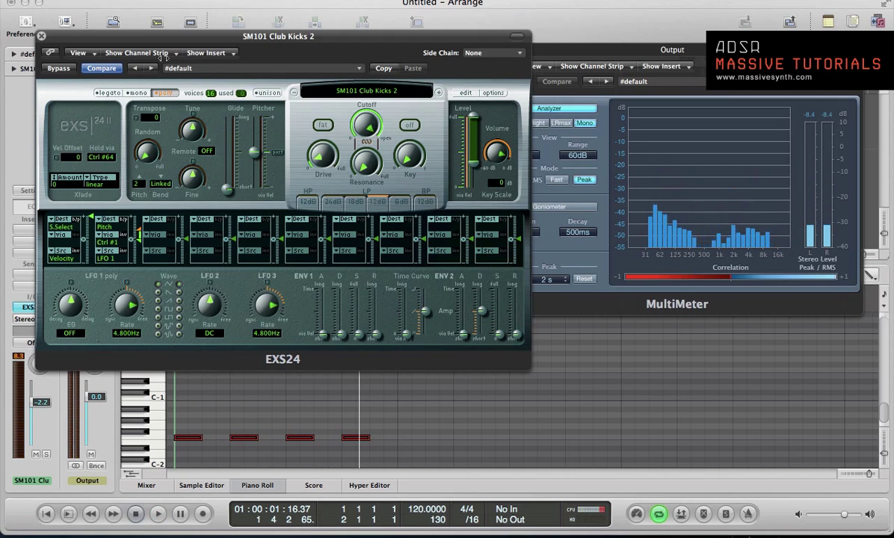
click(42, 36)
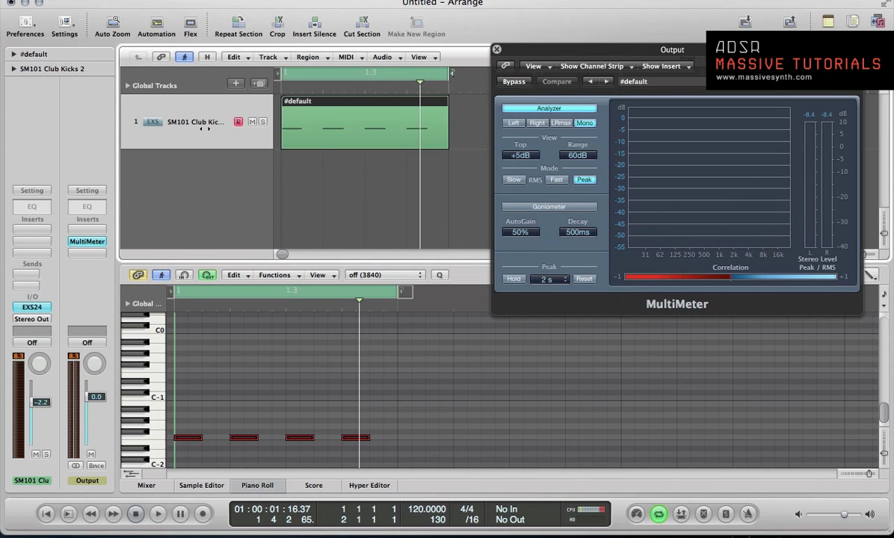
Duplicate the kick track with its settings and copy the kick region onto the new second track.
click(359, 212)
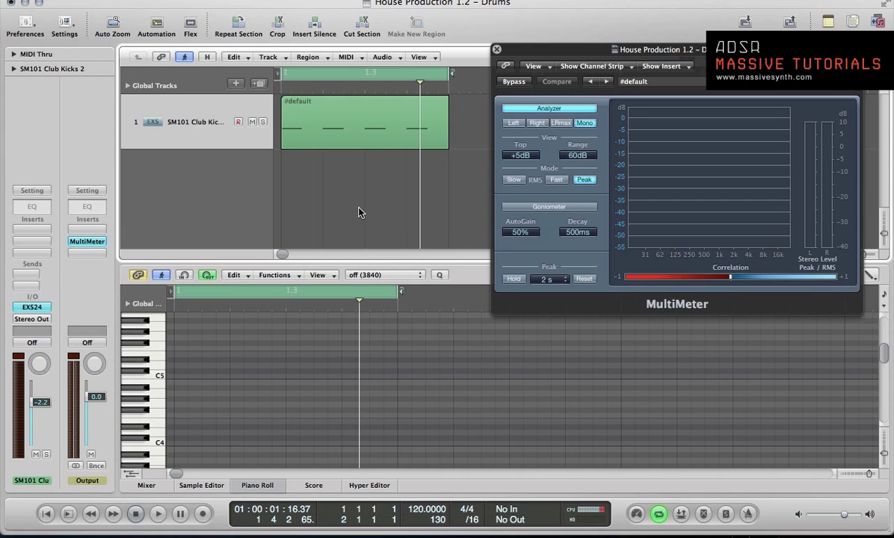
click(198, 139)
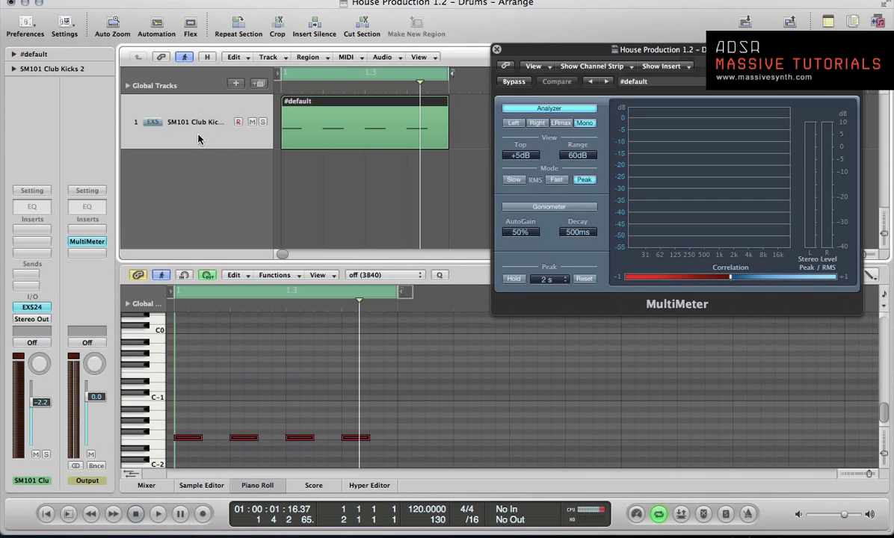
key(super+d)
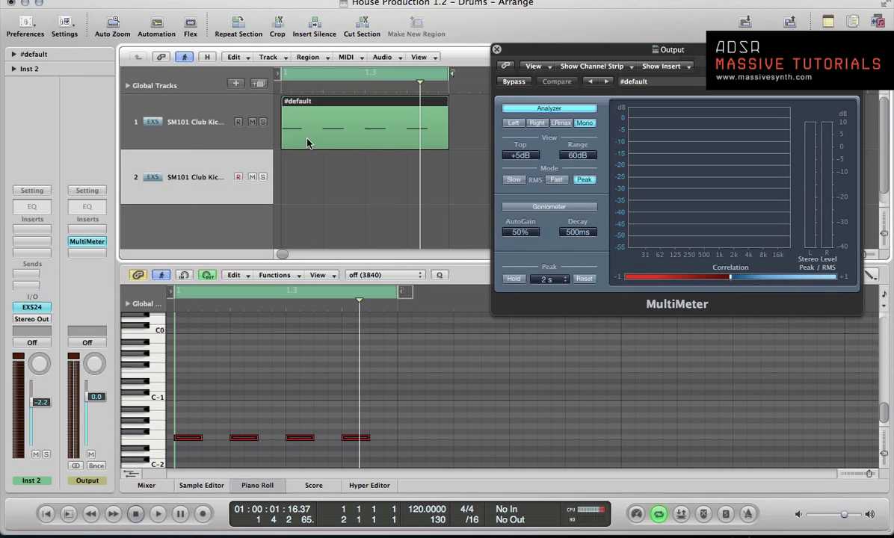
drag(312, 141, 309, 185)
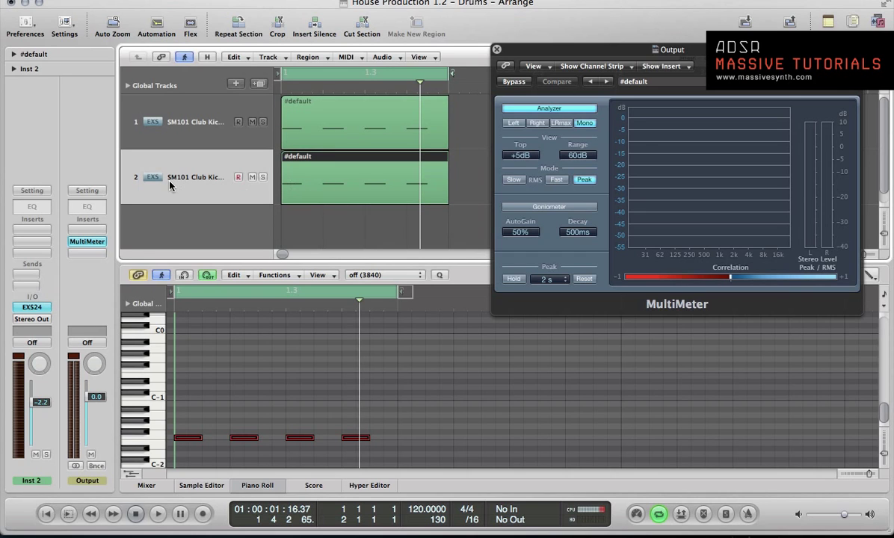
Delete the first and third notes from the copied region, keeping the hits on beats 2 and 4.
click(189, 437)
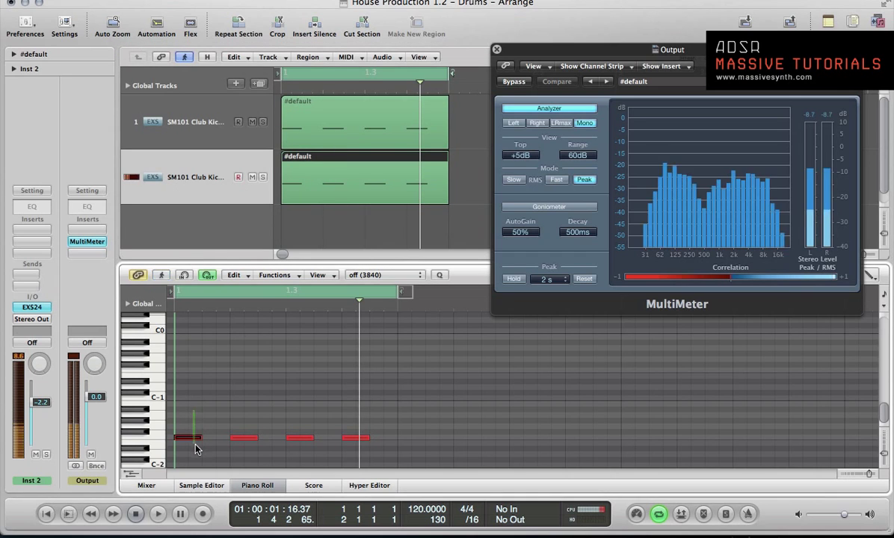
key(Delete)
click(290, 435)
key(Delete)
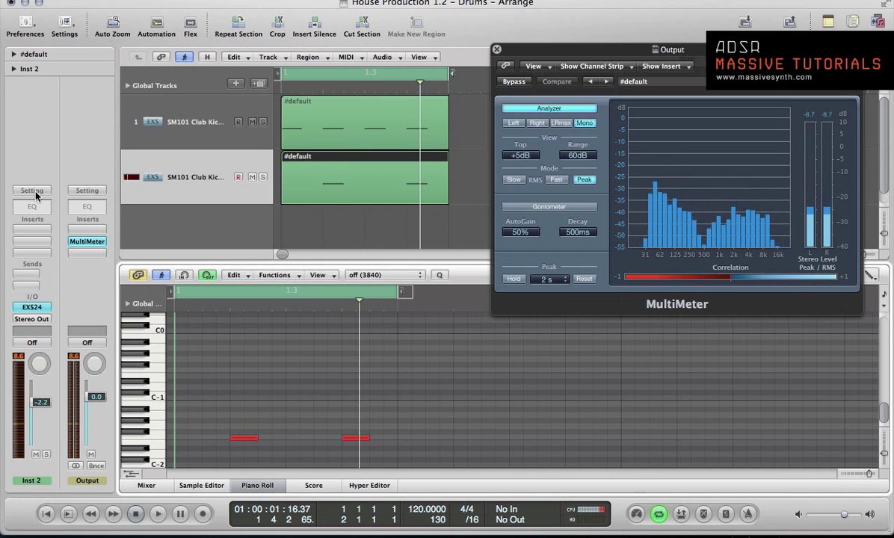
Replace the mono instrument on the second track with a stereo EXS24 sampler.
click(29, 310)
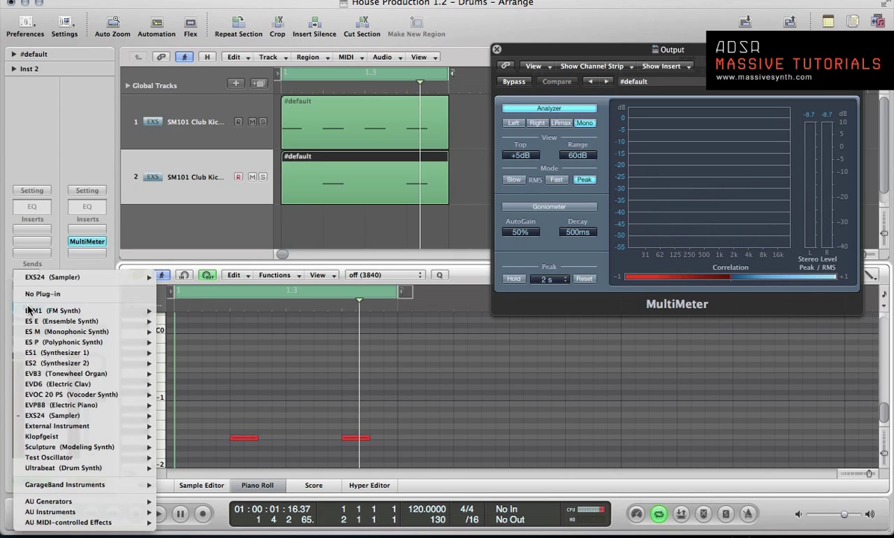
mouse_move(31, 419)
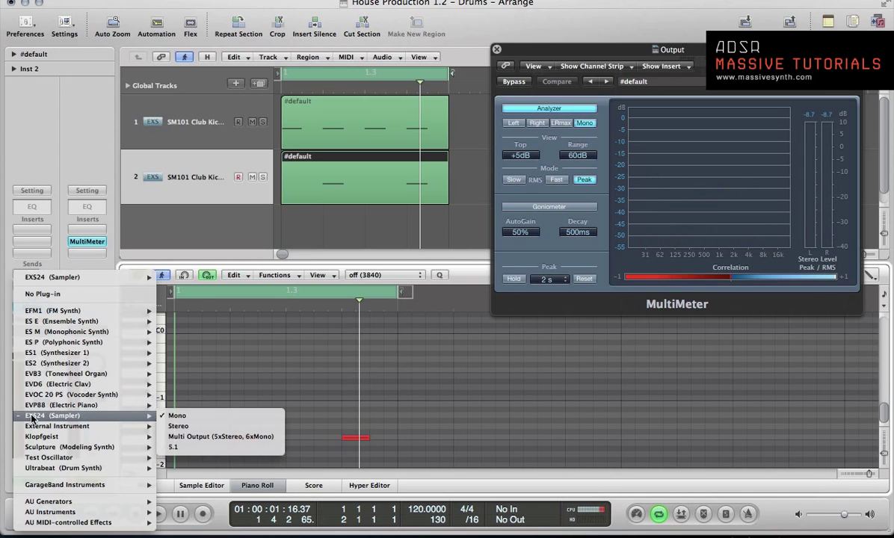
click(183, 426)
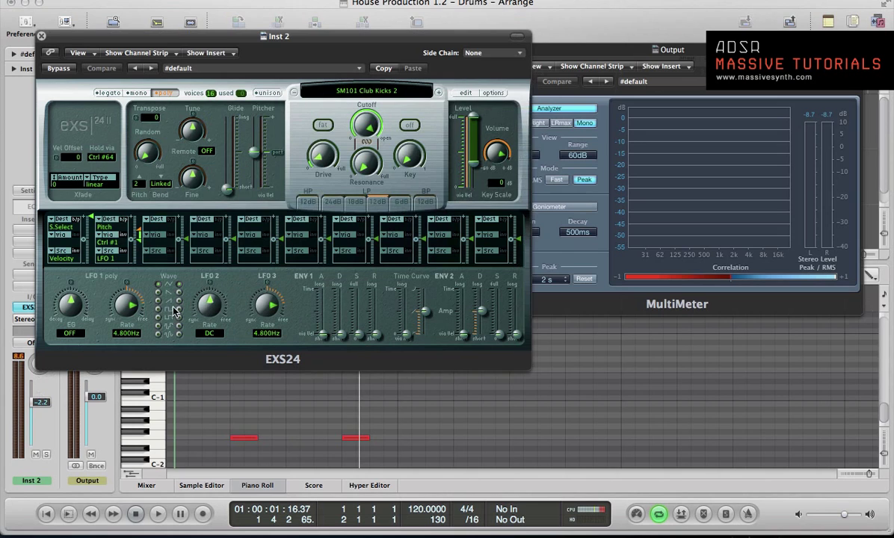
Load the SM101 Club Claps instrument from Sample Magic into the second track's EXS24 and hide the plug-in windows.
click(42, 36)
click(32, 307)
click(367, 88)
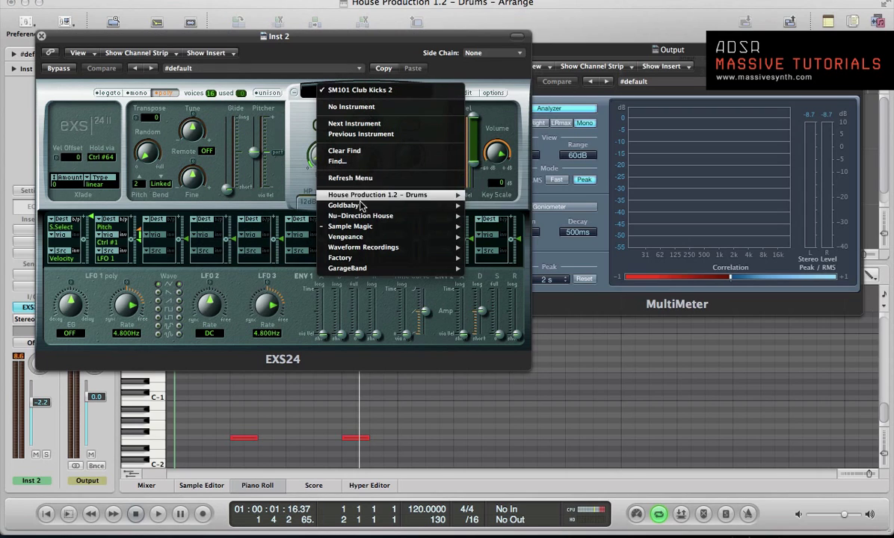
mouse_move(361, 227)
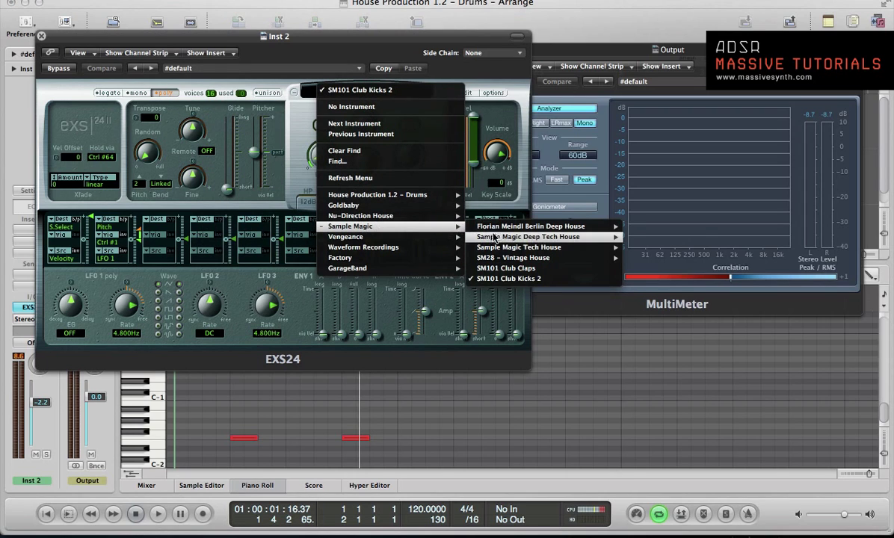
mouse_move(499, 237)
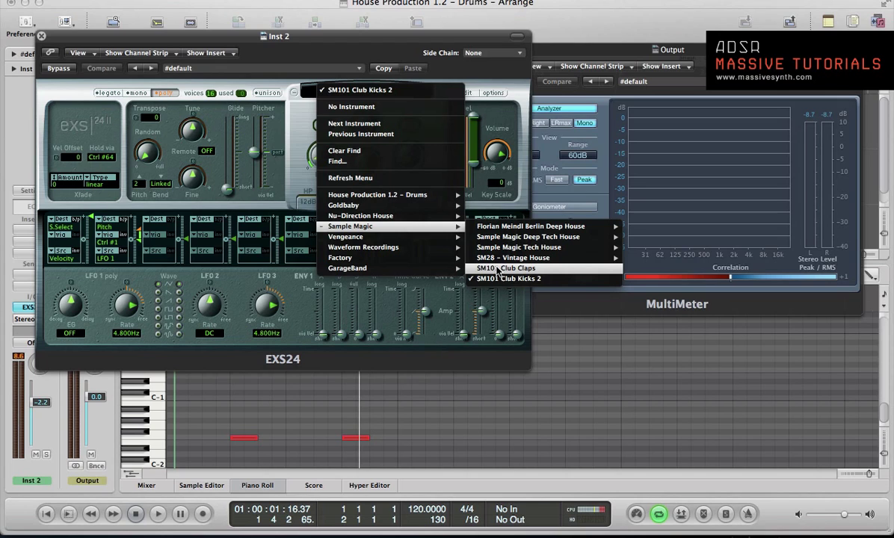
click(497, 269)
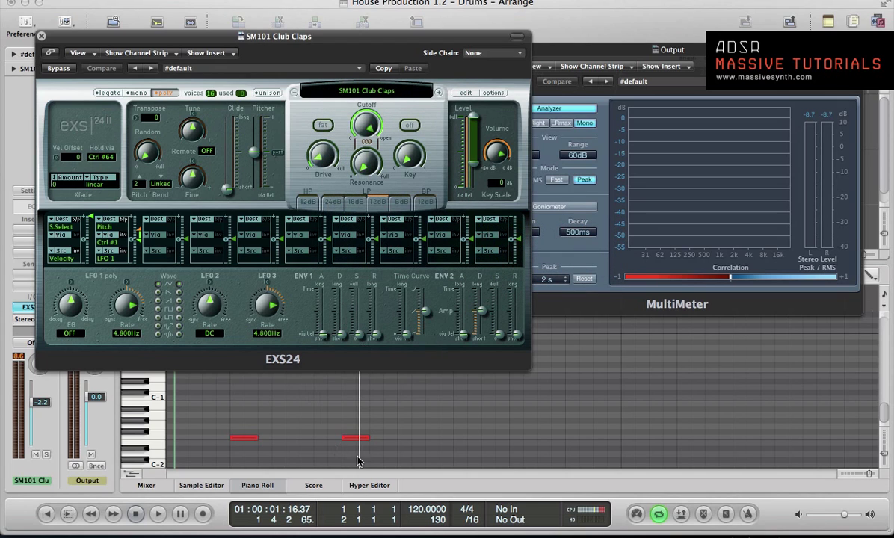
key(v)
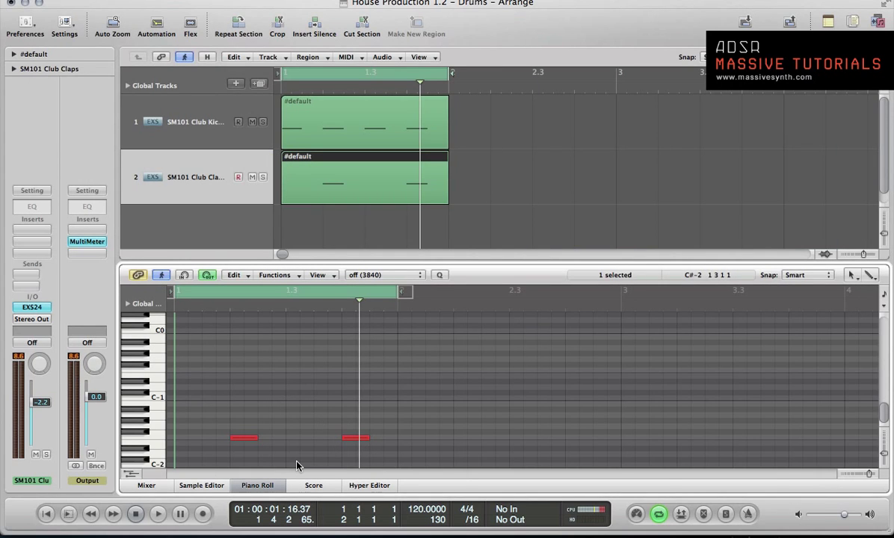
Select both clap notes and raise them by three semitones to G#-2 while auditioning the samples in the loop.
drag(399, 446, 252, 428)
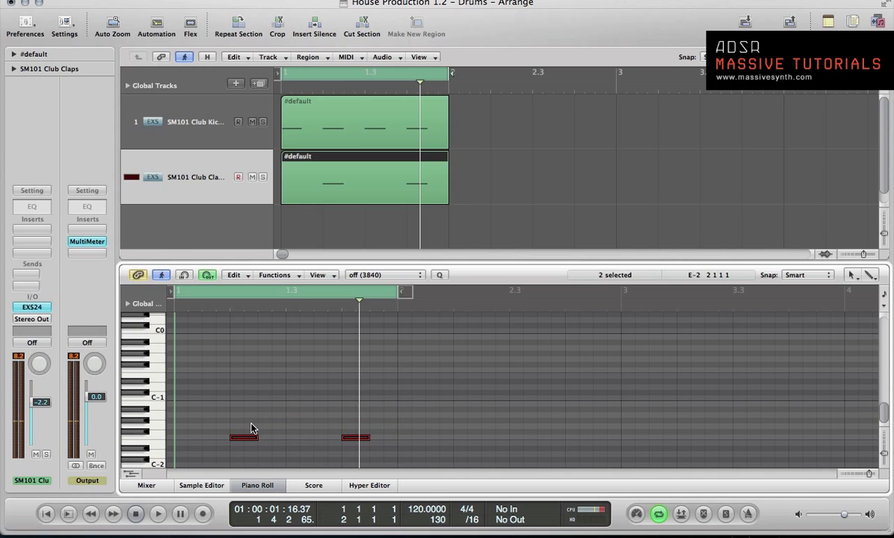
key(space)
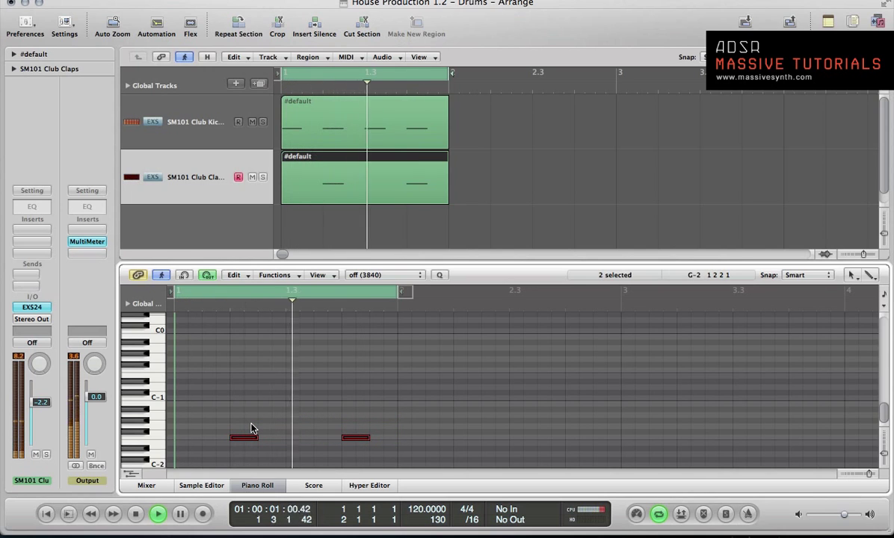
key(alt+Up)
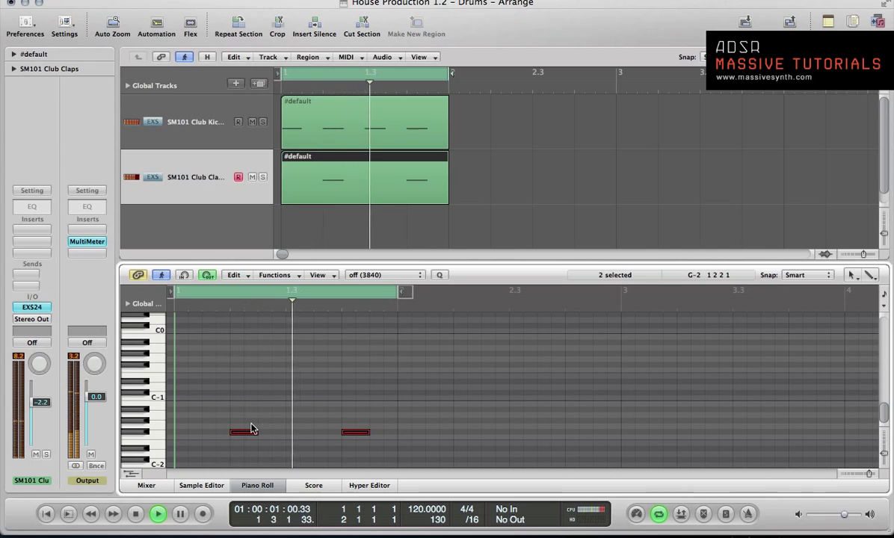
key(alt+Up)
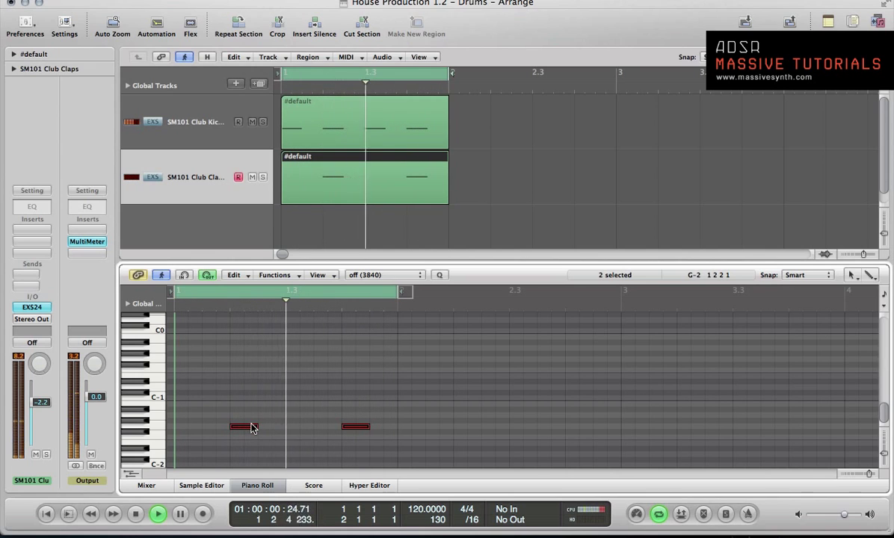
key(alt+Up)
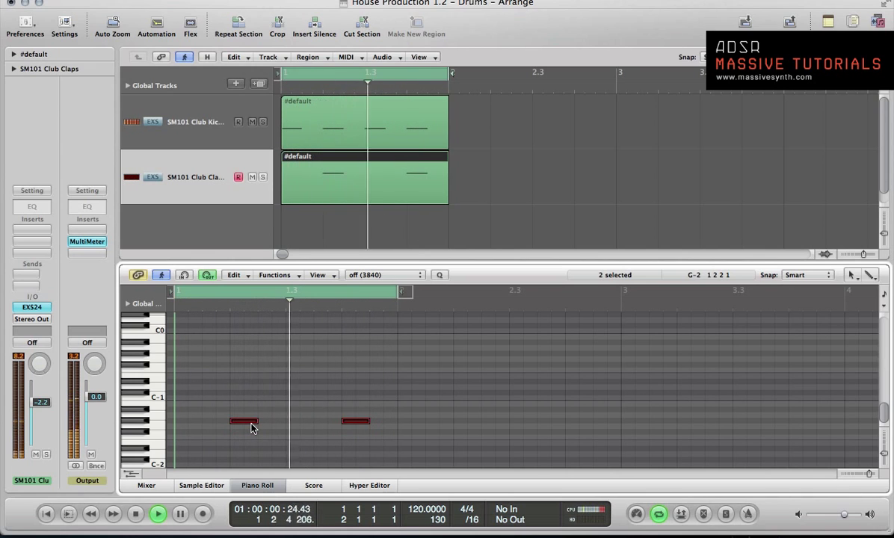
key(space)
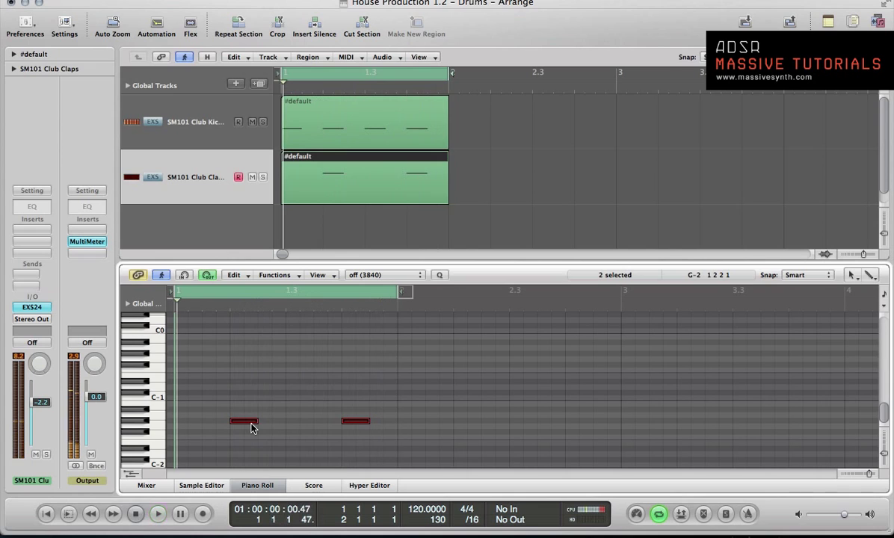
Set the project tempo to 122 BPM.
double_click(412, 510)
text(122)
key(Return)
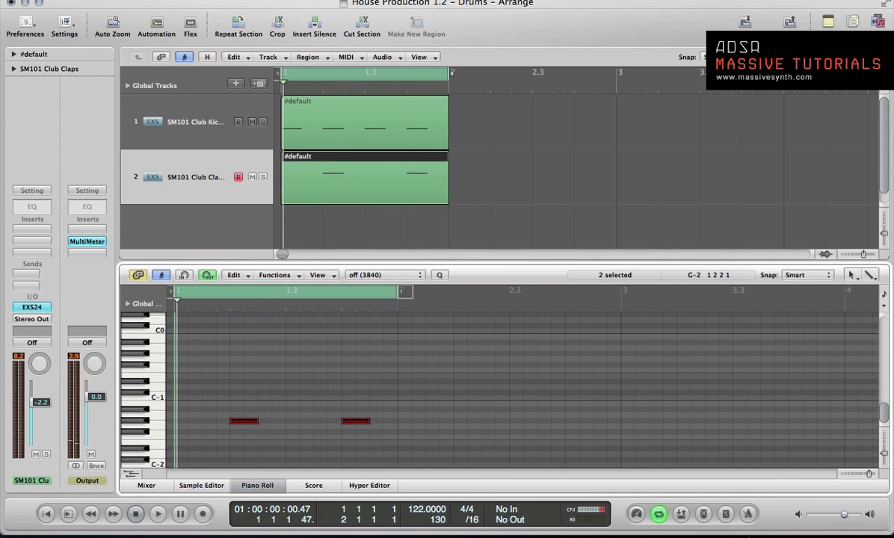
Audition higher clap samples in the loop by raising both notes up to C-1, and settle on B-2.
key(space)
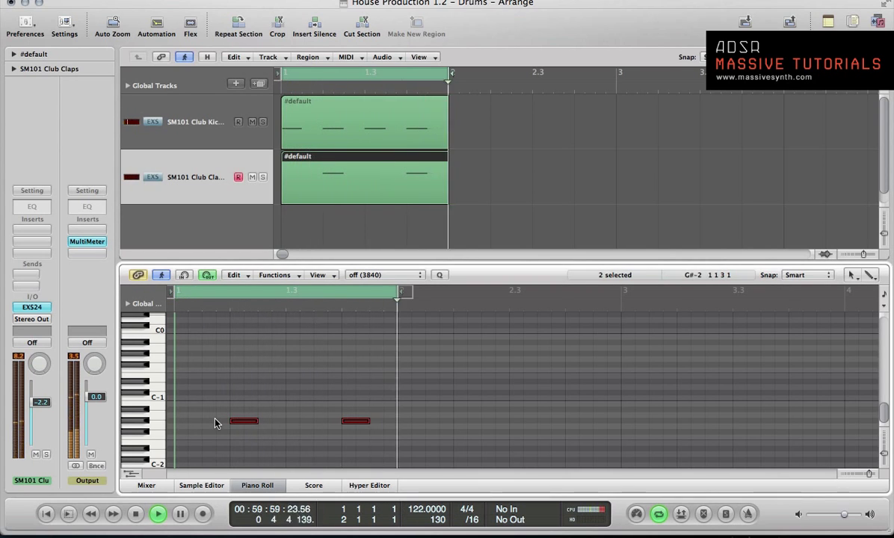
key(alt+Up)
key(alt+Up)
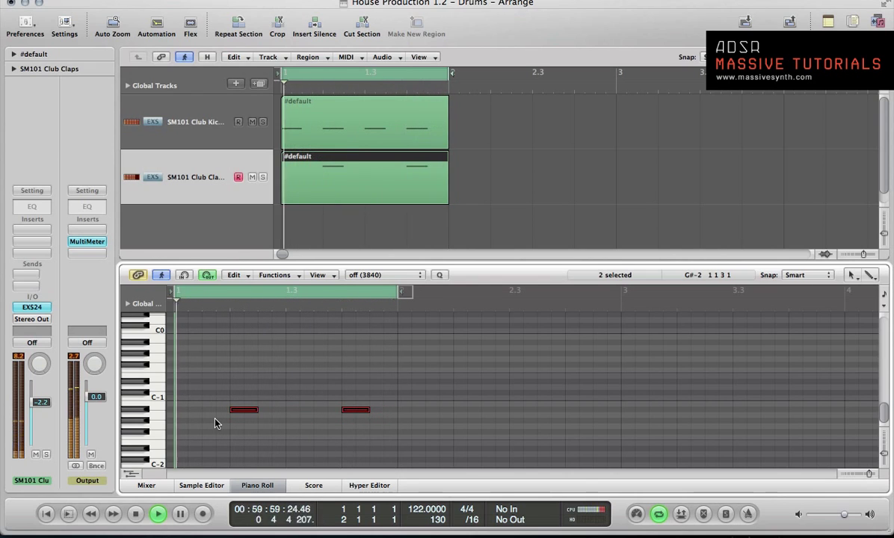
key(alt+Up)
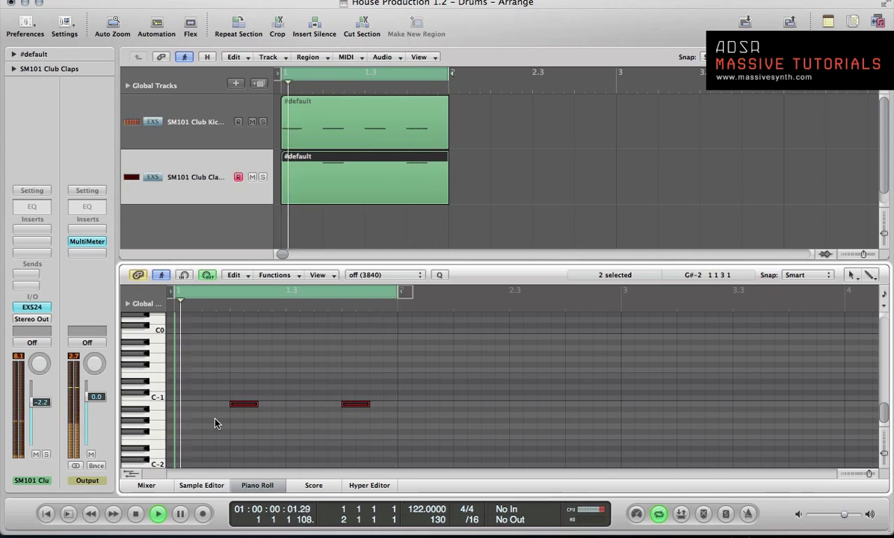
key(alt+Up)
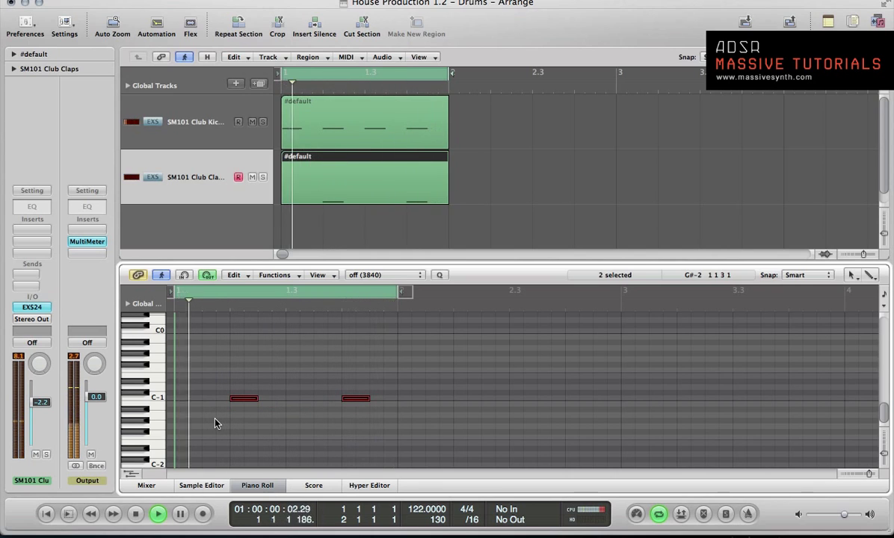
key(space)
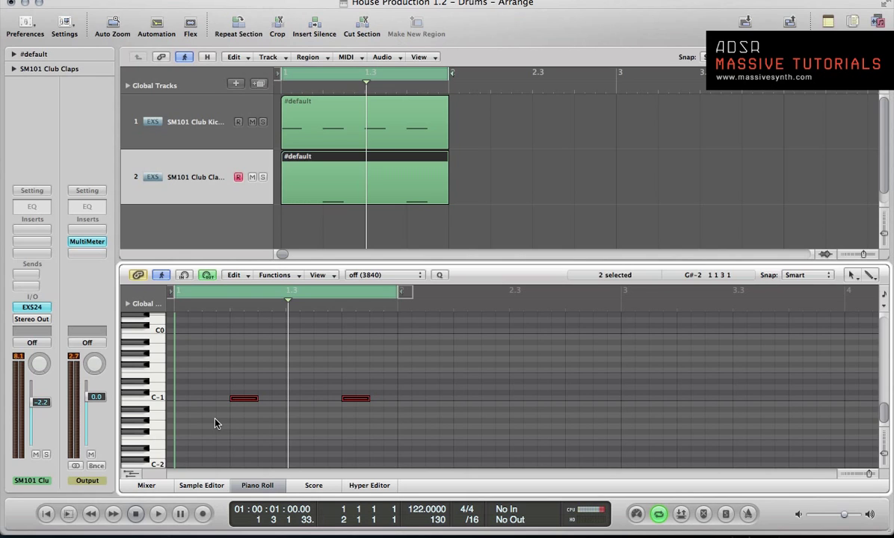
key(space)
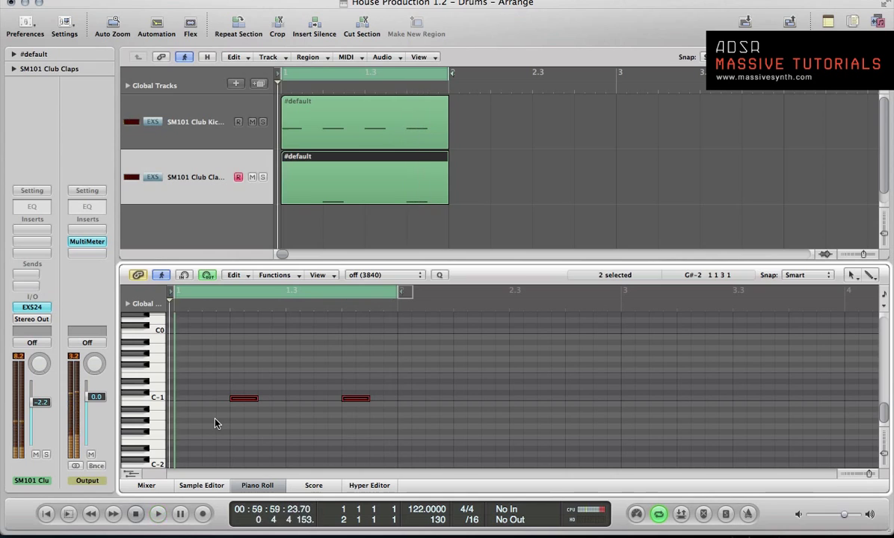
key(alt+Down)
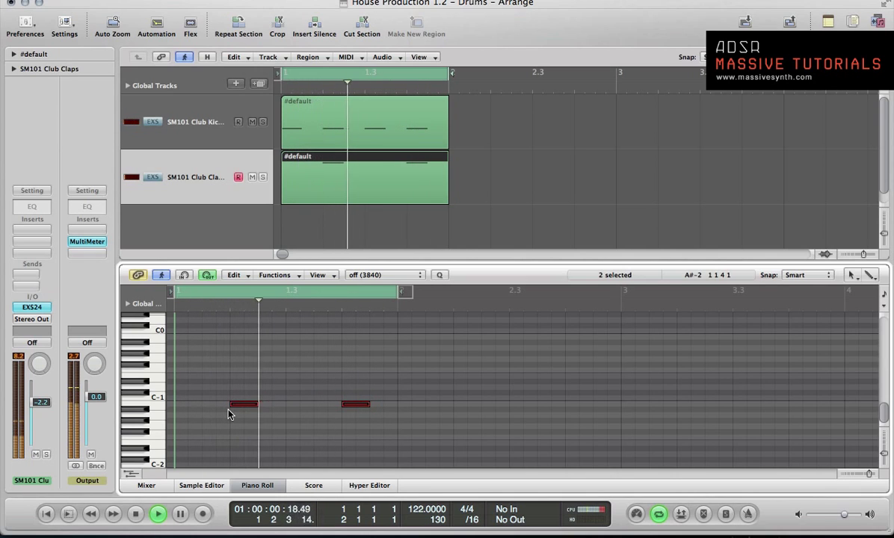
Lower the Output fader to -13.2 dB and set the clap channel's fader to -4.2 dB during playback.
drag(89, 396, 93, 470)
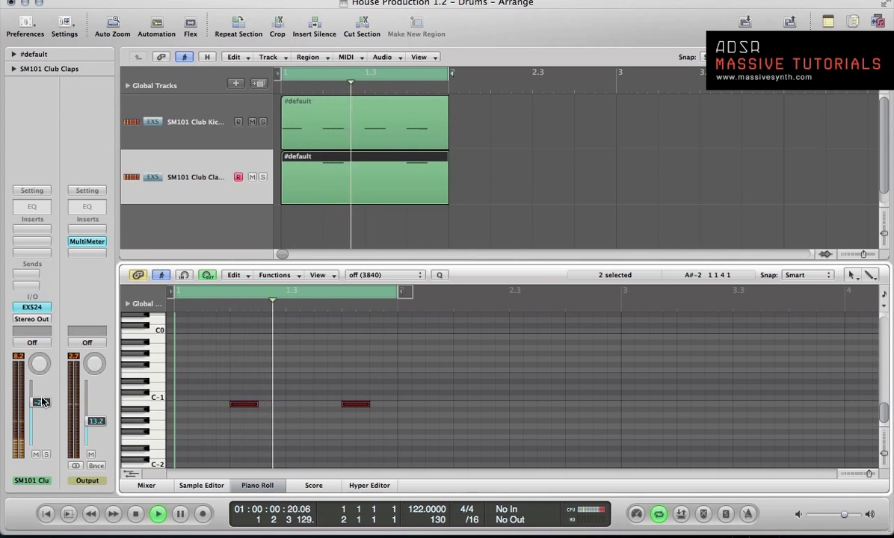
drag(40, 401, 41, 419)
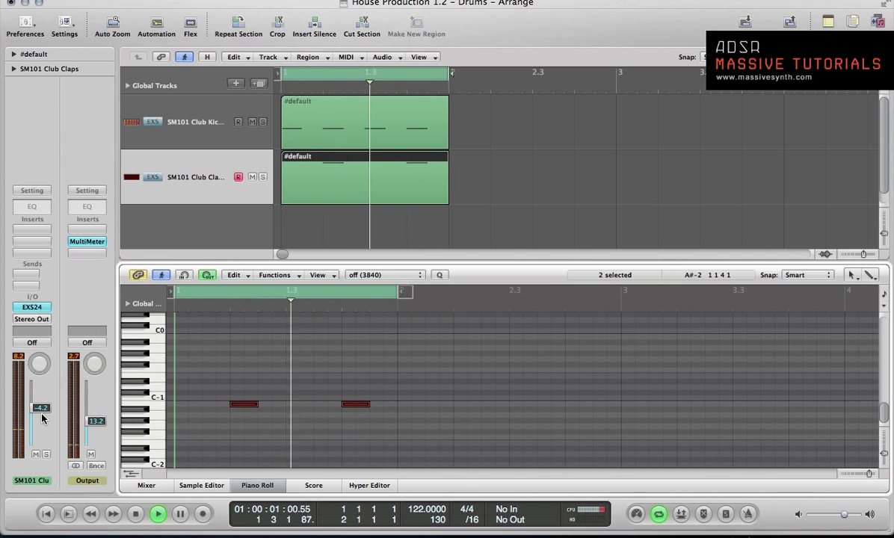
key(space)
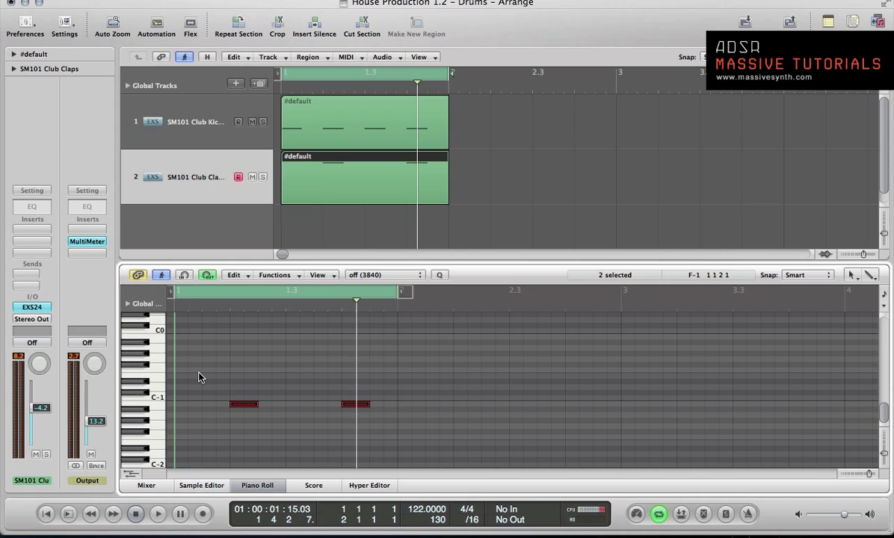
Play the kick and clap loop and reset the Output fader to 0.0 dB.
key(space)
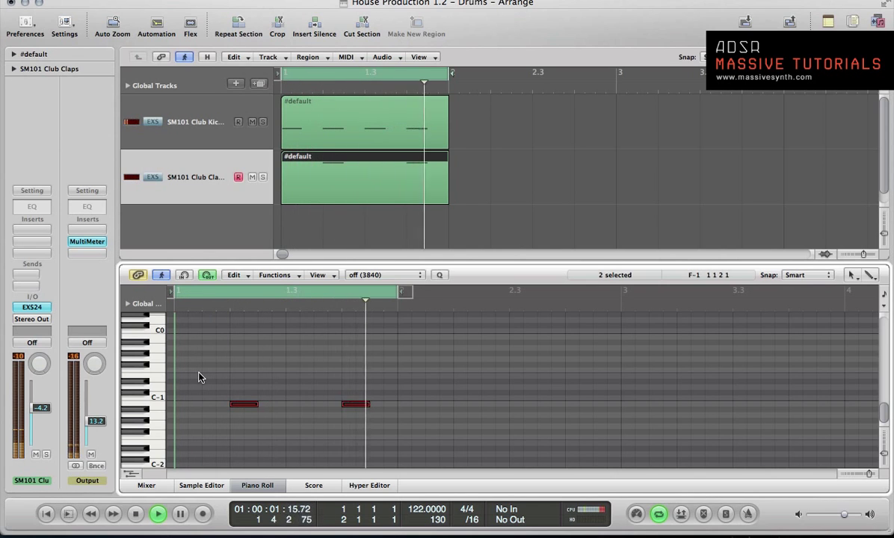
alt+click(90, 422)
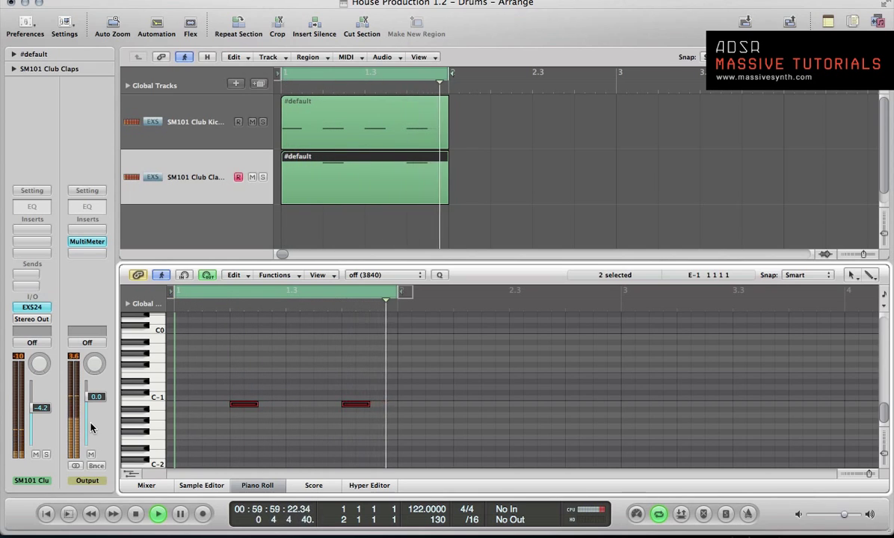
key(space)
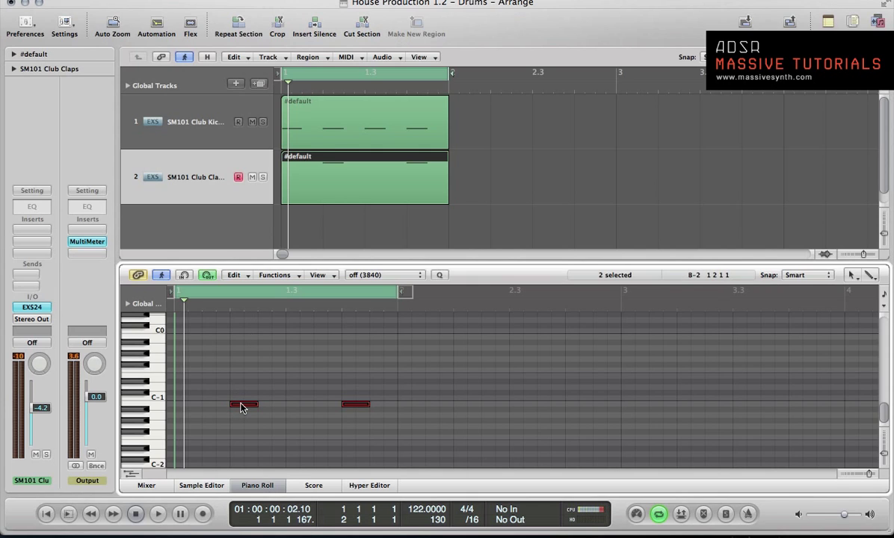
Duplicate both B-2 clap notes one semitone lower, onto A#-2 at the same beats.
alt+click(241, 408)
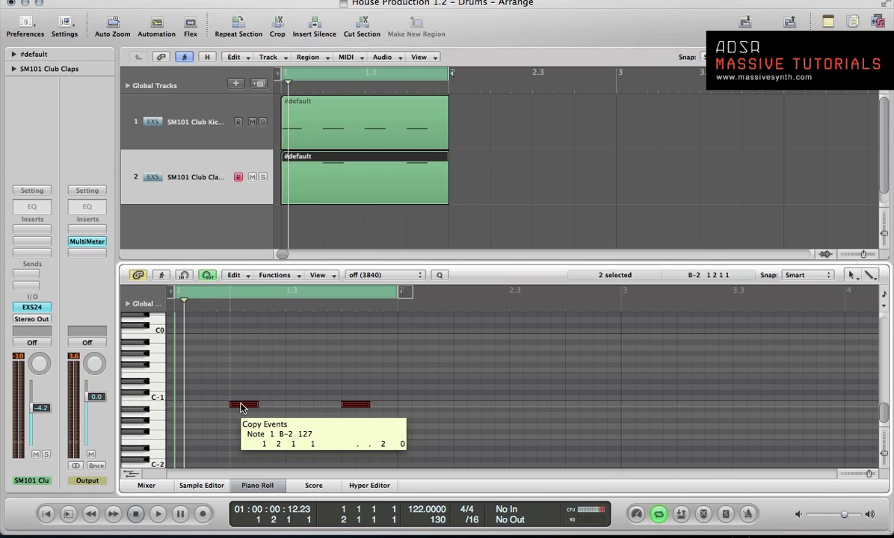
drag(241, 407, 359, 408)
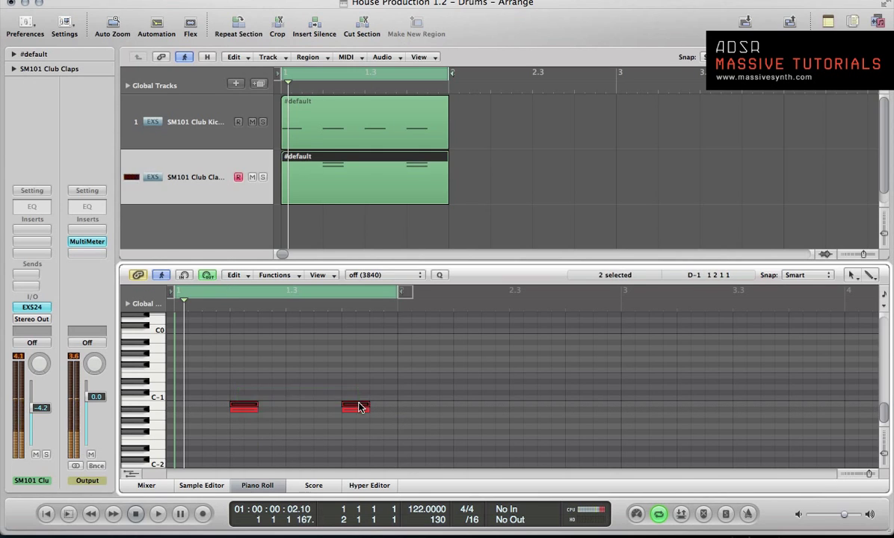
drag(246, 426, 238, 416)
Audition layered clap samples in the loop by raising the copied notes up to F-1 and dropping them an octave, and settle on A-2.
key(space)
key(alt+Up)
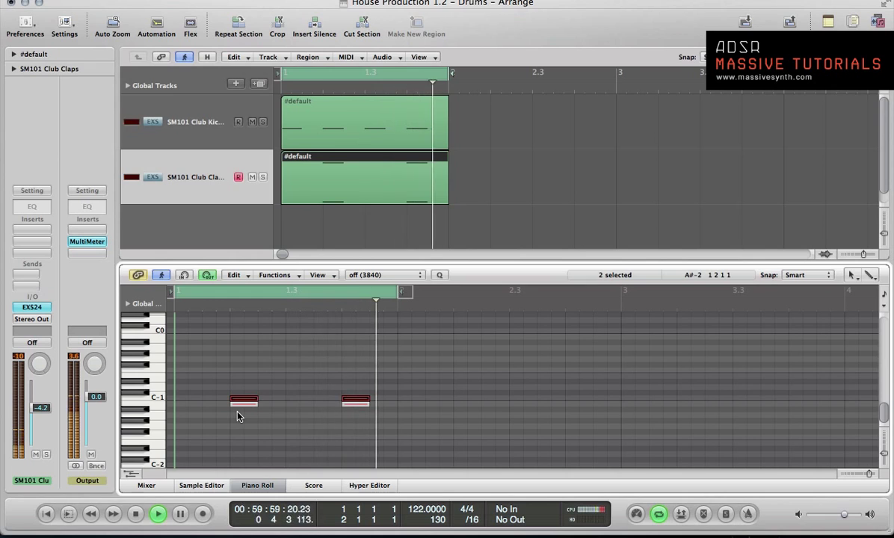
key(alt+Up)
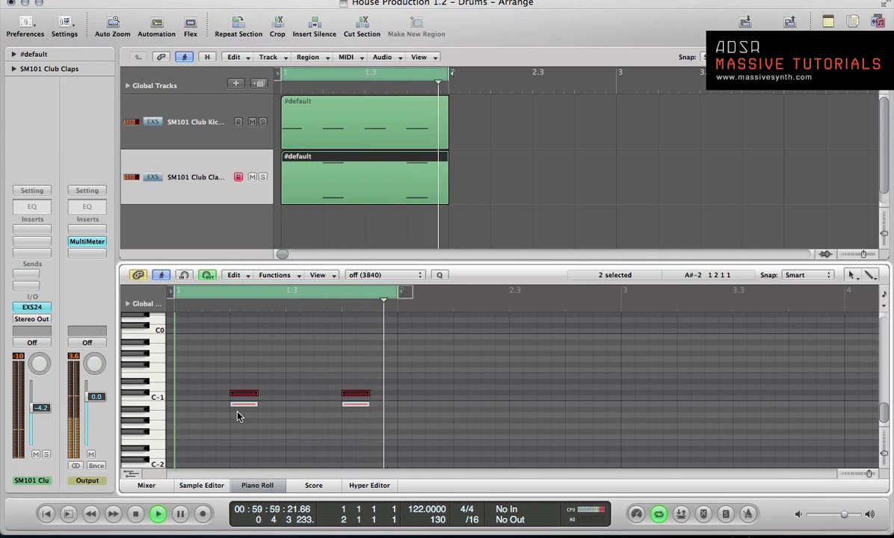
key(alt+Up)
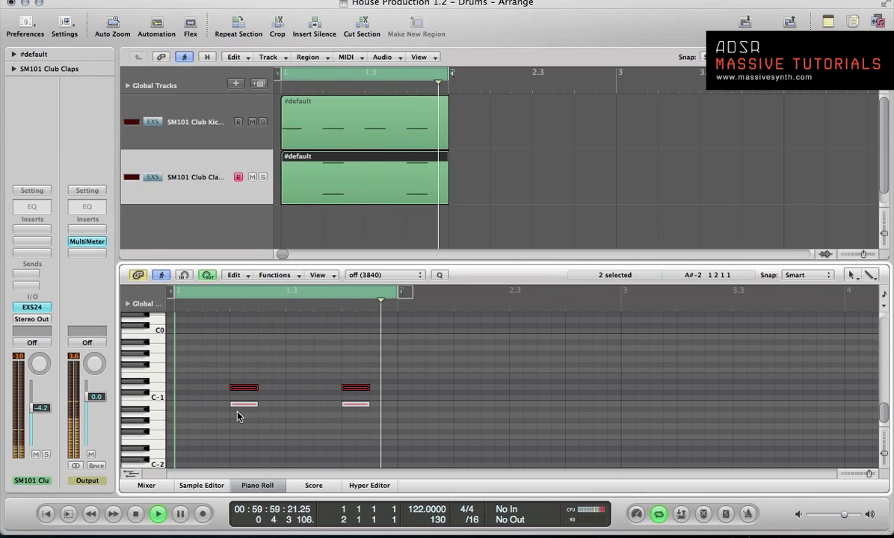
key(alt+Up)
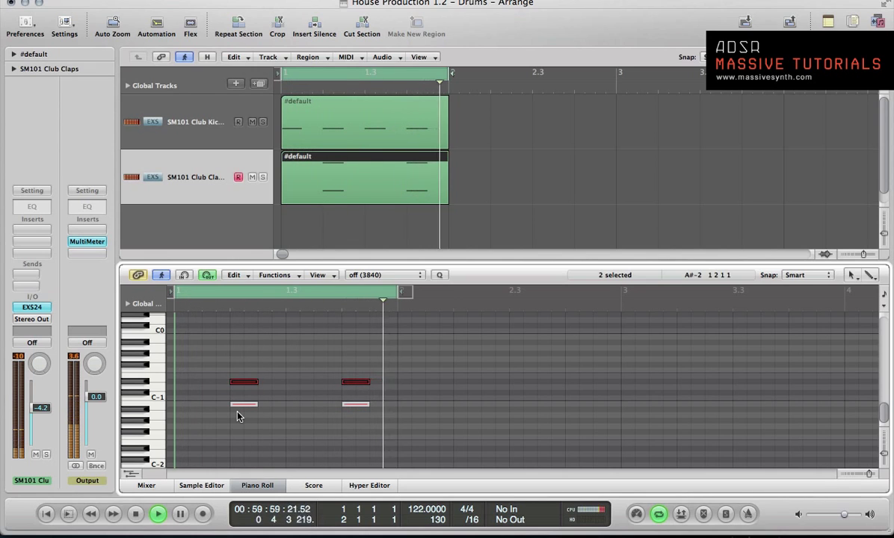
key(alt+Up)
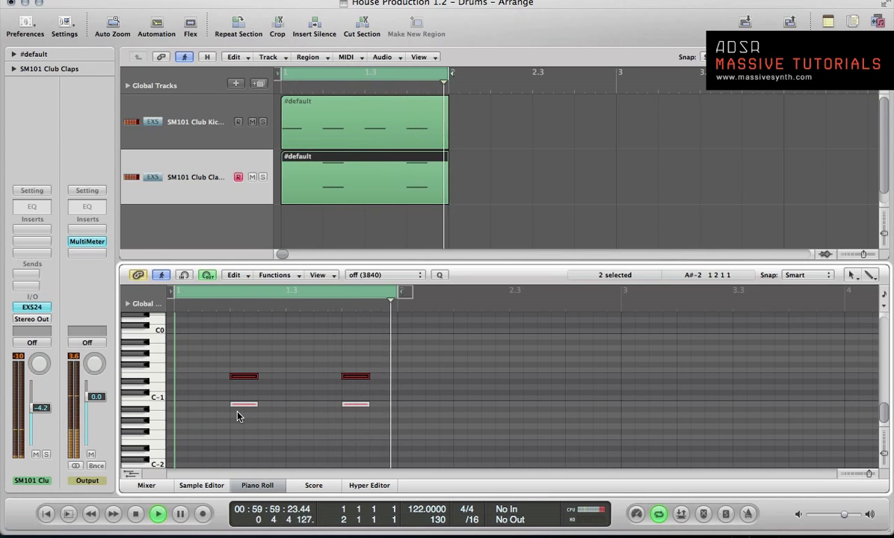
key(alt+Up)
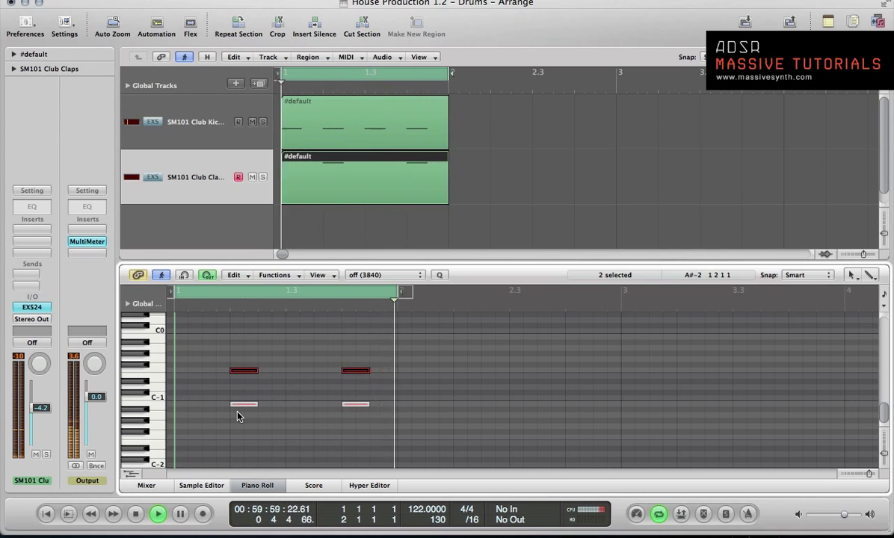
key(alt+shift+Down)
key(alt+Up)
key(alt+Up)
key(alt+Up)
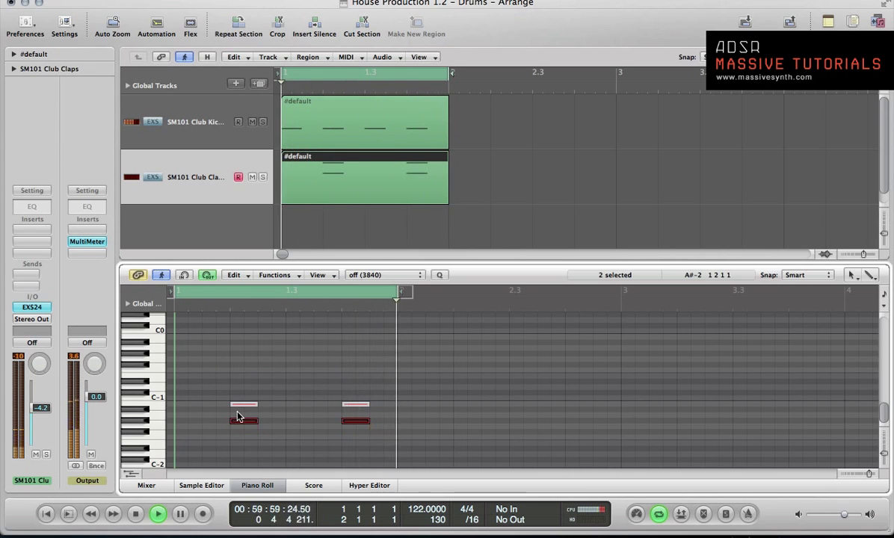
key(alt+Up)
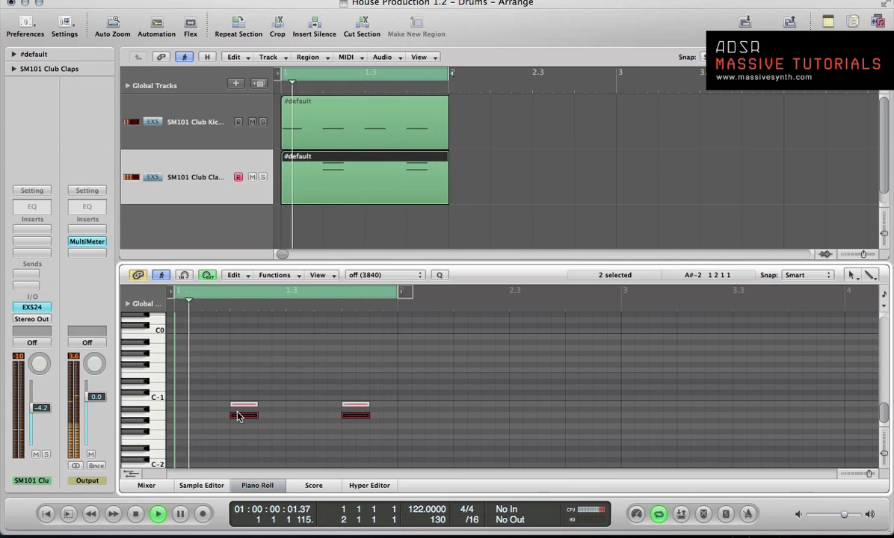
Listen to the layered claps with the Output fader lowered to -14.4 dB, and restore the fader to 0.0 dB.
drag(96, 398, 97, 475)
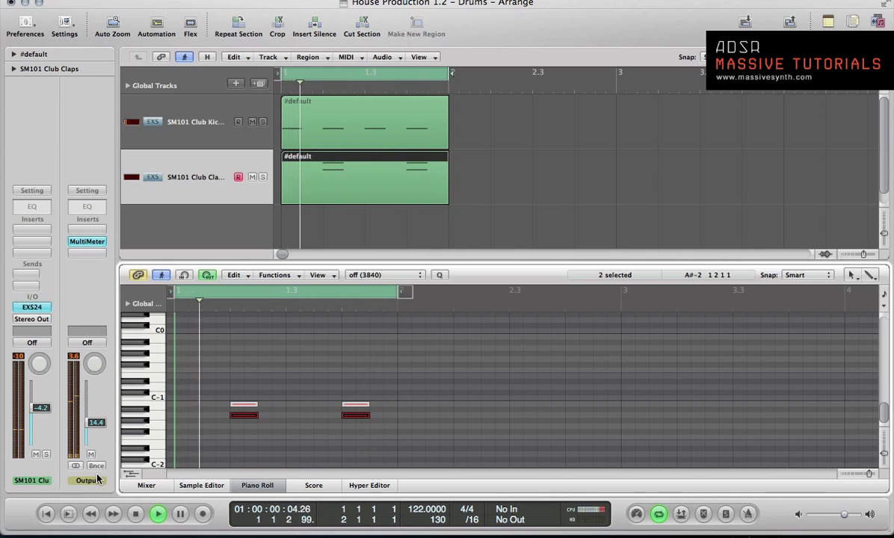
drag(97, 478, 92, 423)
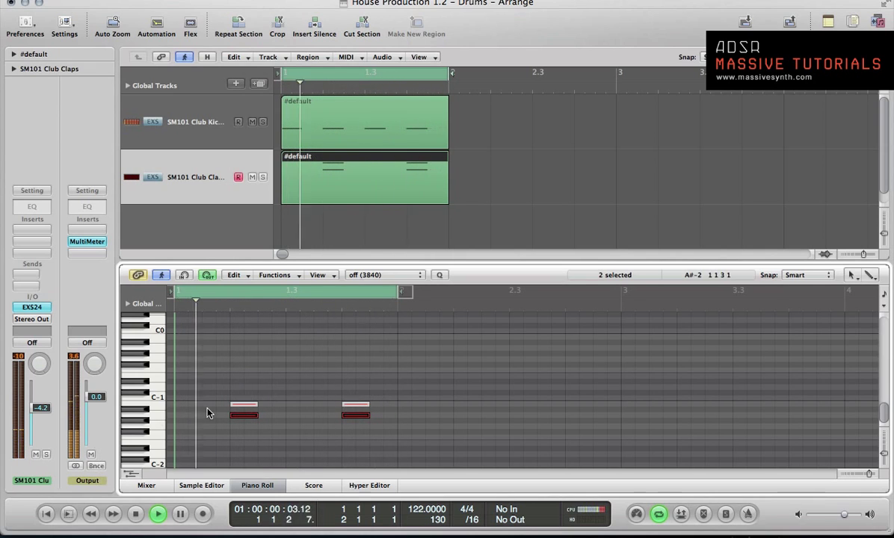
key(space)
Lower the velocity of both B-2 clap notes with the Velocity tool, leaving the A-2 notes alone.
key(Escape)
click(235, 415)
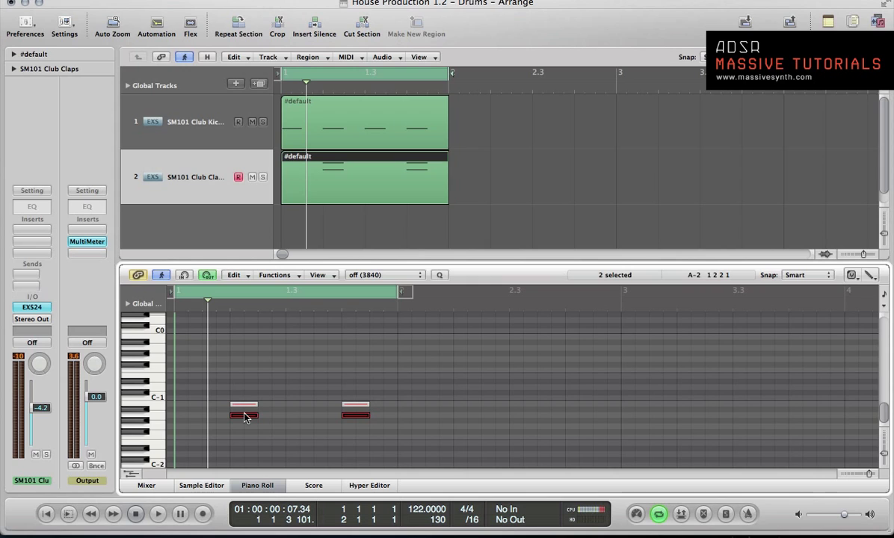
click(250, 421)
drag(249, 421, 242, 391)
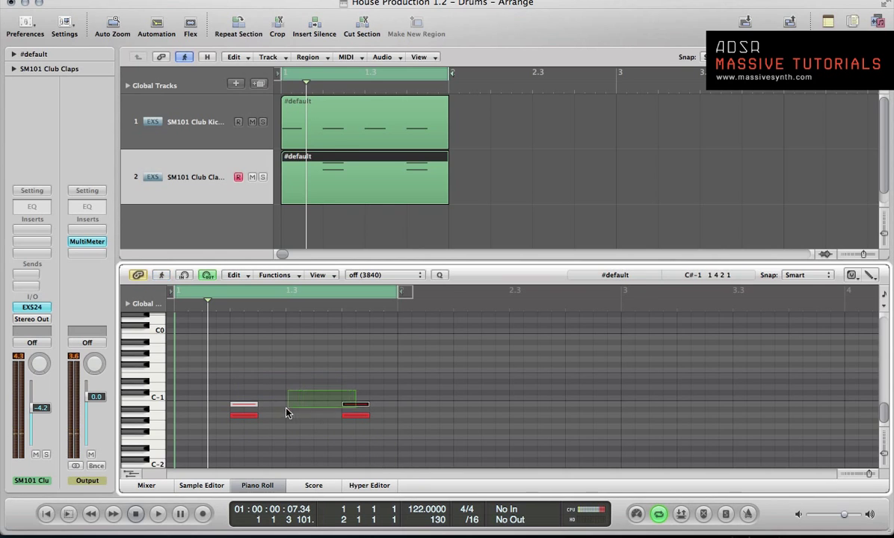
drag(249, 408, 250, 429)
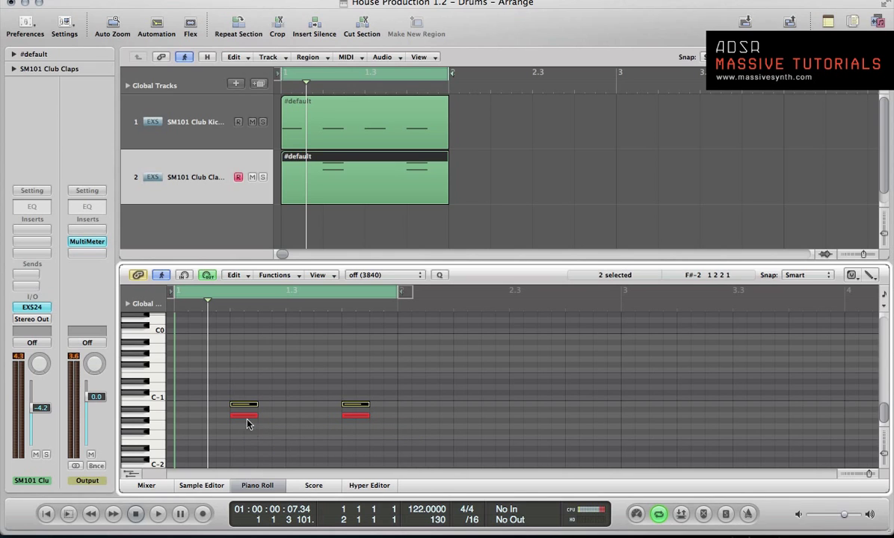
Set the clap channel's fader to -7.8 dB during playback and raise the velocity of both B-2 notes slightly.
key(space)
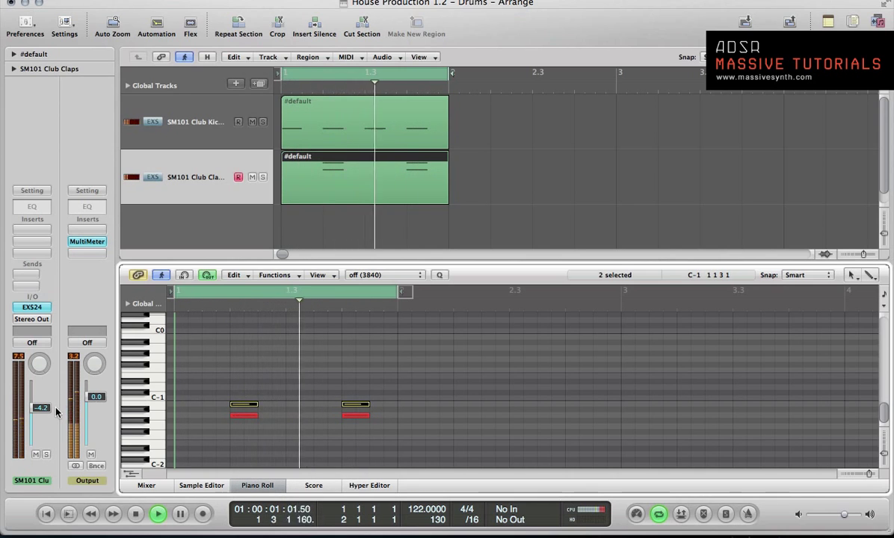
drag(41, 408, 42, 429)
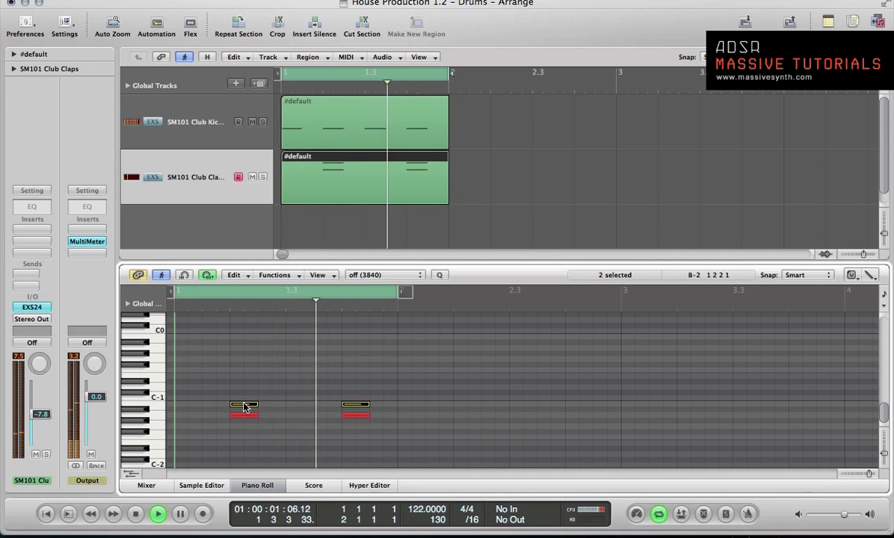
mouse_move(243, 407)
drag(243, 407, 243, 405)
mouse_move(243, 409)
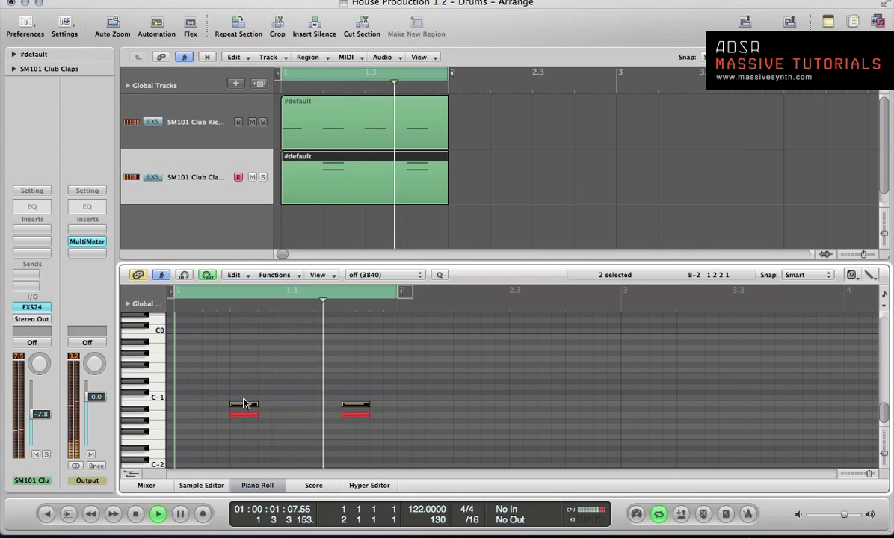
click(275, 388)
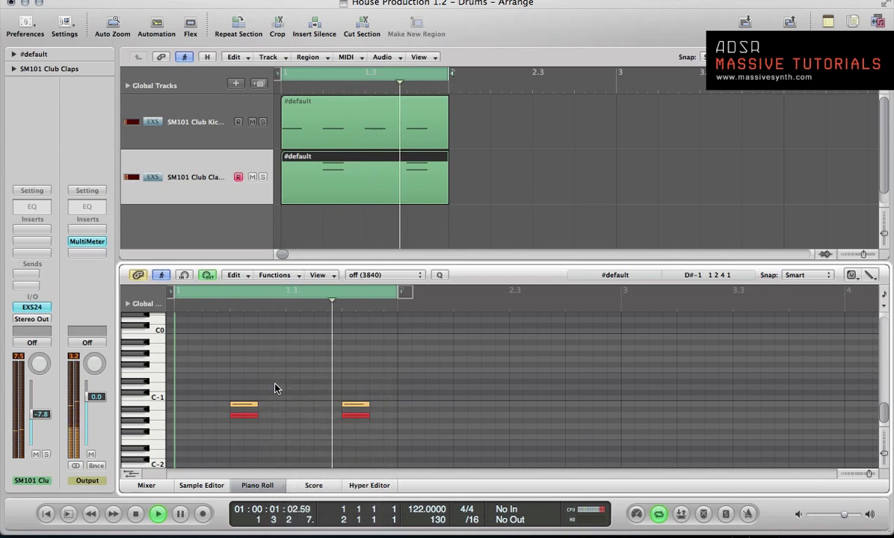
Compare the playing loop with the clap track muted and unmuted.
click(252, 177)
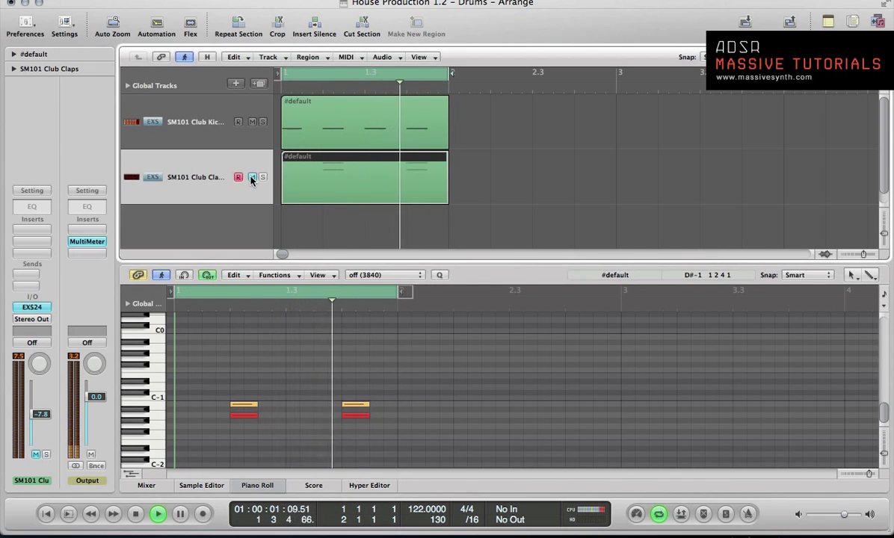
click(252, 177)
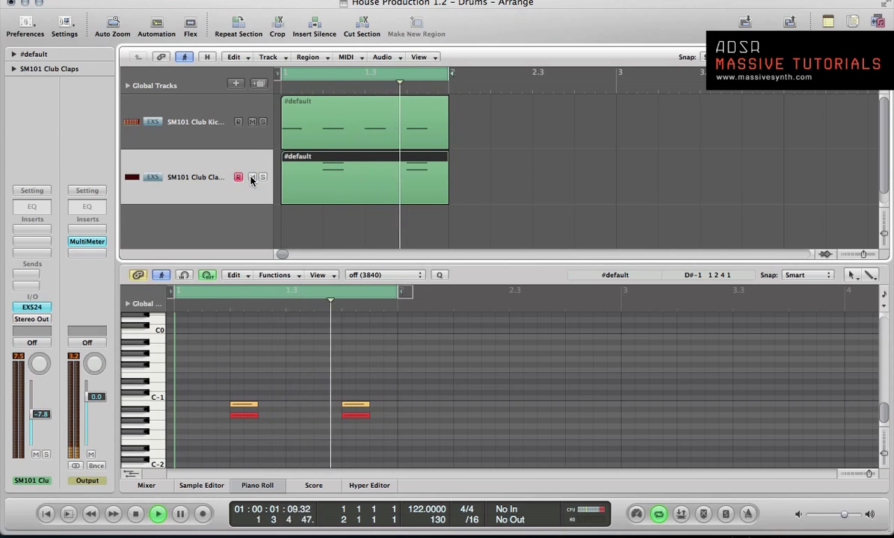
Bring up the plug-in windows, close the clap track's EXS24 window, and play the loop with the Output's MultiMeter shown.
click(31, 307)
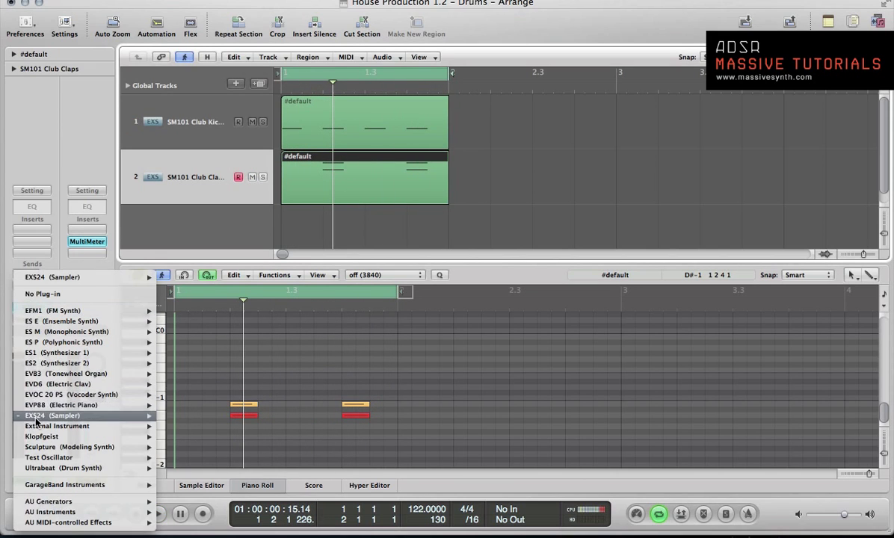
click(177, 415)
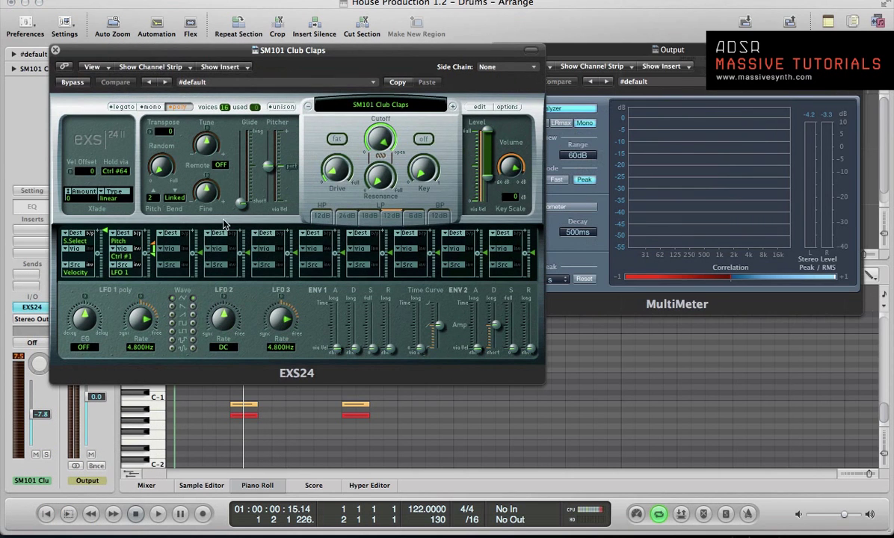
click(54, 50)
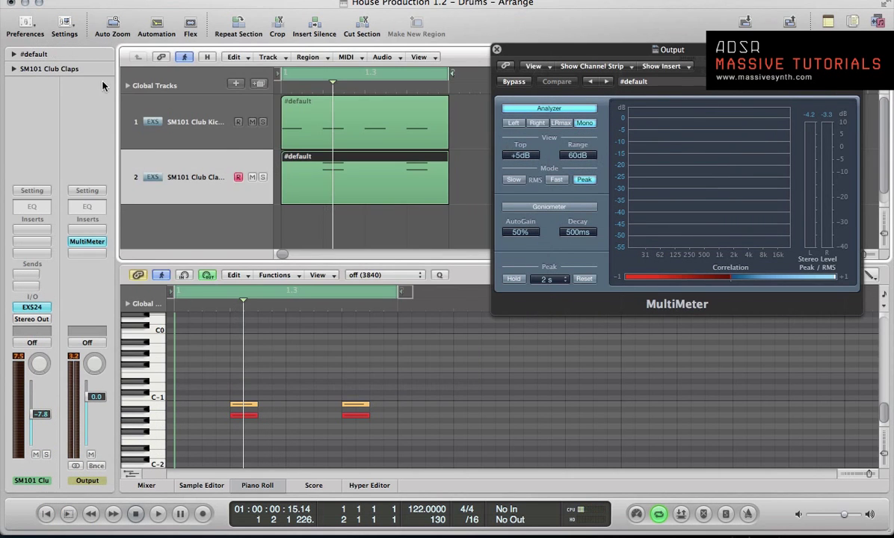
key(space)
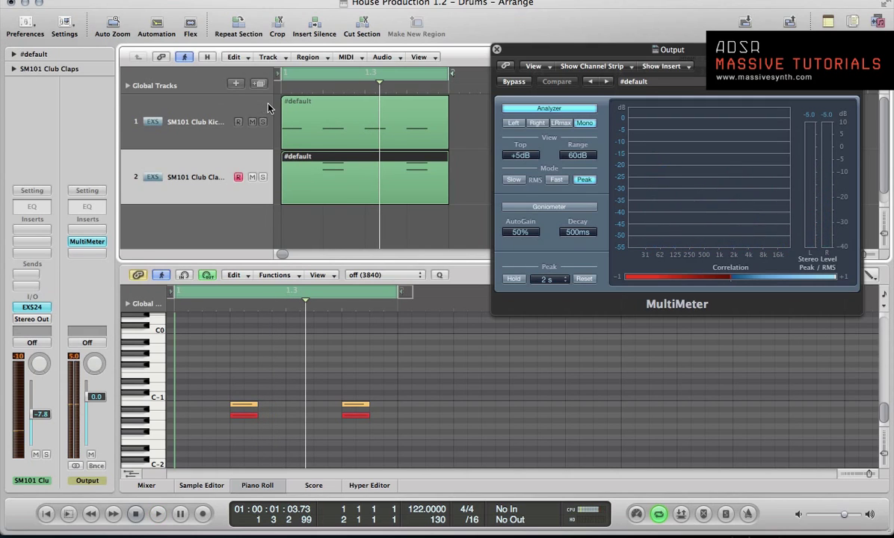
Set the clap region's Delay parameter to -1/192 so the claps play slightly early.
click(180, 126)
click(192, 177)
click(12, 54)
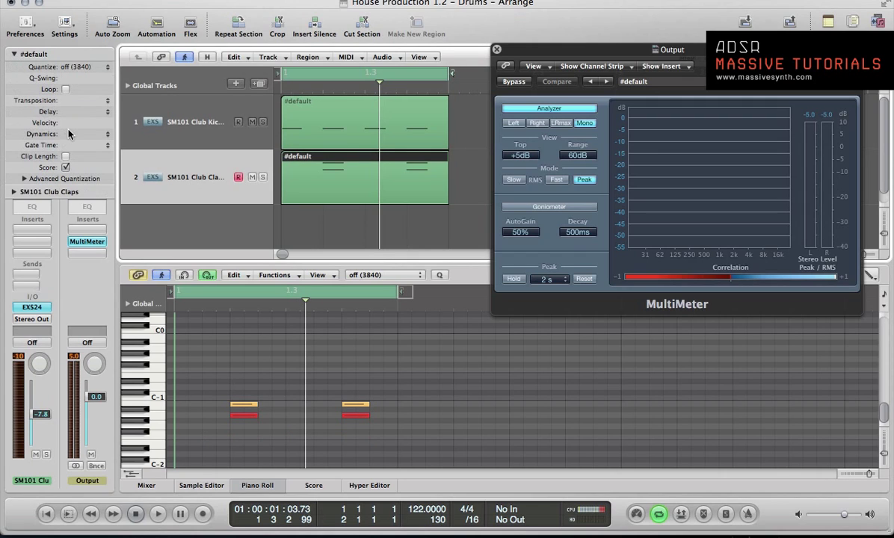
click(107, 112)
click(105, 112)
click(106, 113)
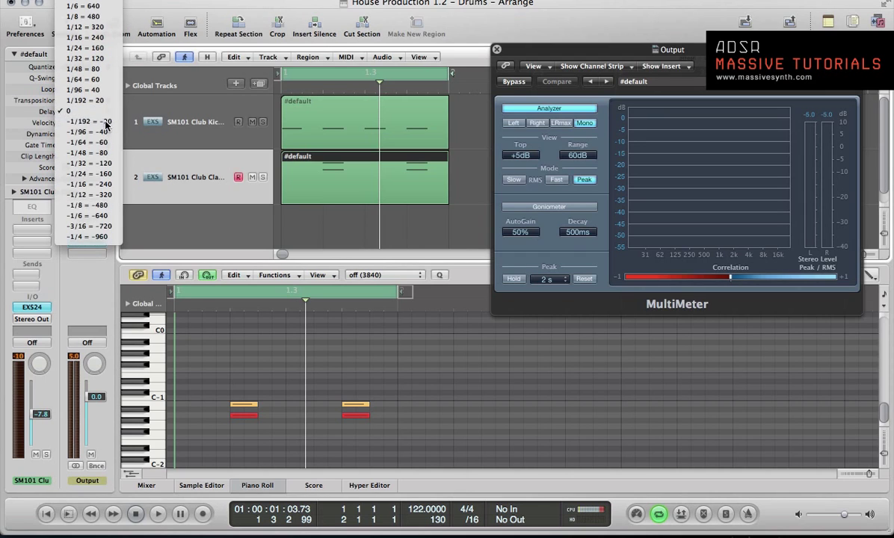
click(105, 125)
Play the loop to hear the shifted claps against the kick, and return the playhead to the start.
key(space)
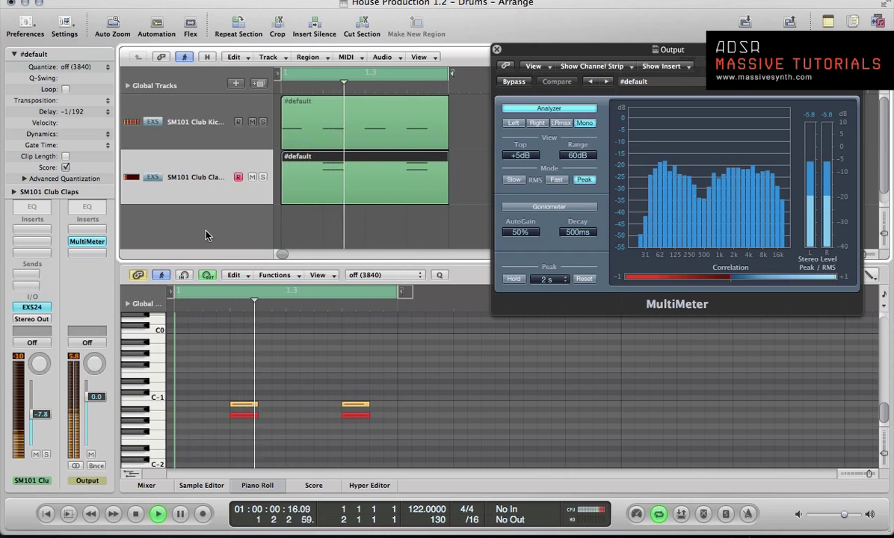
key(space)
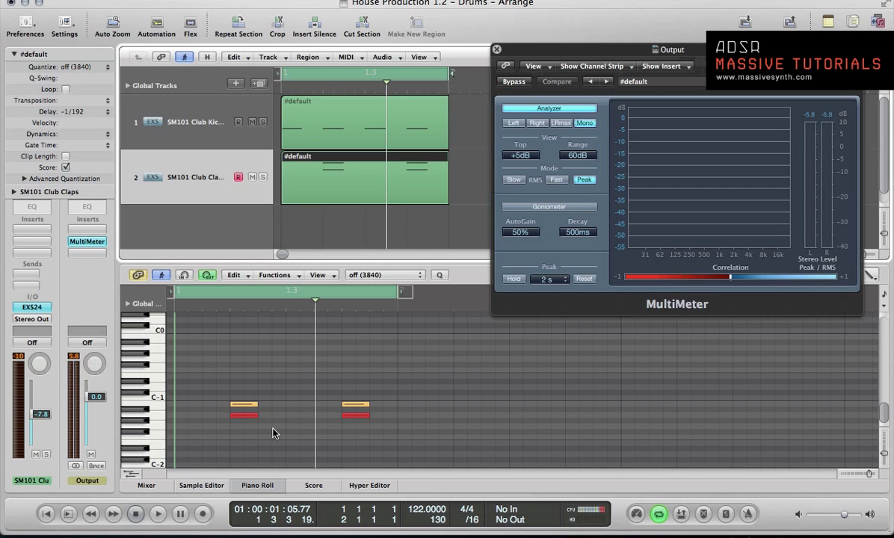
key(space)
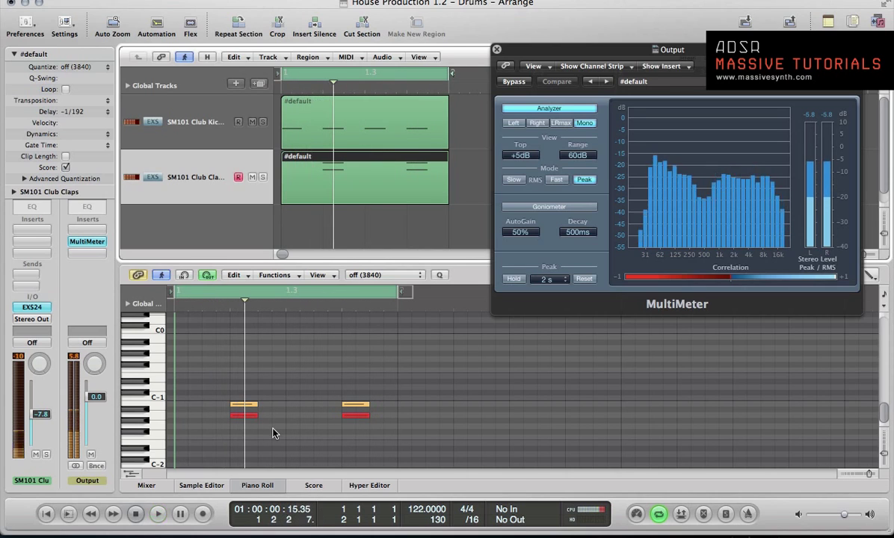
key(space)
key(Return)
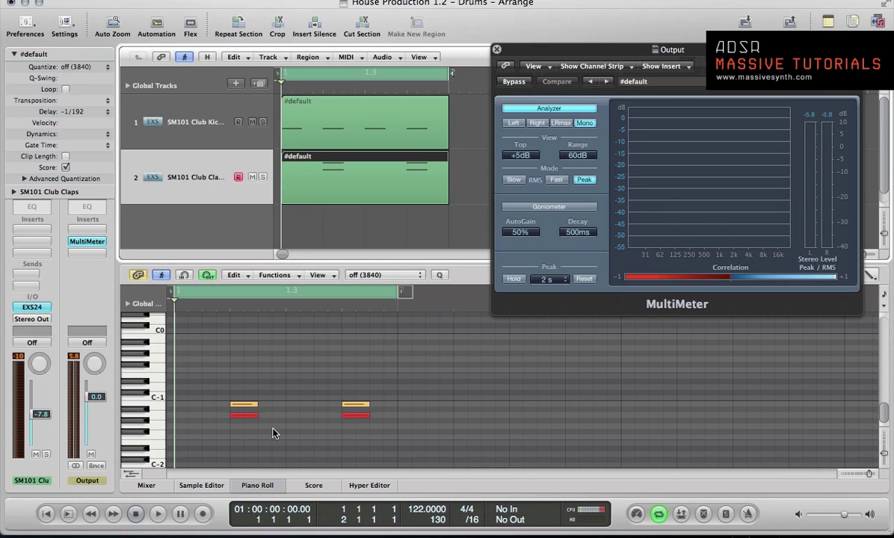
Create one new stereo audio track.
click(314, 220)
right_click(315, 218)
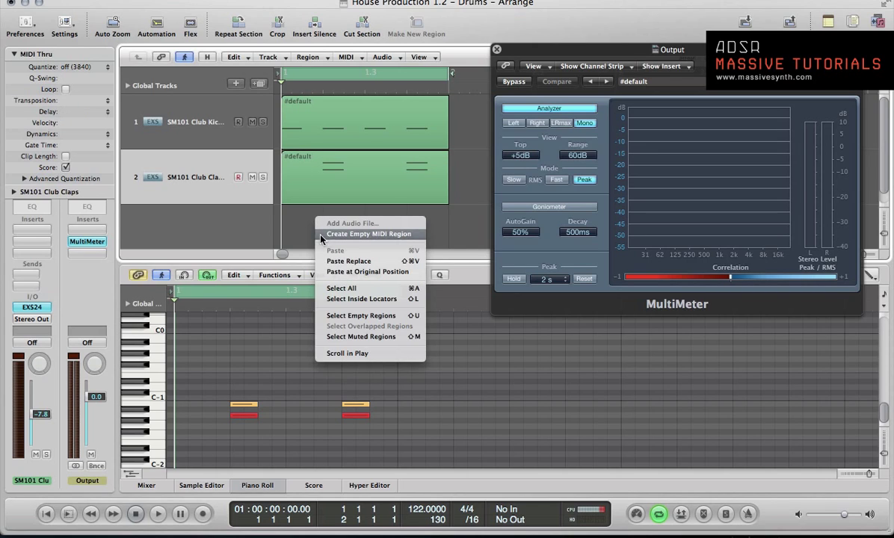
click(291, 227)
key(alt+super+n)
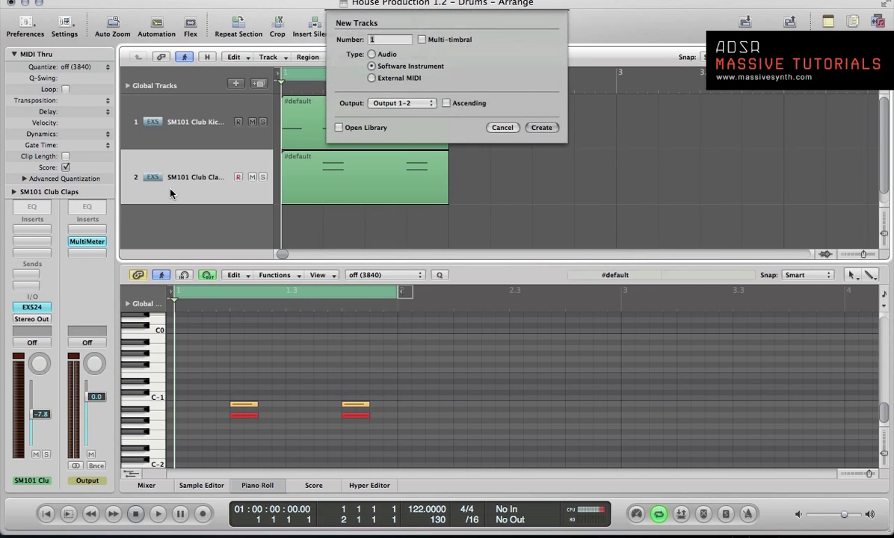
click(372, 54)
click(383, 103)
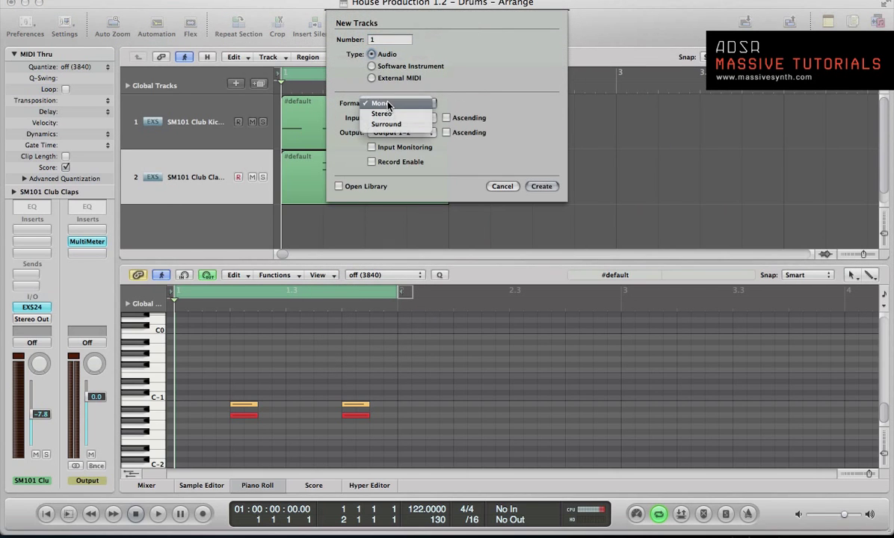
click(385, 114)
key(Return)
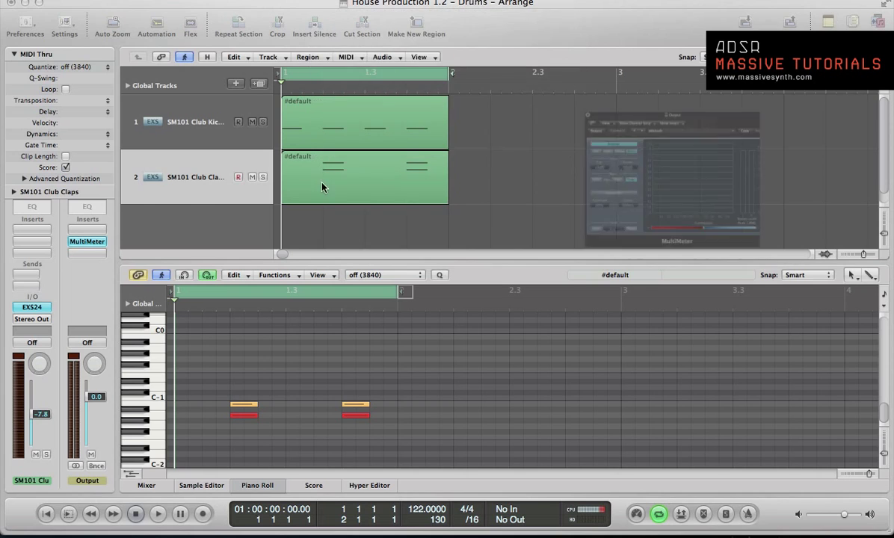
Start adding an audio file at bar 1 of Audio 1 and browse LACIE's Sample Magic Tech-House samples to the tops and hat loops folder.
right_click(297, 219)
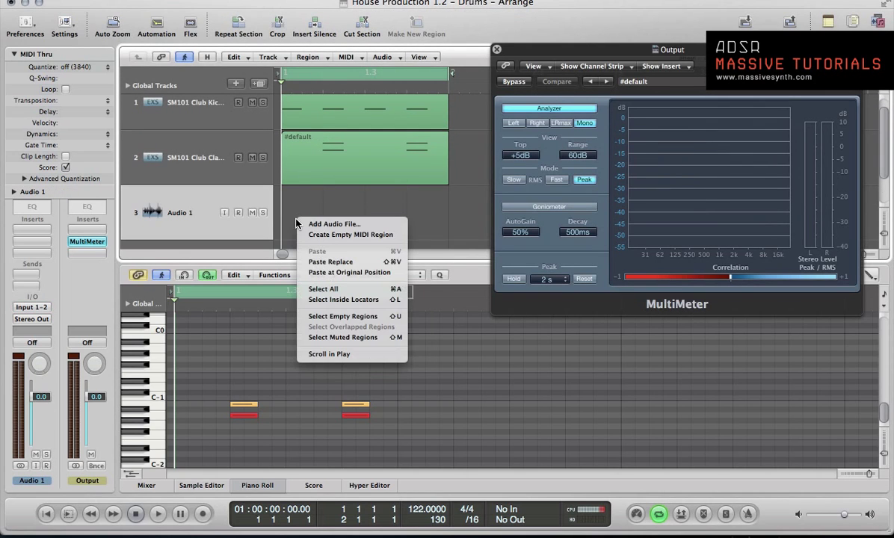
click(315, 226)
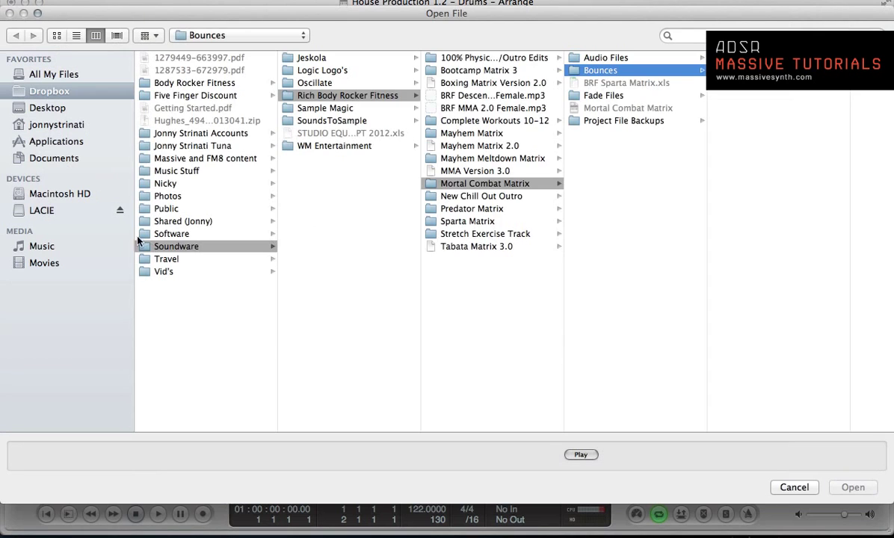
click(45, 210)
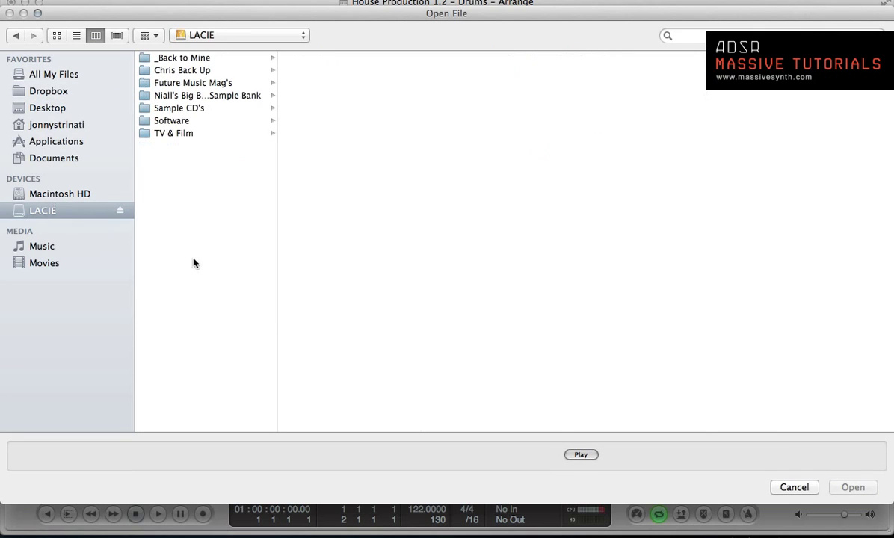
click(185, 109)
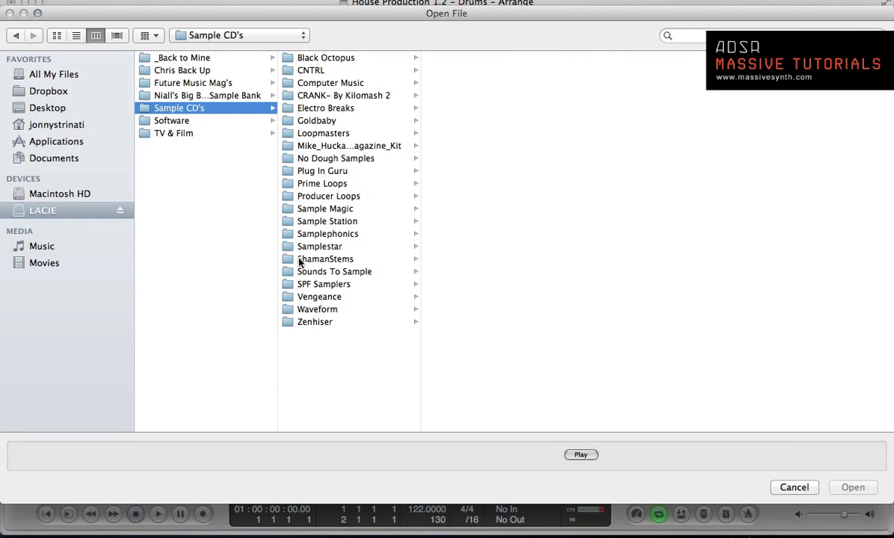
click(309, 208)
click(493, 96)
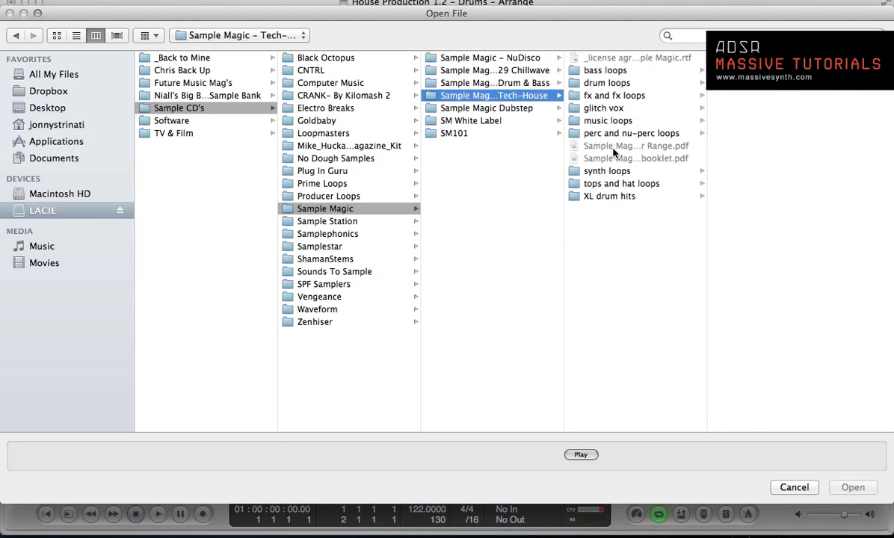
click(604, 70)
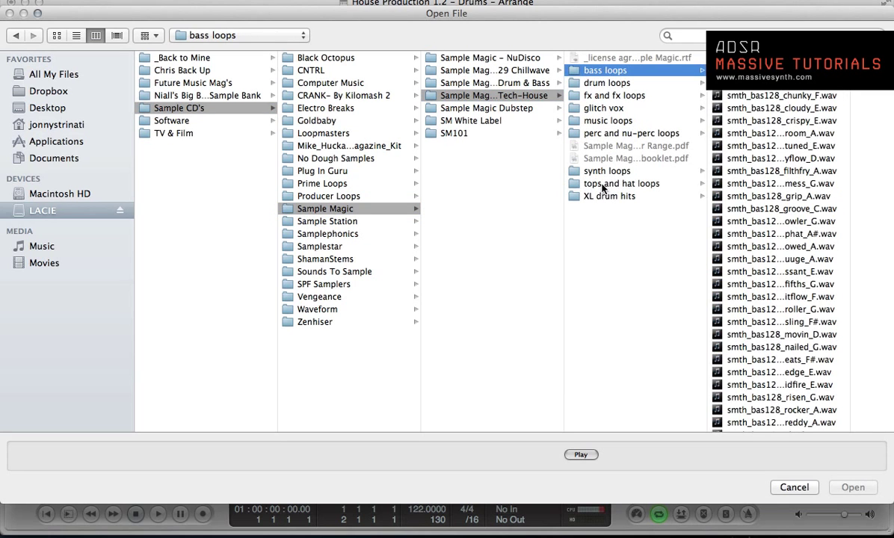
click(601, 184)
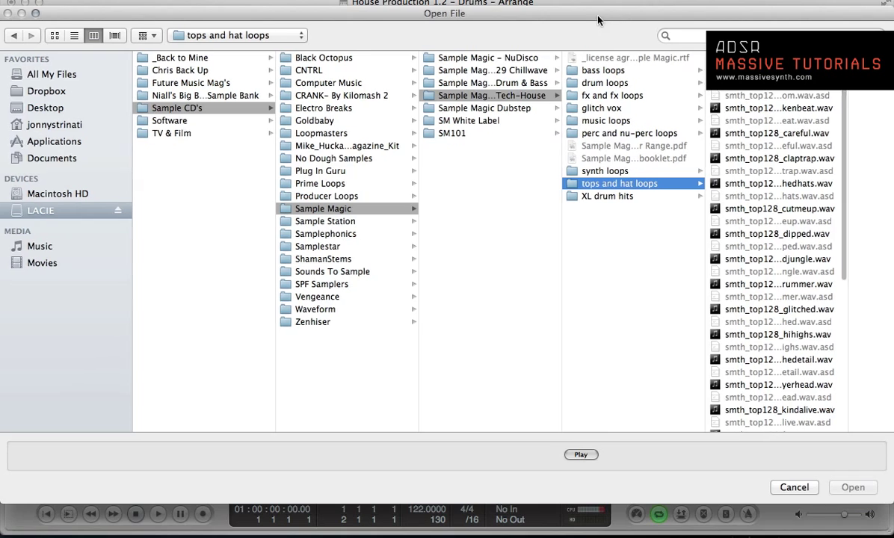
Preview smth_top128_5star.wav and add it to the Audio 1 track.
drag(558, 14, 474, 20)
key(Right)
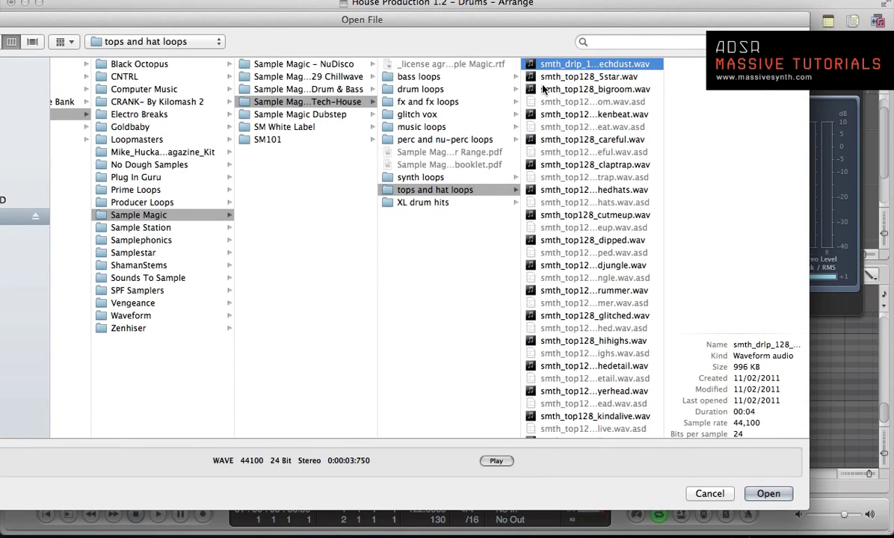
key(Down)
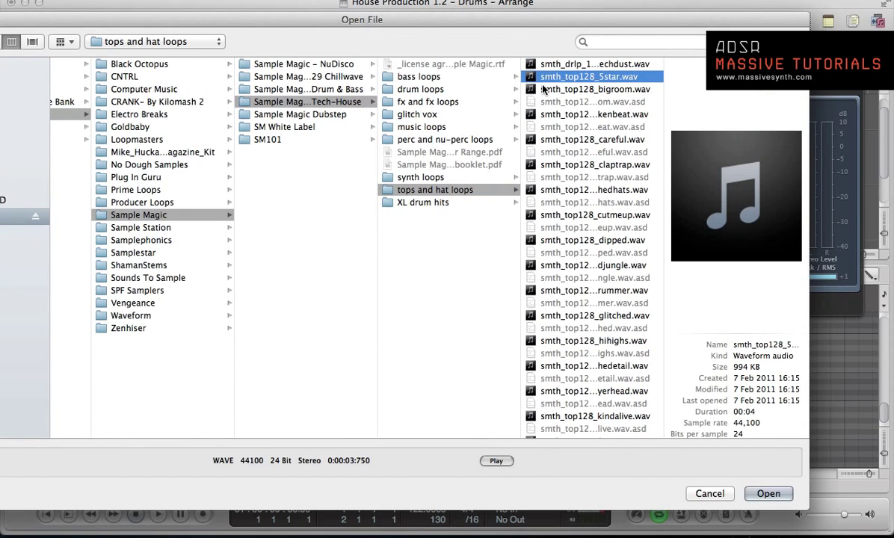
key(space)
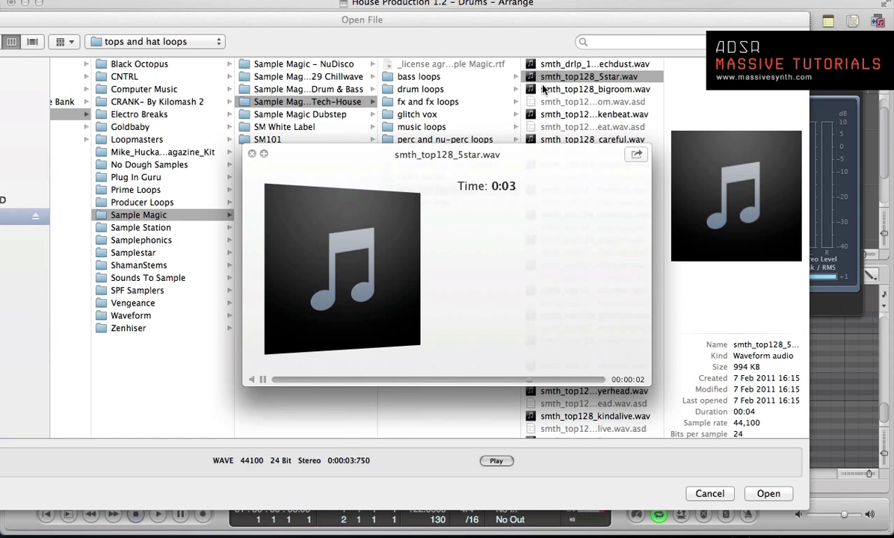
key(space)
key(Return)
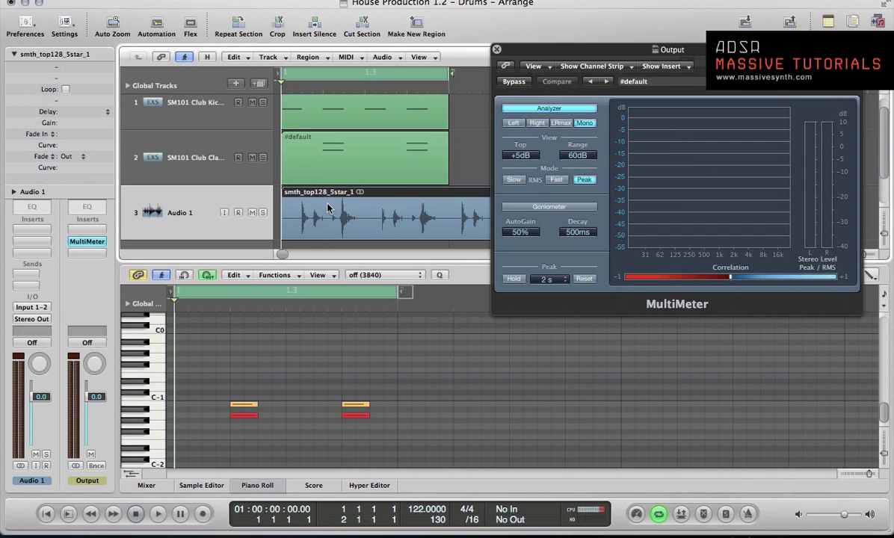
Hide the plug-in window, set Audio 1's Flex mode to Slicing, and stretch the 5star region to end at bar 3.
key(v)
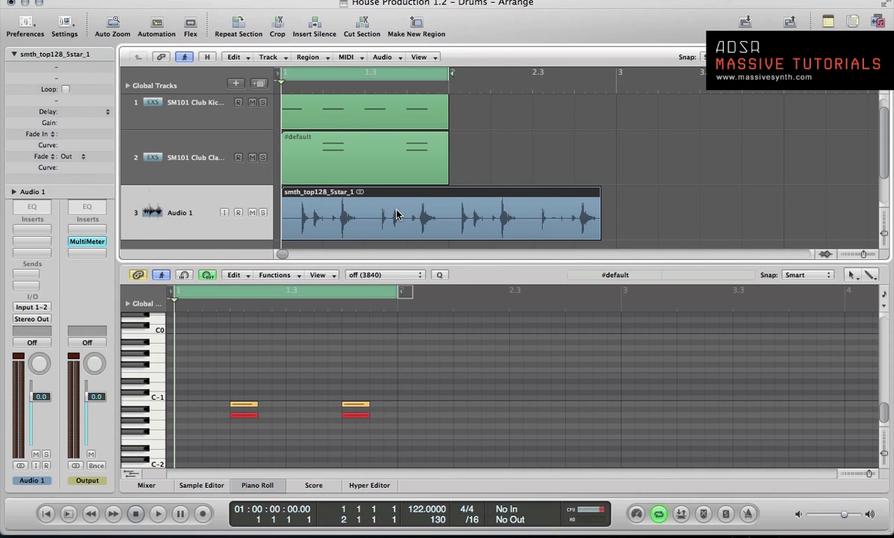
key(super+f)
click(195, 215)
click(198, 231)
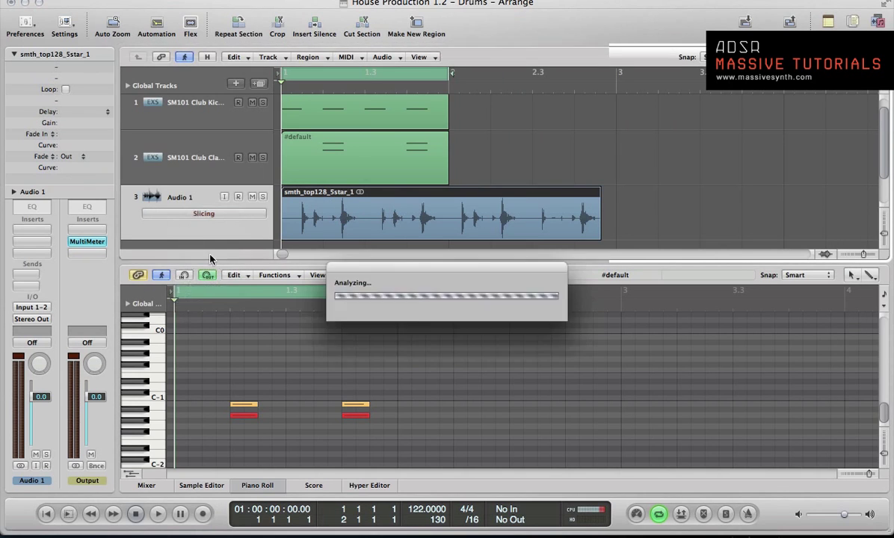
drag(599, 196, 616, 195)
Play the loop and lower Audio 1's volume to -8.4 dB to balance it with the kick and claps.
key(space)
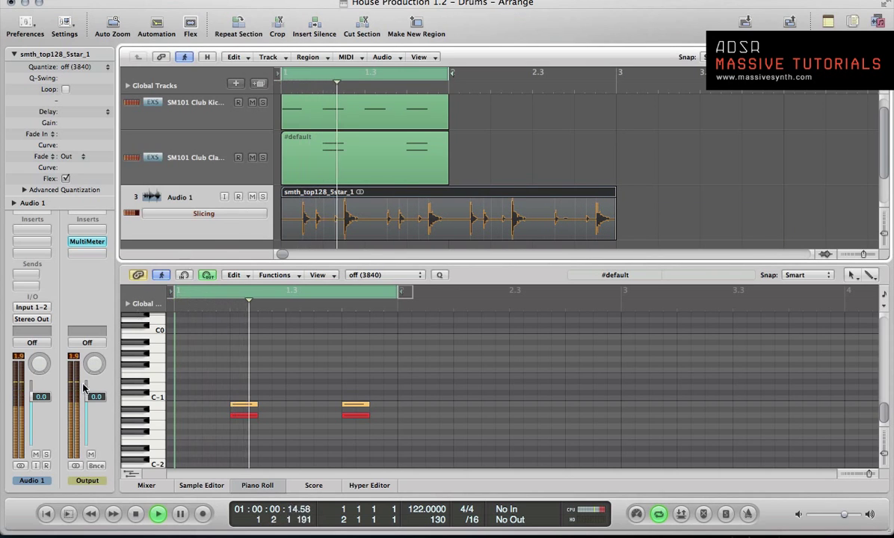
drag(35, 400, 36, 453)
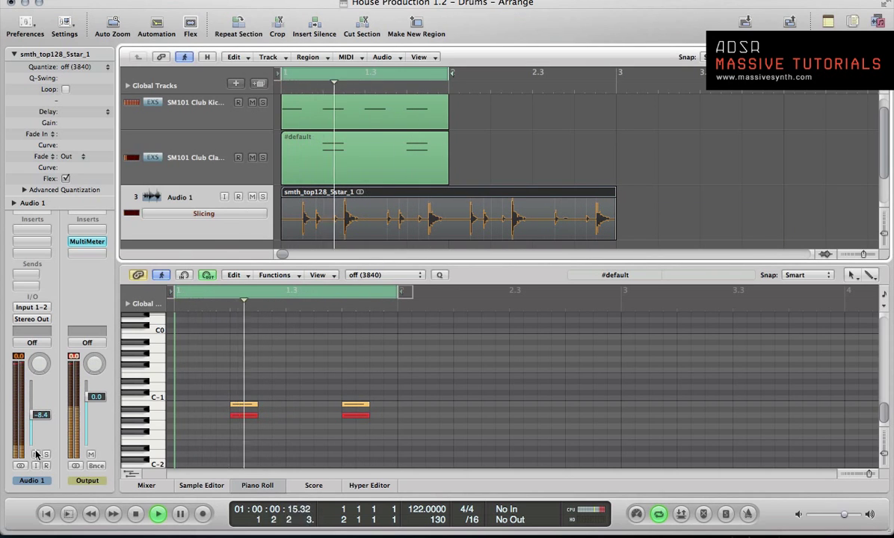
key(space)
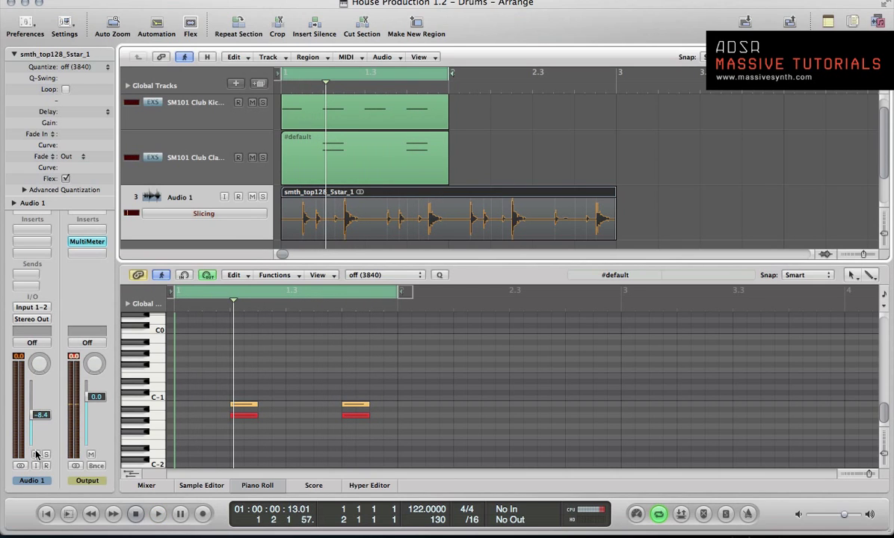
key(space)
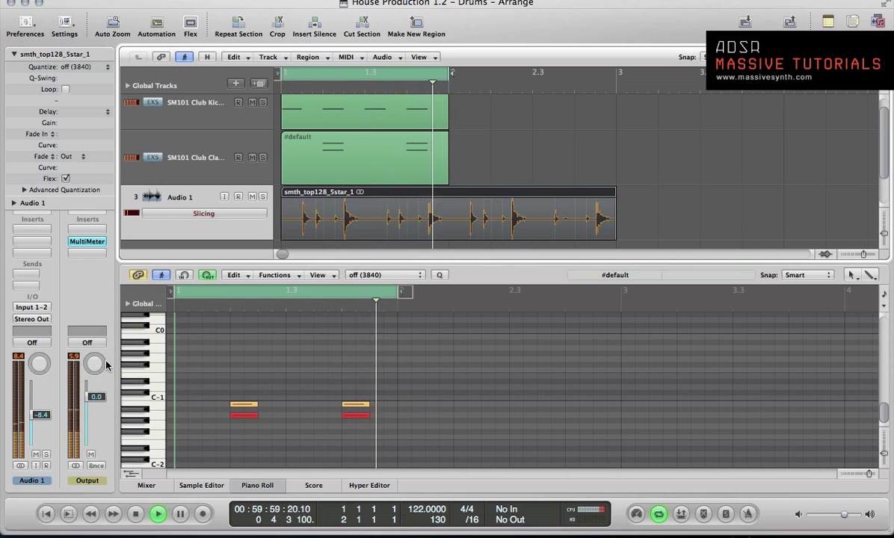
key(space)
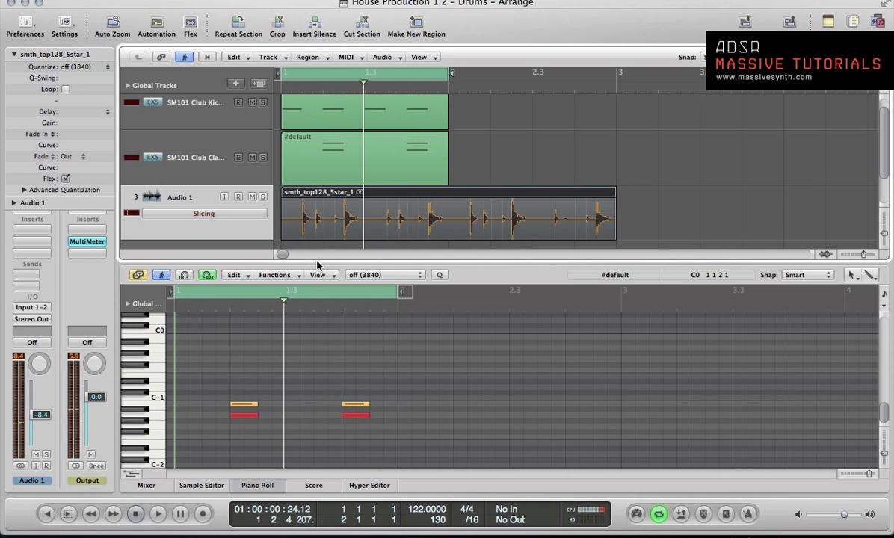
Close the Piano Roll and create a new audio track with Audio 1's channel settings.
key(p)
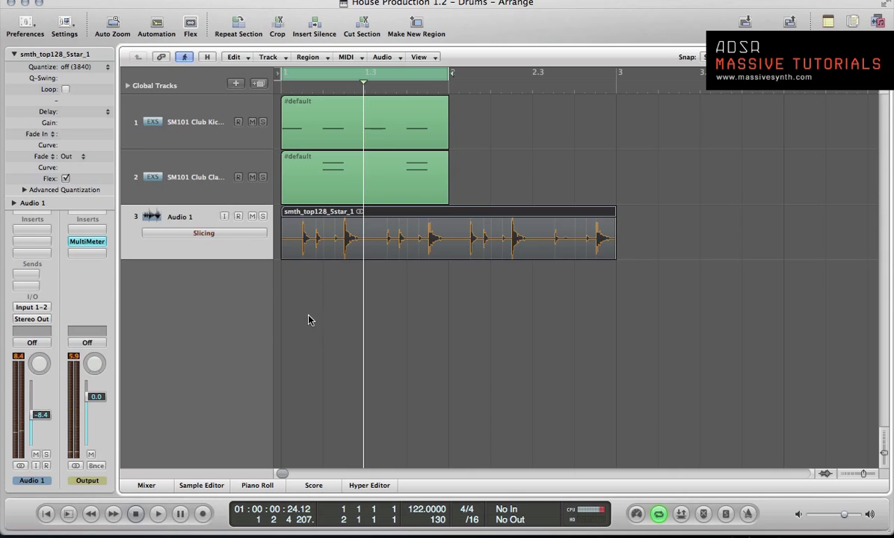
click(310, 320)
click(176, 221)
key(super+d)
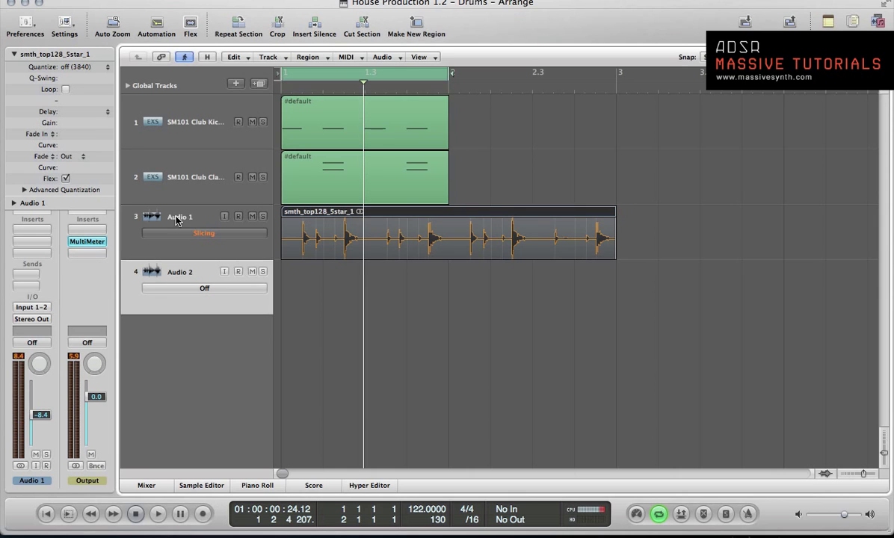
Audition several tops and hat loops and add smth_top128_crushedhats.wav at bar 1 of Audio 2.
click(295, 309)
right_click(299, 308)
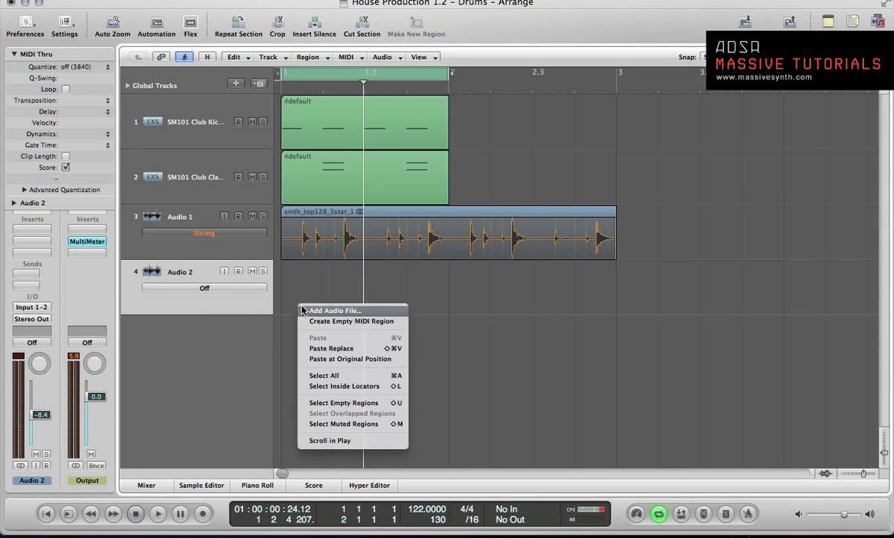
click(329, 310)
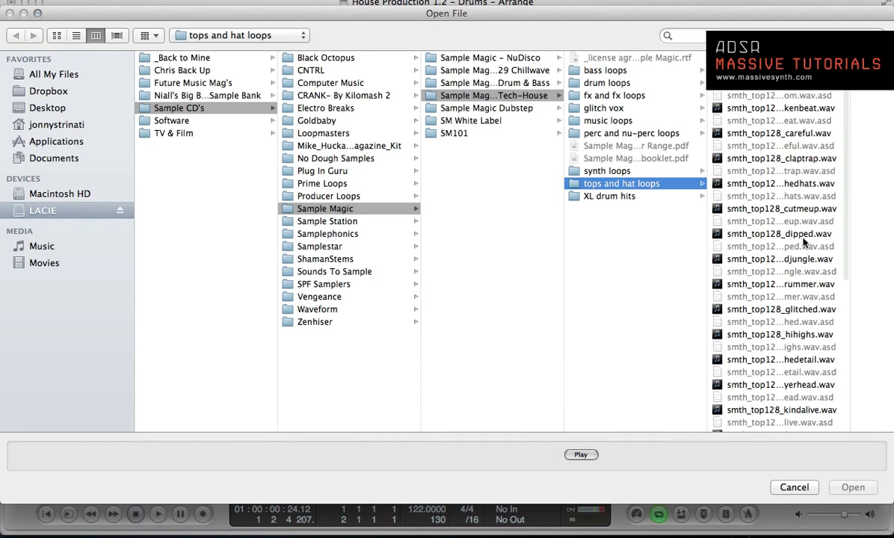
click(755, 133)
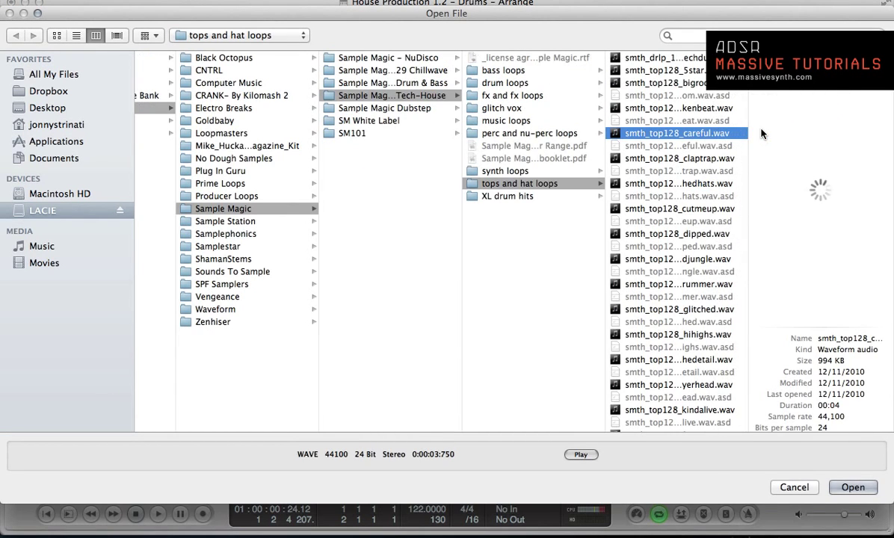
key(space)
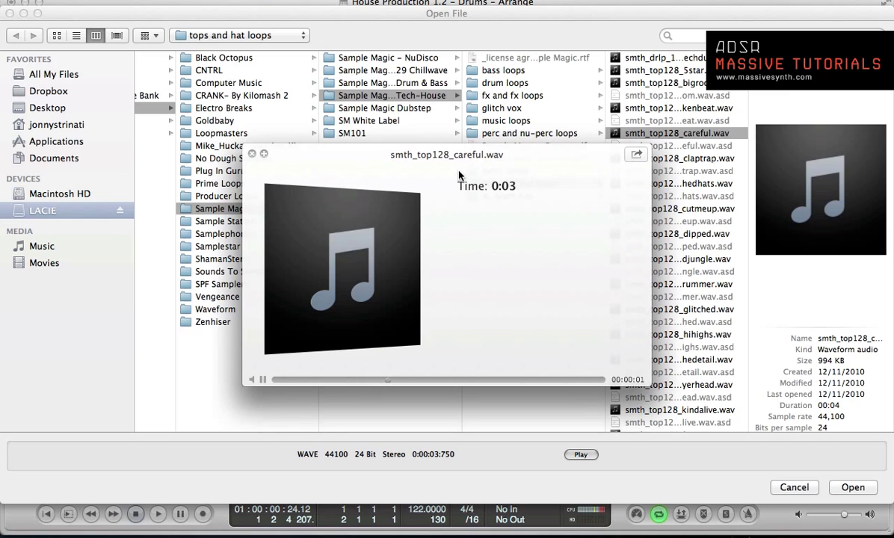
key(Up)
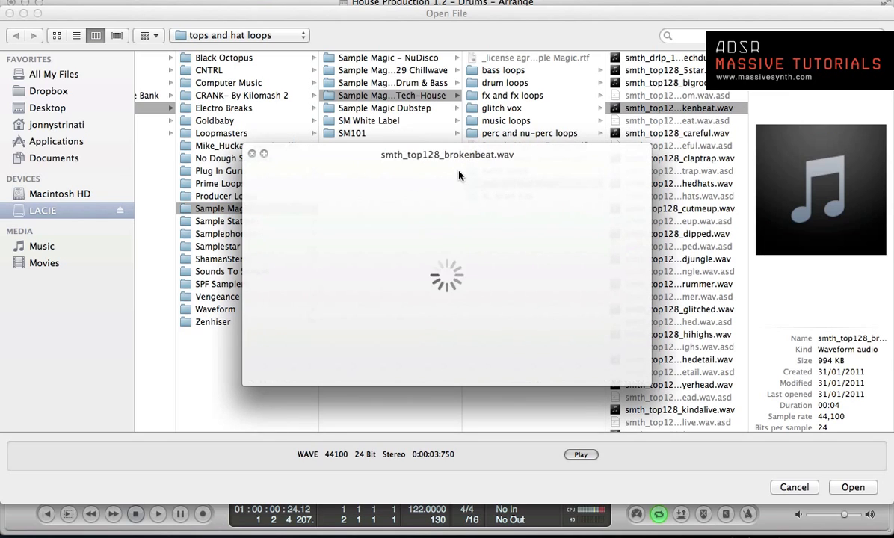
key(Down)
key(Down)
key(Down)
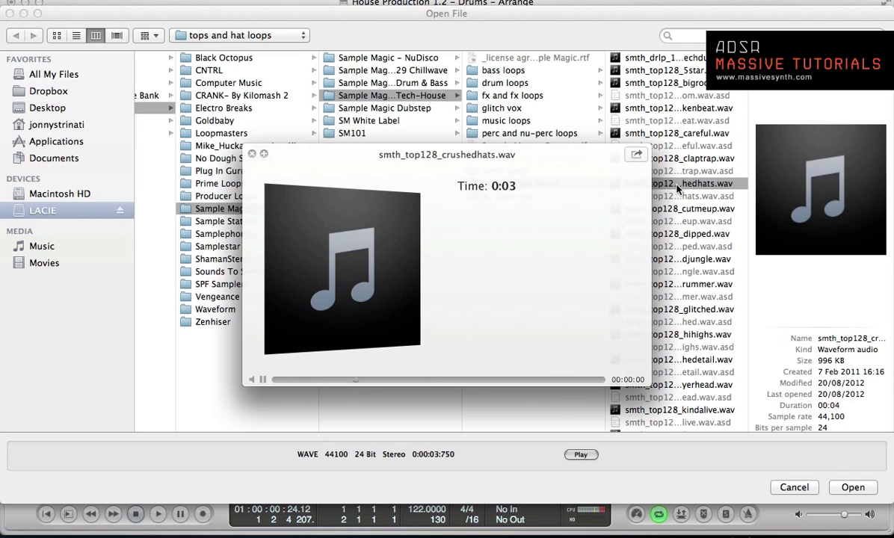
key(space)
key(Return)
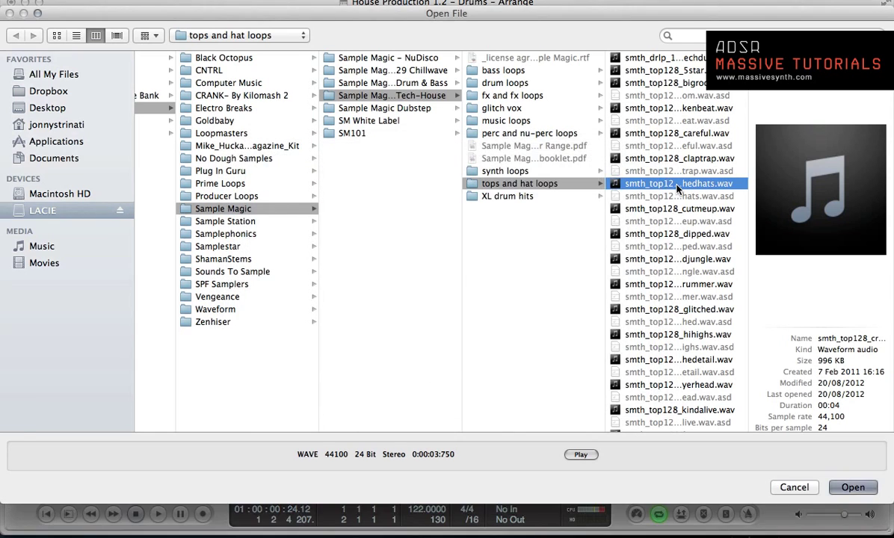
Set Audio 2's Flex mode to Slicing, stretch the crushedhats region to end at bar 3, and play the loop.
click(228, 294)
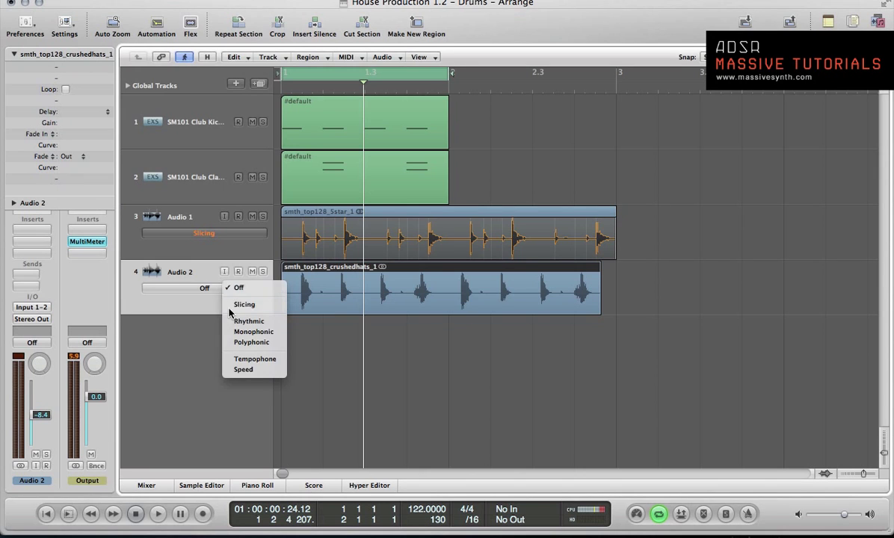
click(302, 307)
key(space)
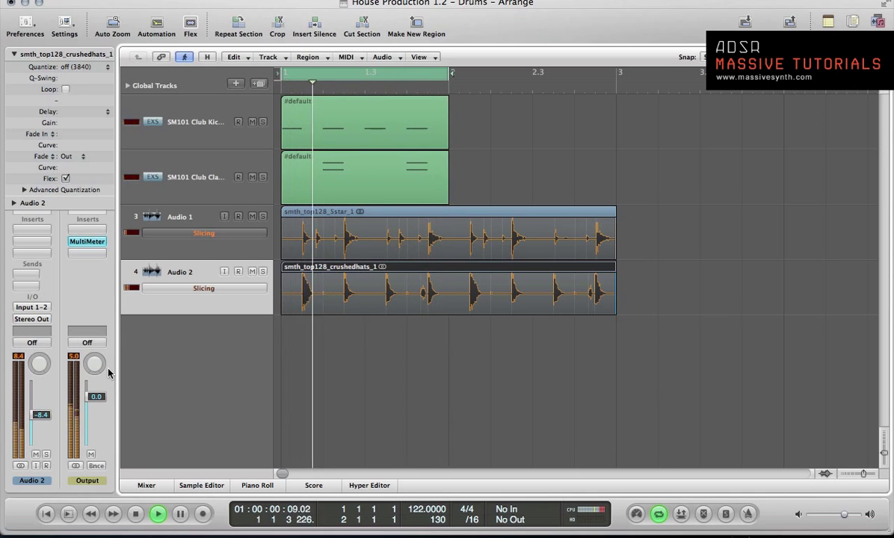
key(space)
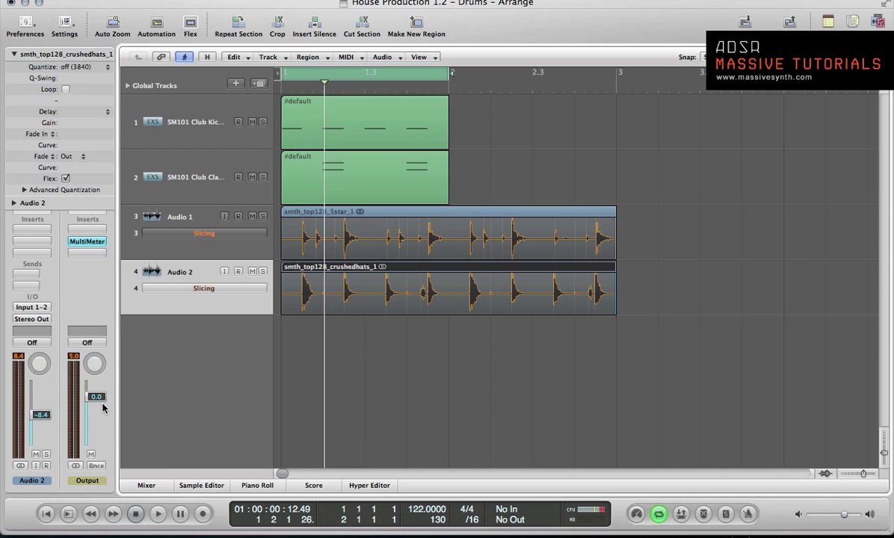
Play the loop with the Output fader pulled down, and reset the fader to 0.0 dB.
key(space)
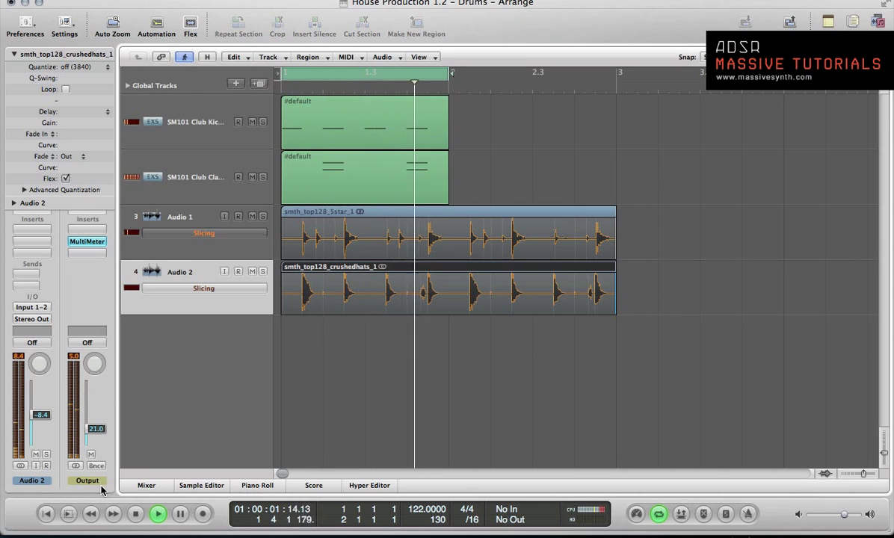
alt+click(92, 429)
key(space)
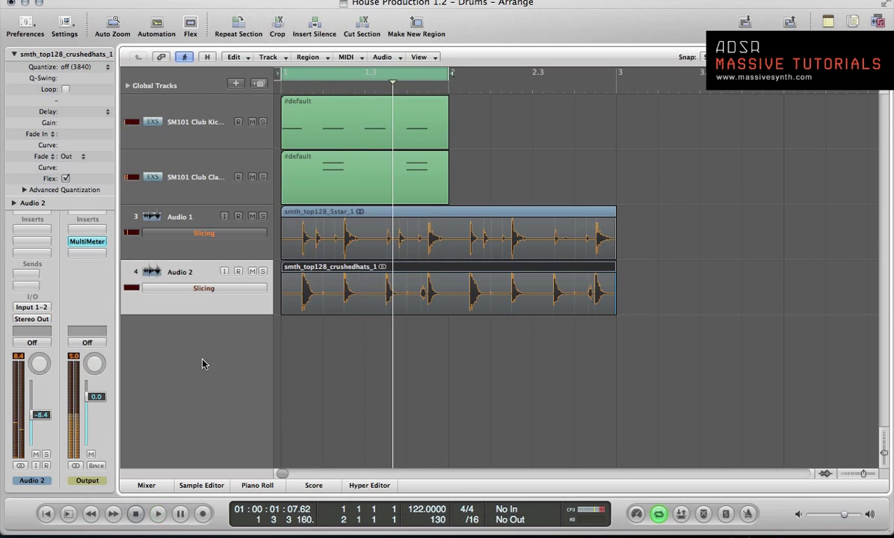
Mute the Audio 1 and Audio 2 tracks and select the SM101 Club Claps track.
click(254, 217)
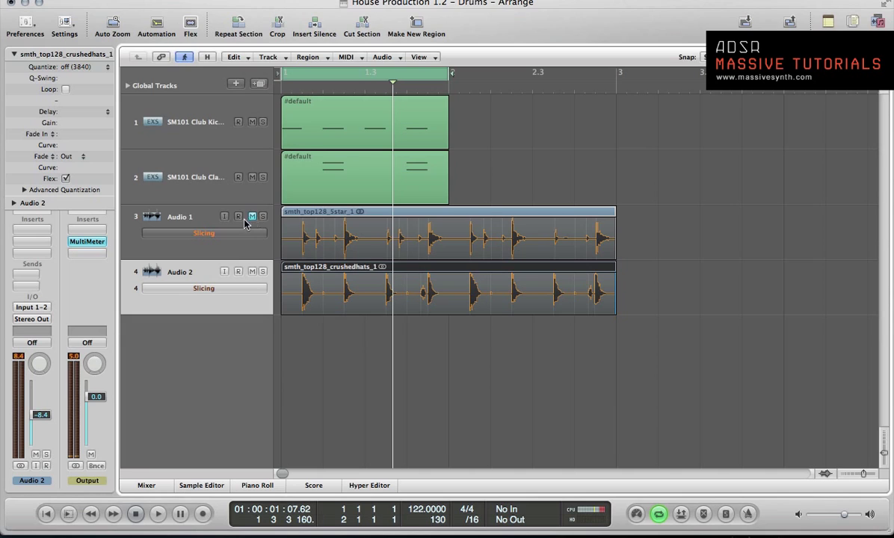
click(251, 274)
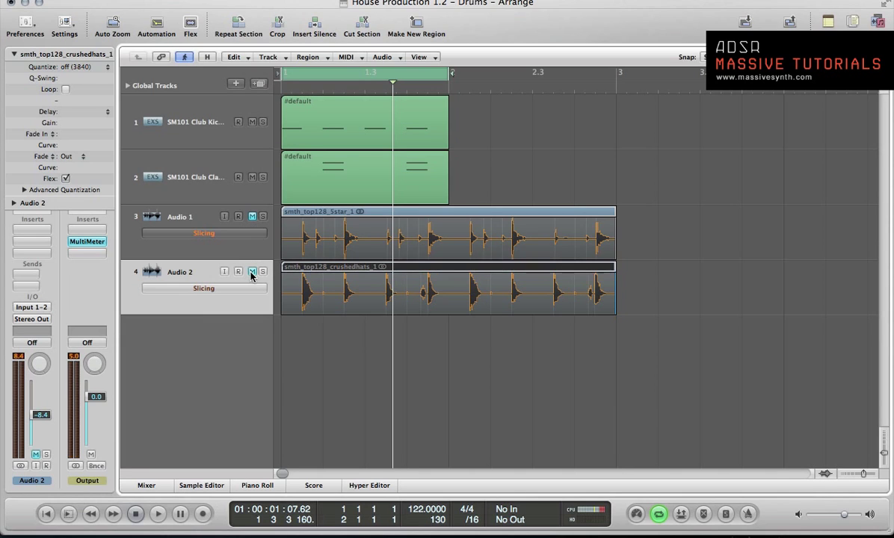
click(179, 194)
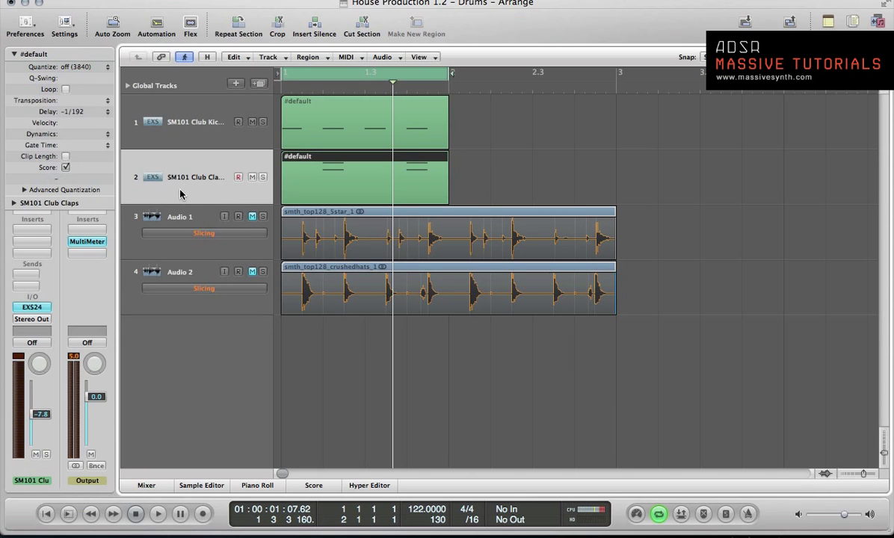
Add a new instrument track below SM101 Club Claps with the same settings and insert an EXS24 sampler on it.
key(super+d)
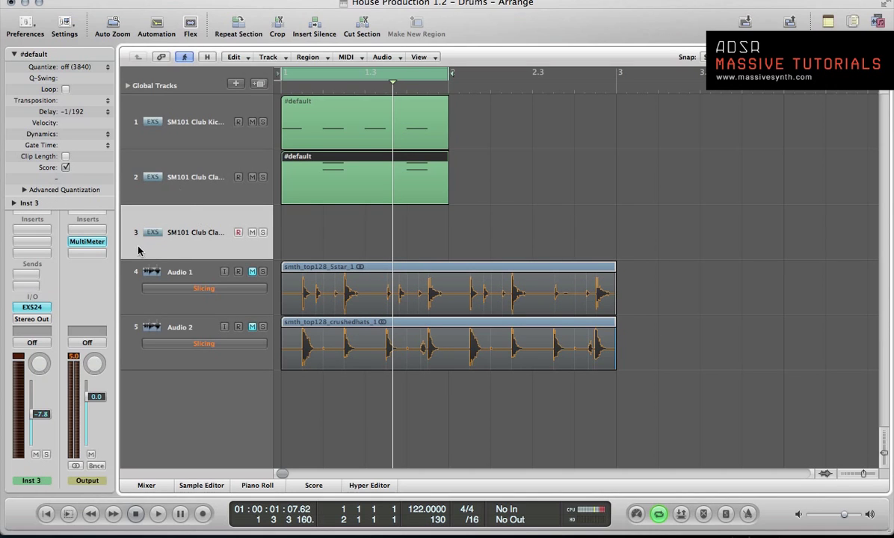
click(25, 308)
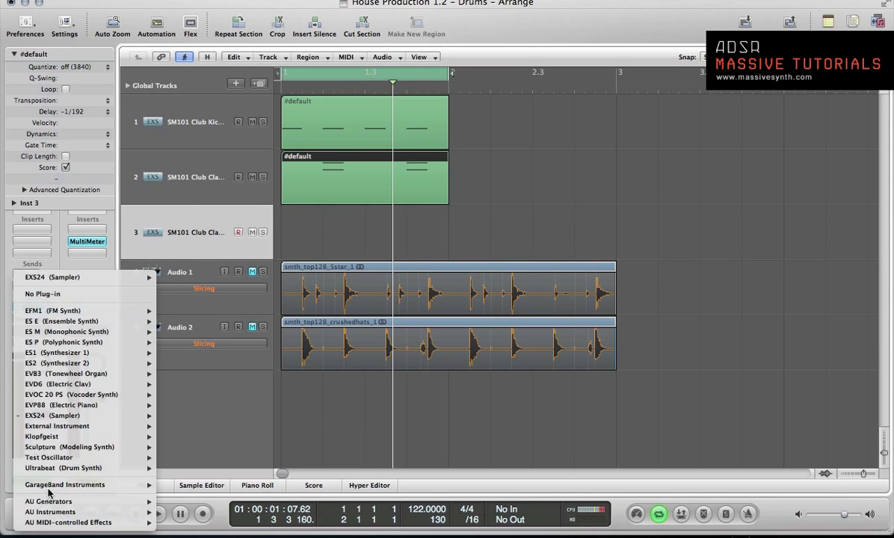
mouse_move(45, 415)
click(199, 429)
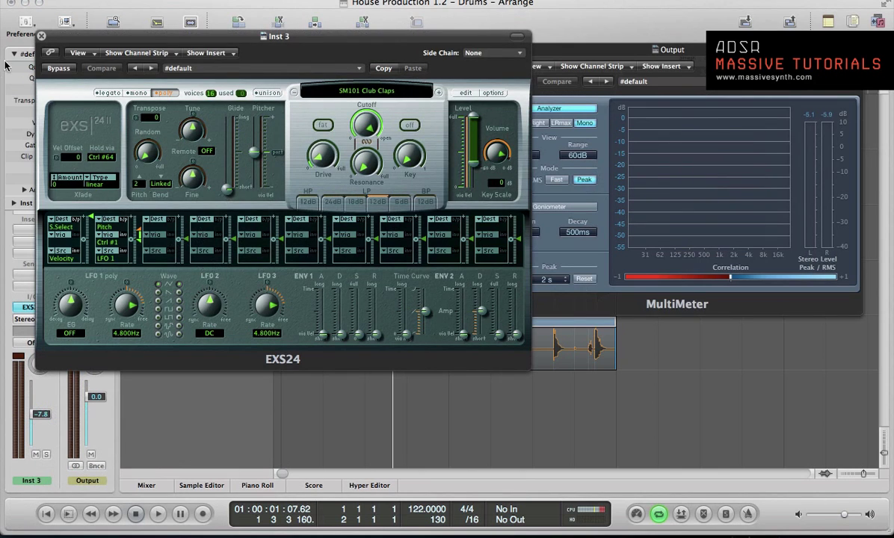
click(42, 36)
click(296, 239)
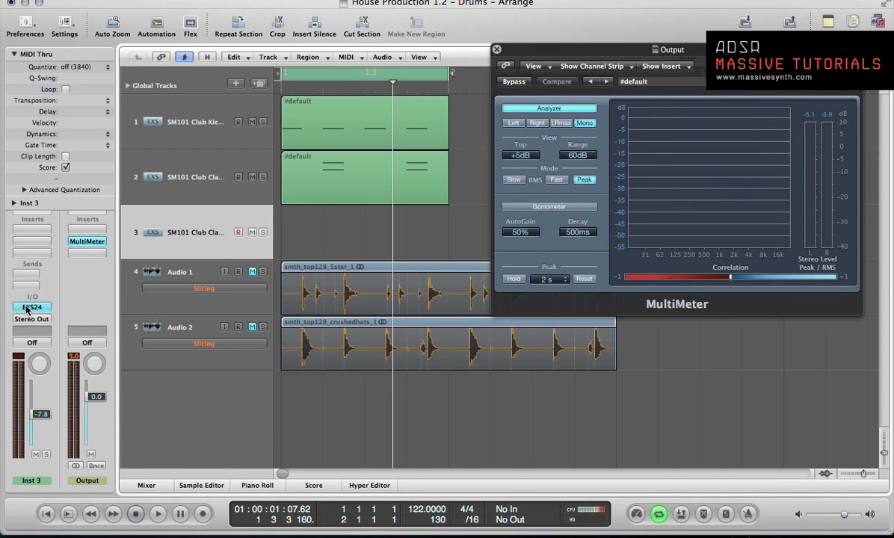
Load the Shakers instrument from the Nu-Direction House library into the new track's EXS24.
click(30, 308)
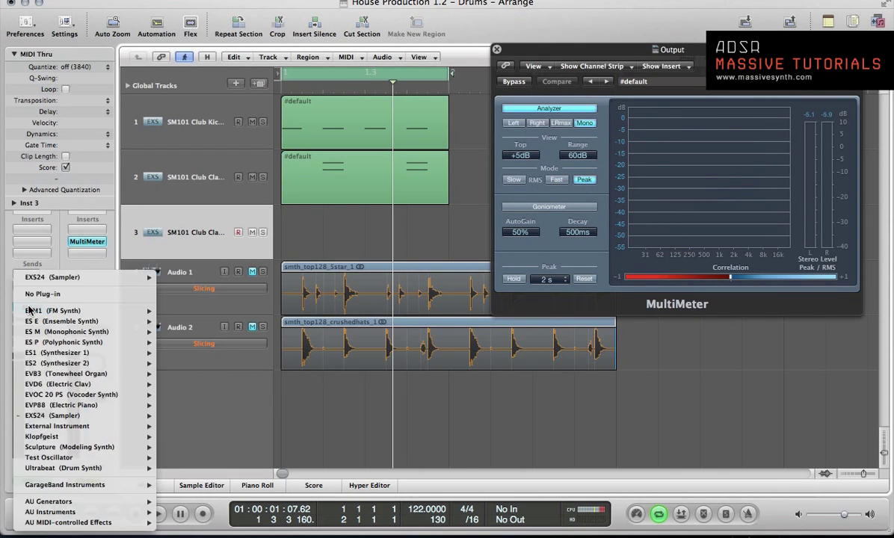
click(66, 261)
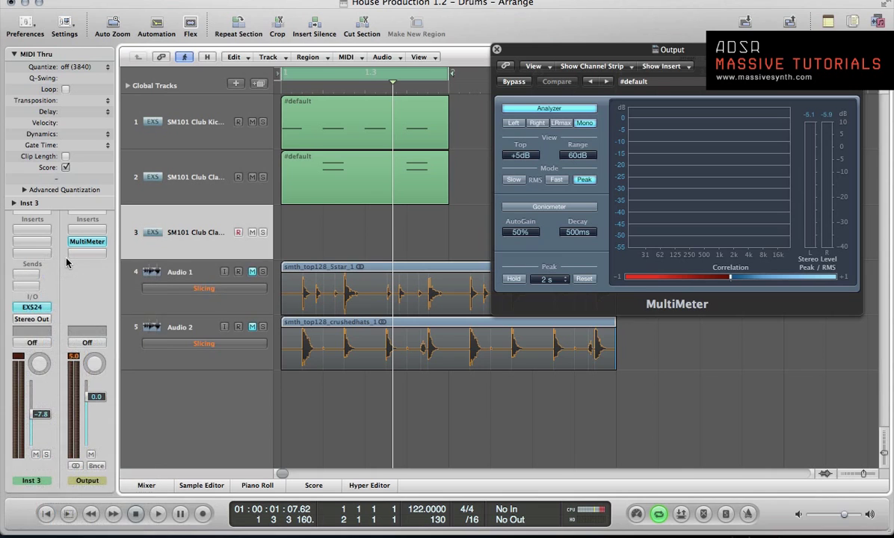
click(35, 307)
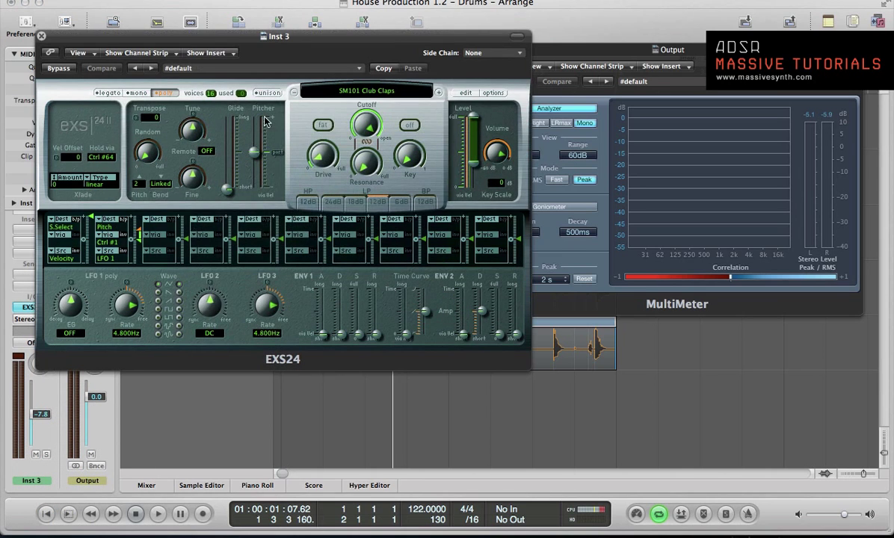
click(364, 92)
mouse_move(367, 217)
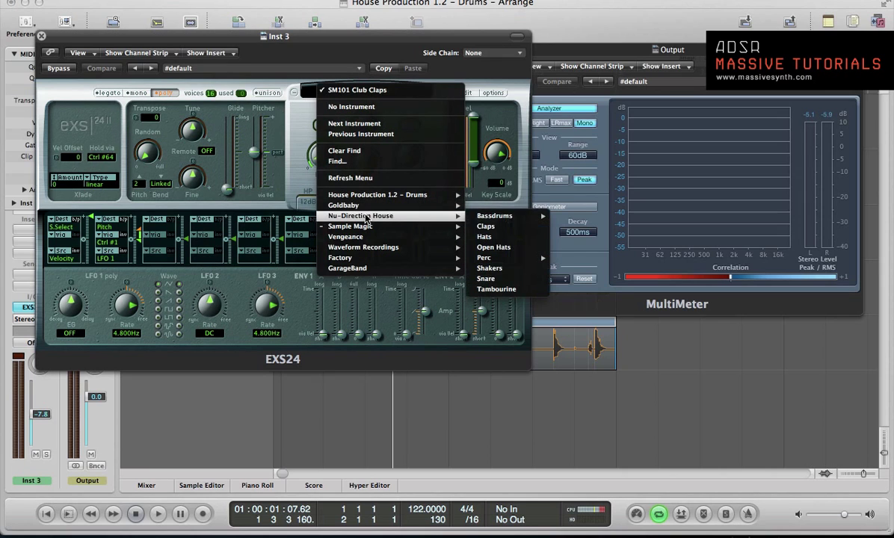
click(489, 267)
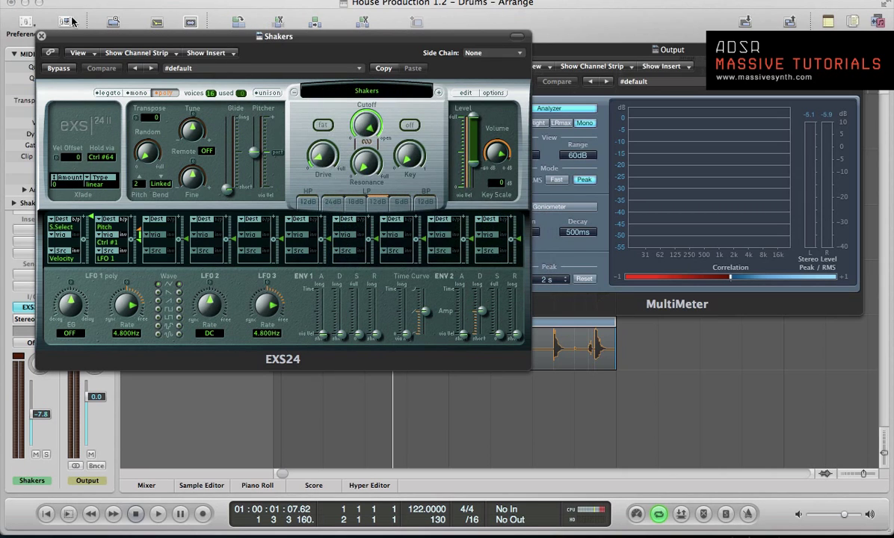
click(41, 36)
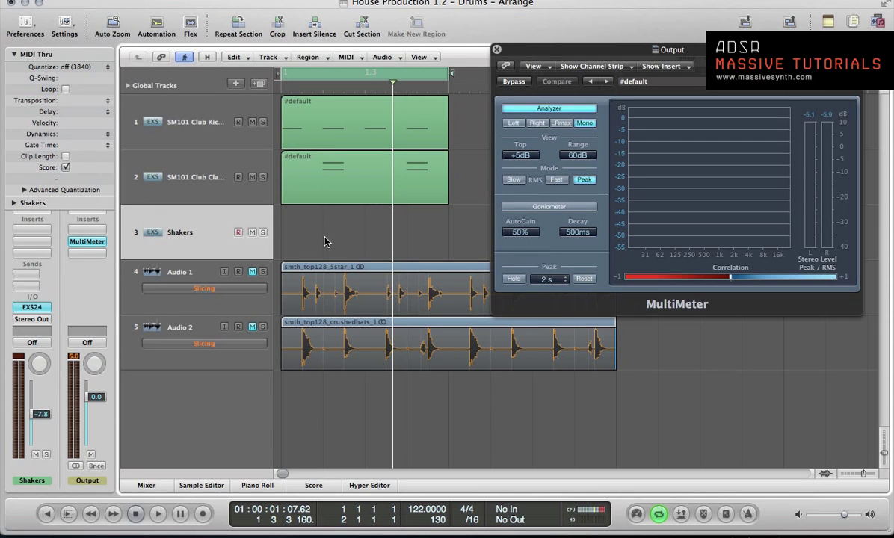
Copy the kick region to bar 1 of the Shakers track and shift its four notes onto the offbeats.
click(327, 131)
drag(328, 131, 323, 232)
double_click(348, 246)
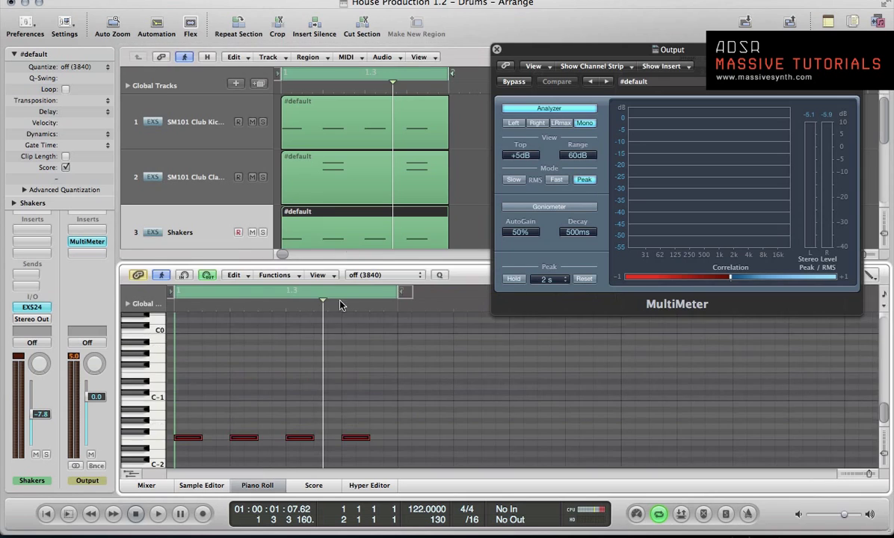
drag(374, 464, 214, 438)
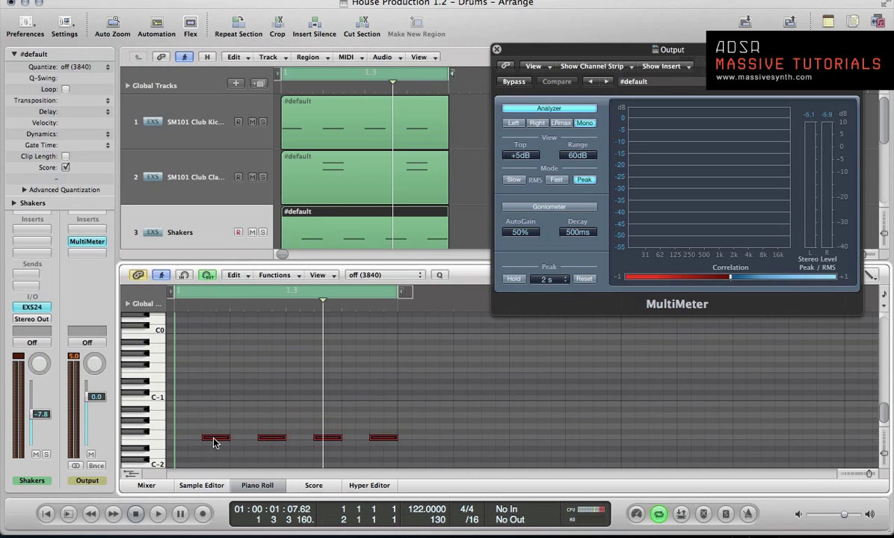
Transpose the four Shakers notes up by octaves and adjust them by semitones to just above C1.
key(alt+shift+Up)
key(alt+shift+Up)
key(alt+shift+Up)
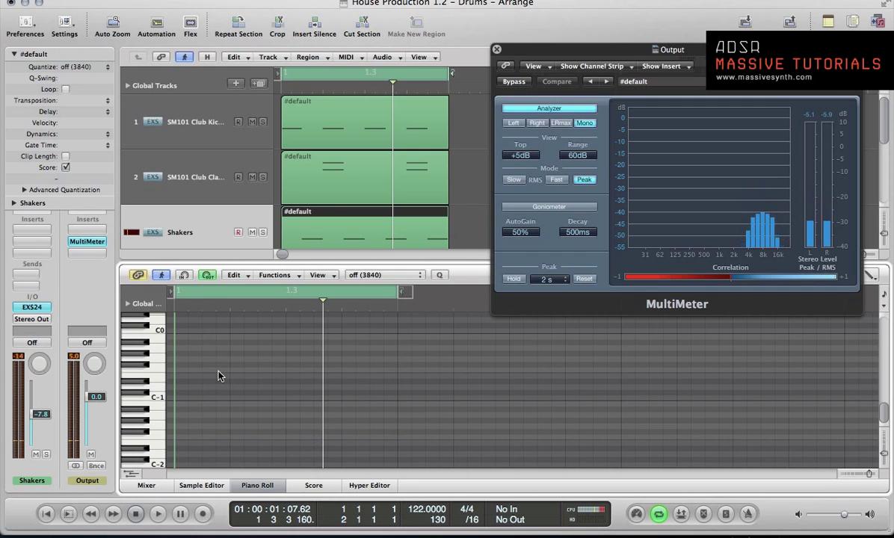
scroll(218, 375, up, 5)
key(alt+Down)
key(alt+Down)
key(alt+Down)
key(alt+Down)
key(alt+Down)
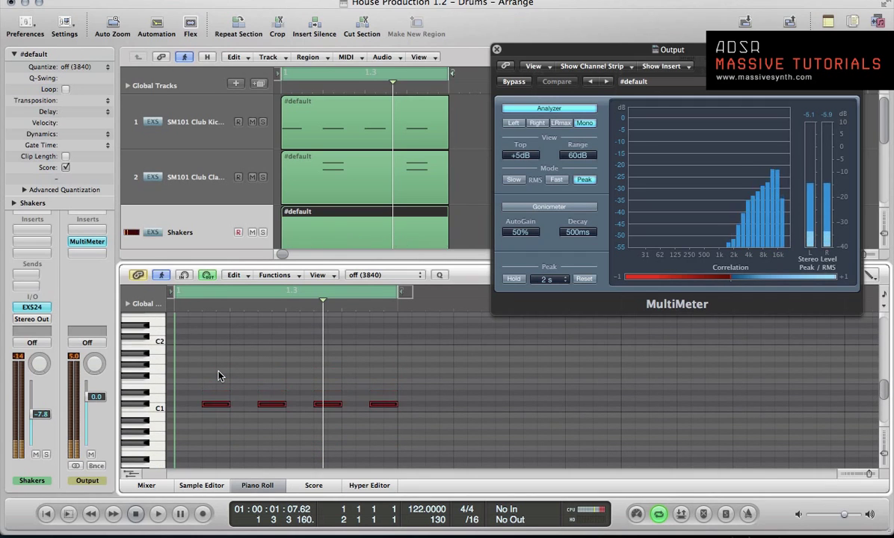
Audition higher shaker samples by raising the notes semitone by semitone to F1 while the loop plays.
key(space)
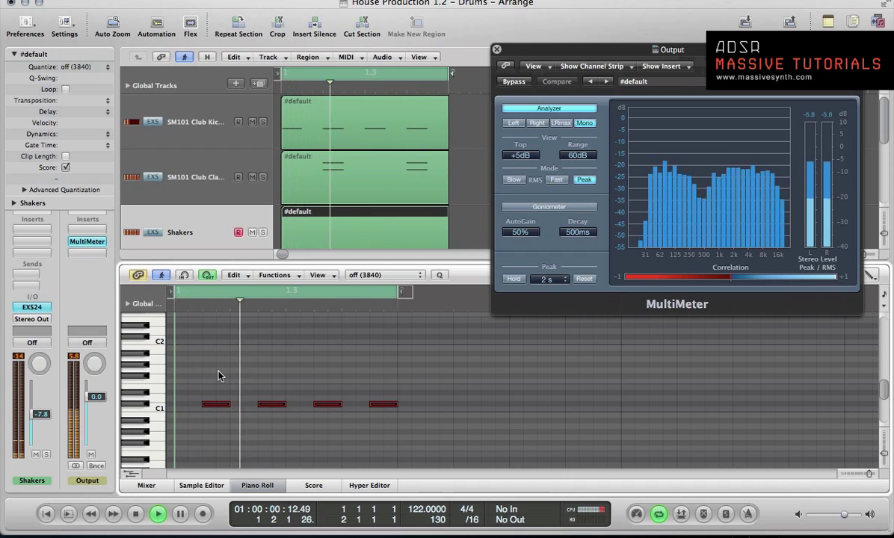
key(alt+Up)
key(alt+Up)
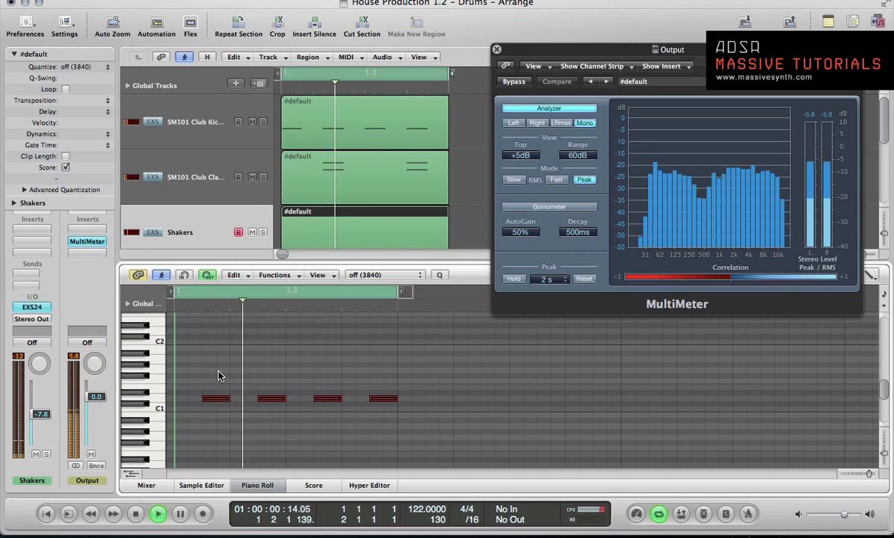
key(alt+Up)
key(alt+Up)
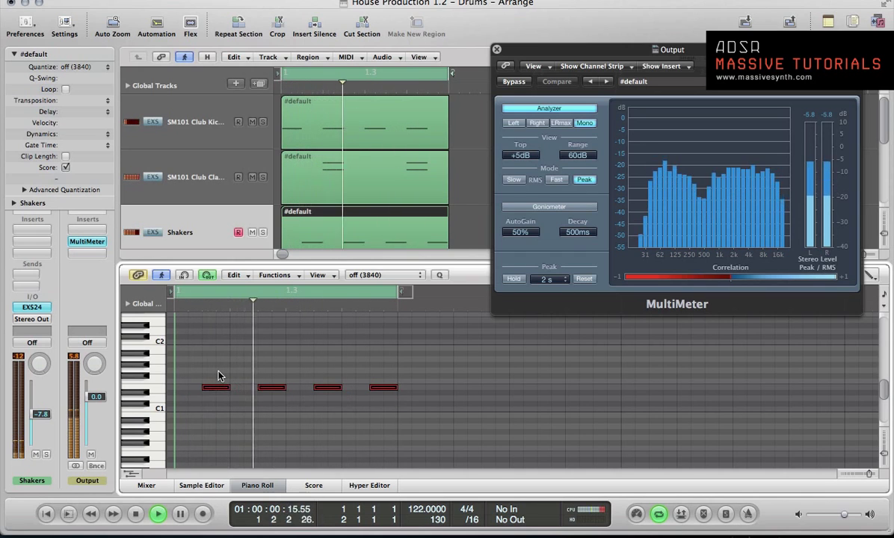
key(alt+Up)
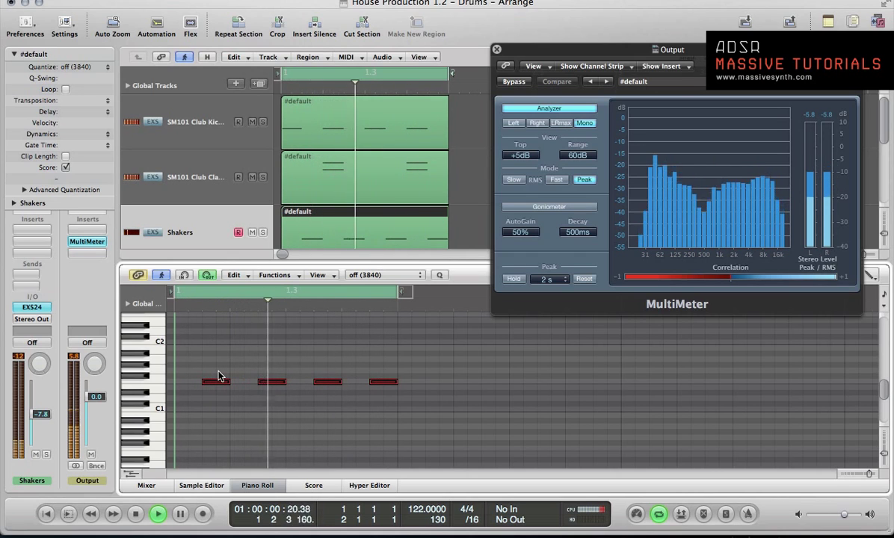
key(space)
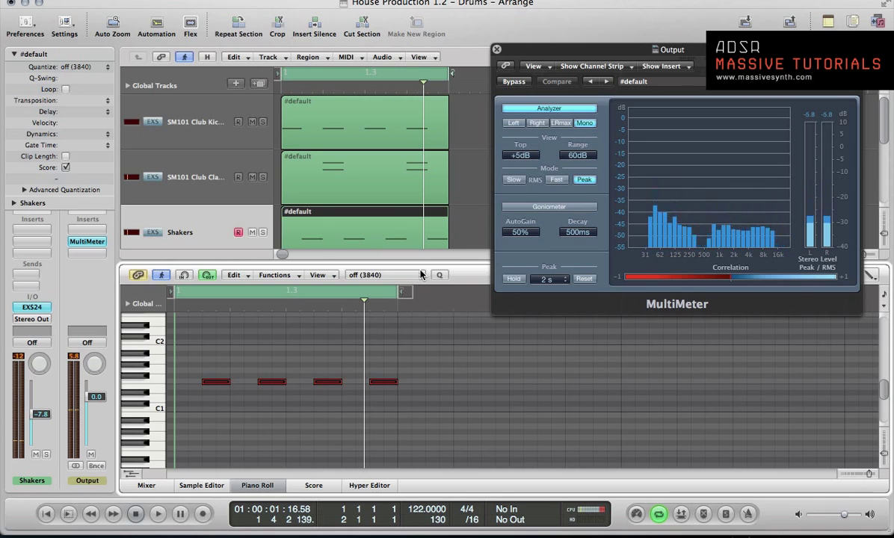
Duplicate the kick, claps and Shakers regions into bar 2 and extend the cycle range to bar 3.
key(p)
key(v)
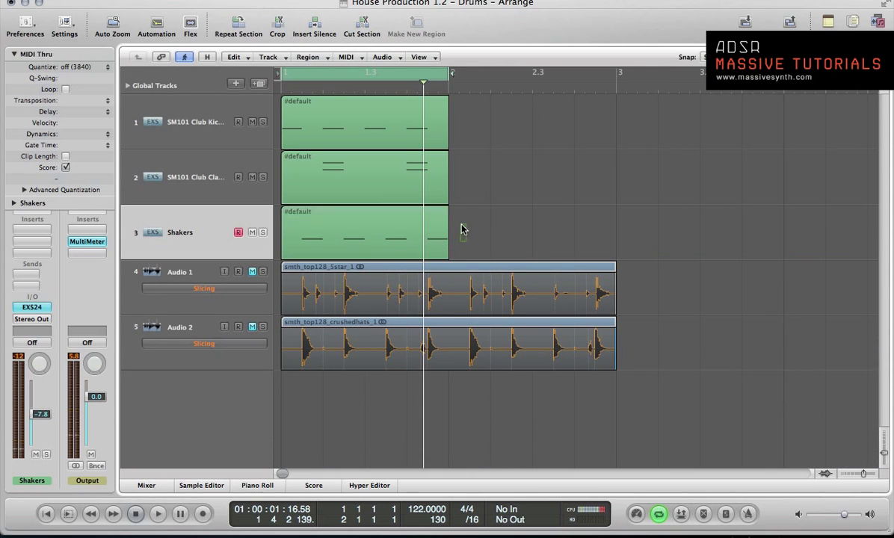
drag(460, 226, 521, 120)
drag(450, 75, 617, 73)
Glue the two regions on each of the kick, claps and Shakers tracks into one two-bar region.
click(652, 115)
drag(652, 116, 325, 119)
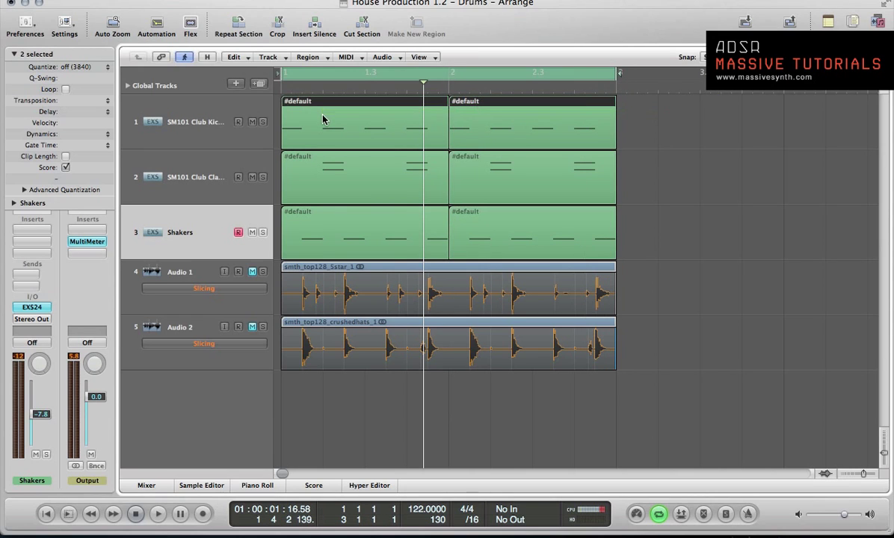
key(Escape)
key(6)
click(325, 119)
drag(634, 174, 397, 183)
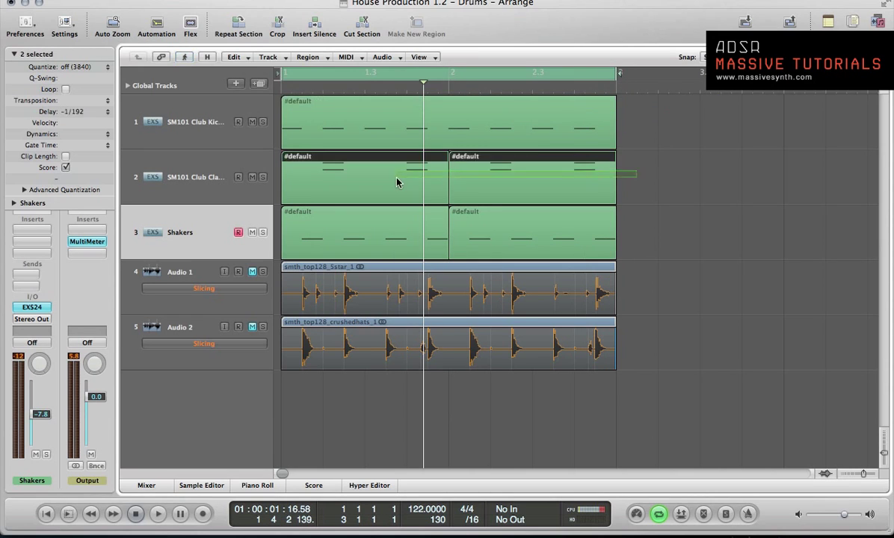
click(397, 183)
drag(637, 234, 407, 231)
click(407, 232)
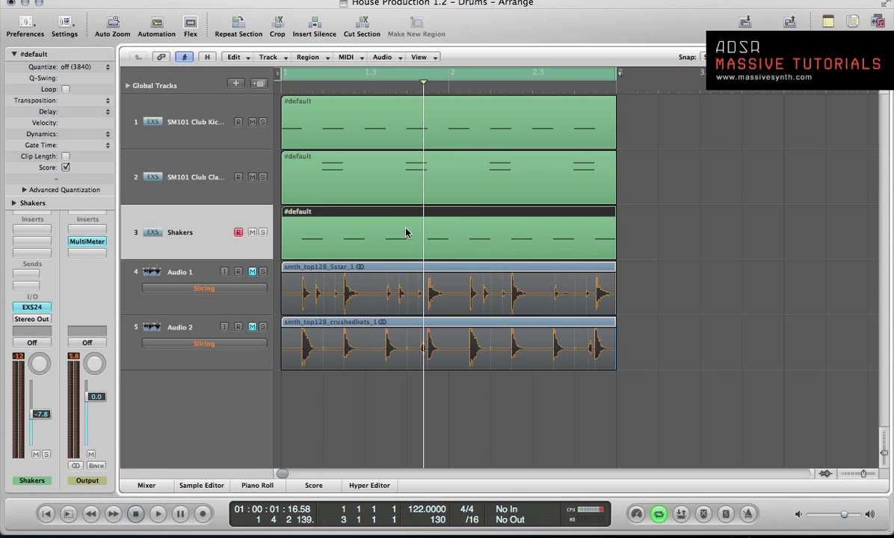
key(Escape)
key(1)
Shorten the Shakers notes on beat 4 of bar 1 and beats 3 and 4 of bar 2, adding a sixteenth-note copy after each.
double_click(370, 224)
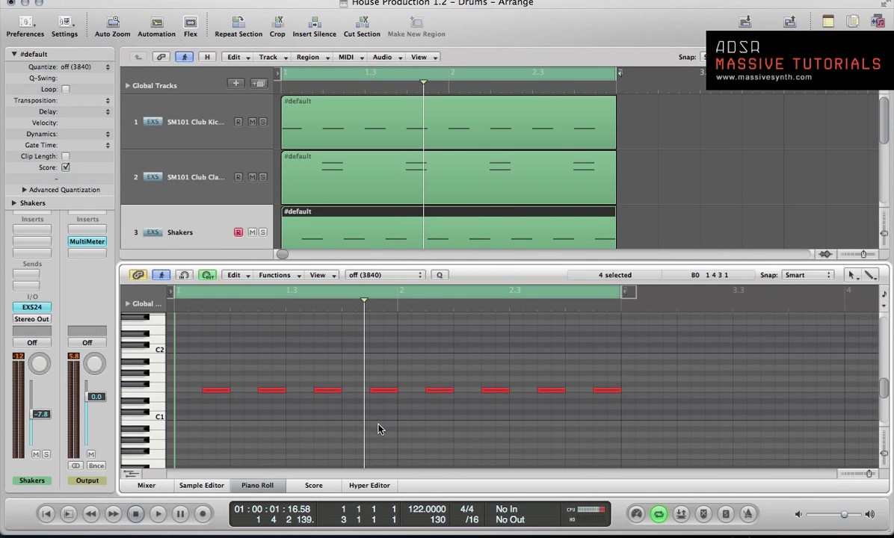
key(ctrl+Left)
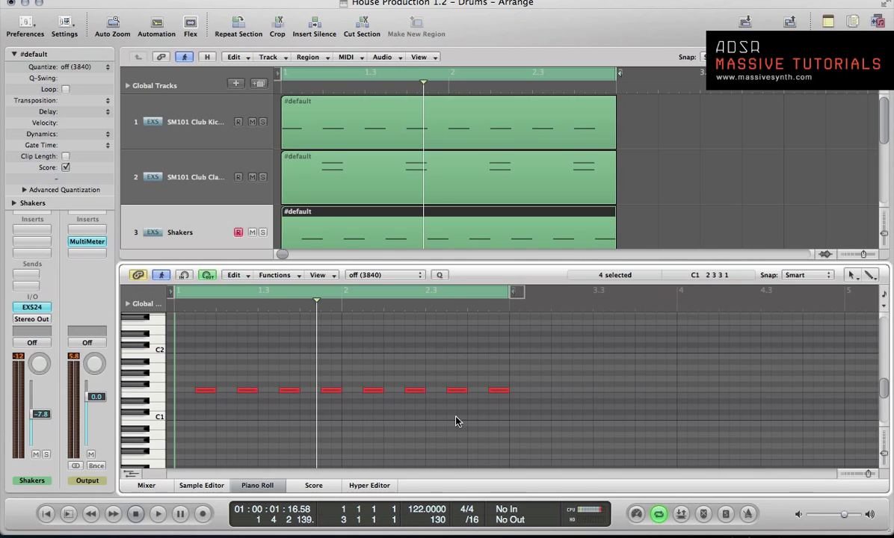
drag(338, 396, 335, 394)
drag(506, 394, 499, 394)
drag(494, 395, 462, 394)
While the loop plays, add sixteenth F1 shaker notes on either side of beat 3 in bar 2, at 2 2 4 1 and 2 3 2 1.
key(space)
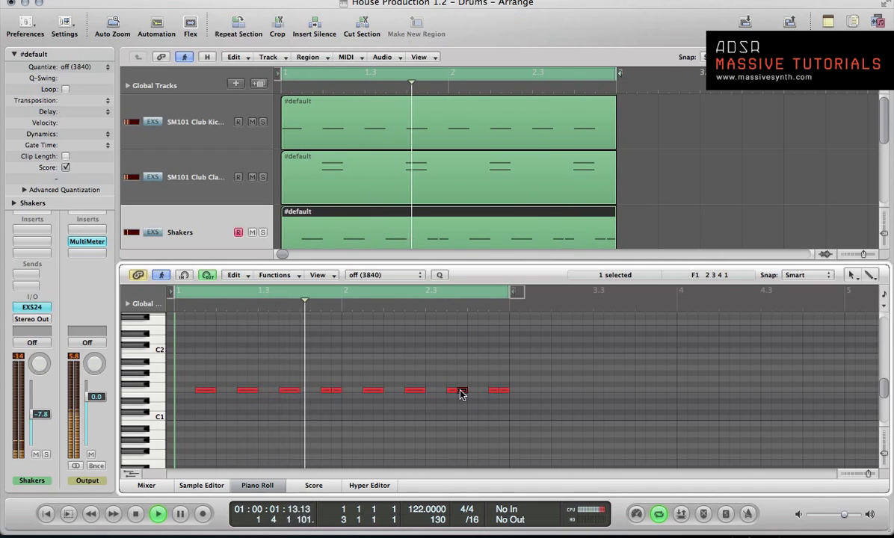
drag(457, 395, 440, 391)
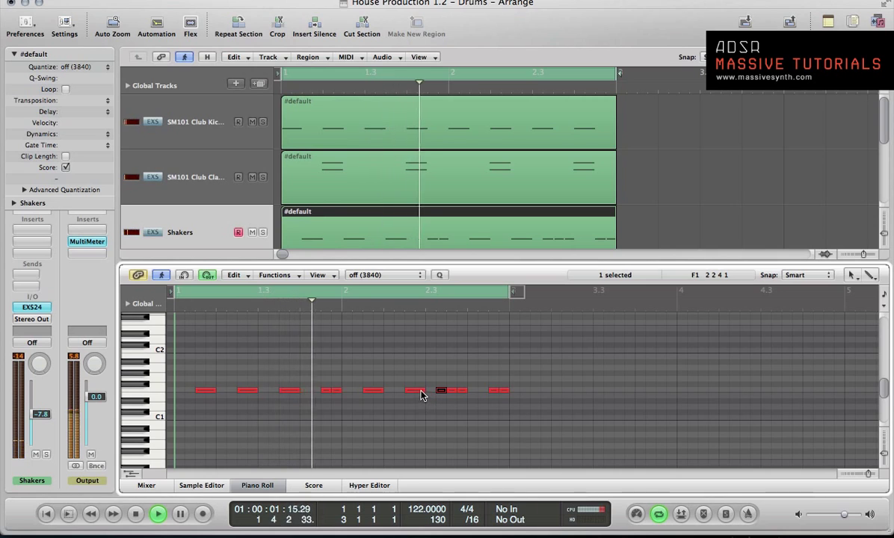
drag(423, 393, 420, 390)
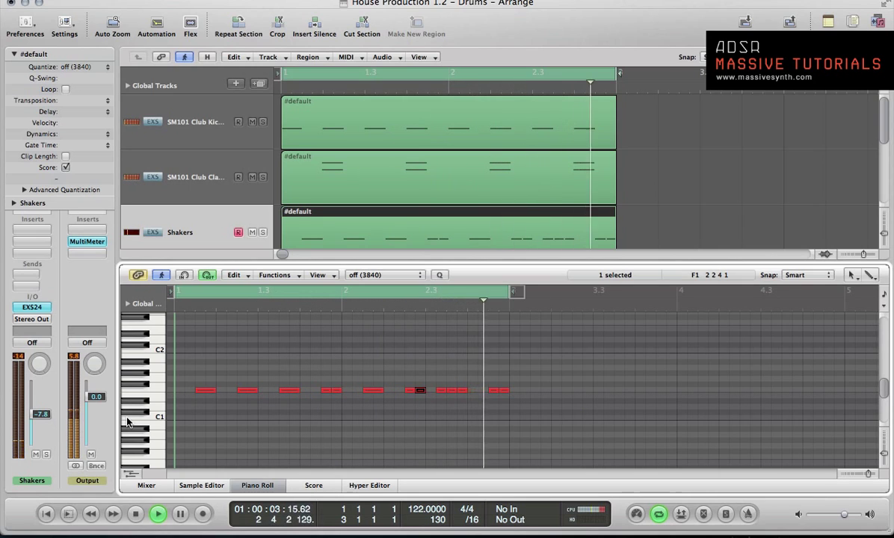
Show the velocity lane beneath the Shakers notes and enlarge it.
click(131, 475)
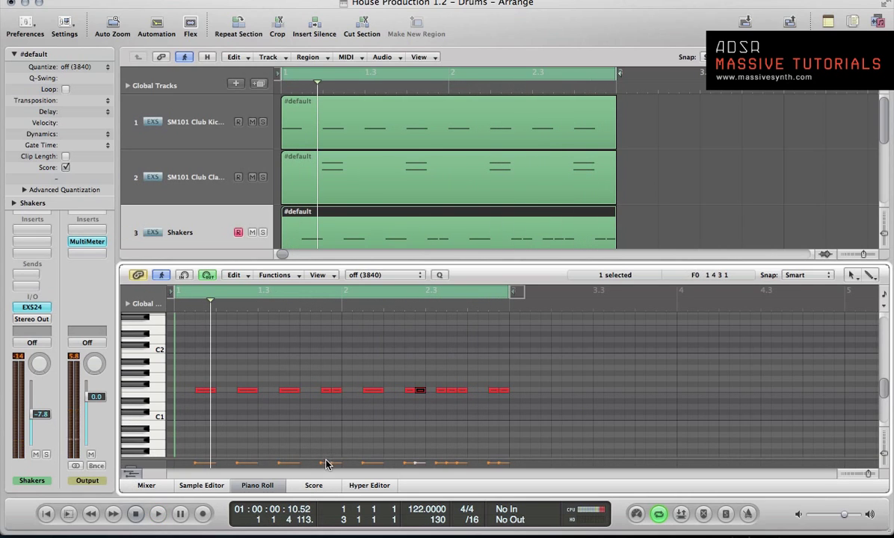
drag(327, 461, 323, 421)
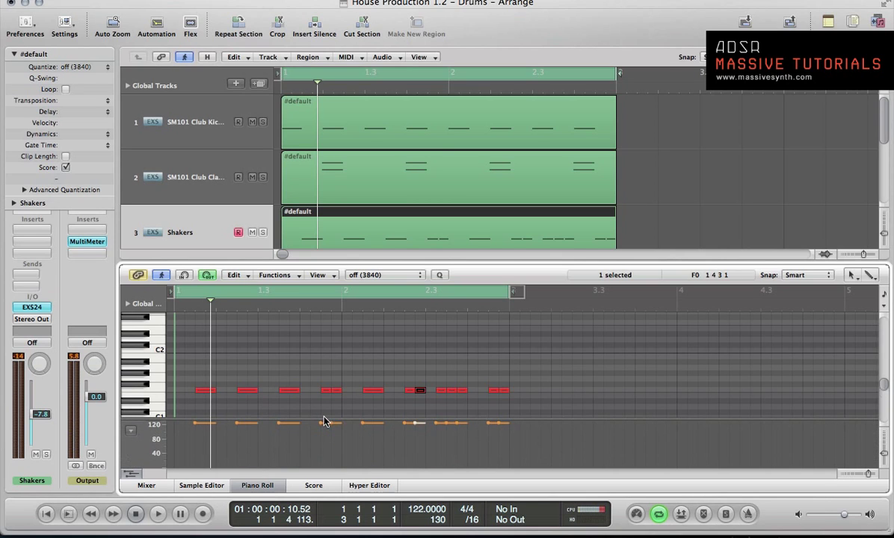
click(310, 342)
Lower the velocities of most sixteenth shaker notes to varied levels between about 70 and 115 while the loop plays.
key(space)
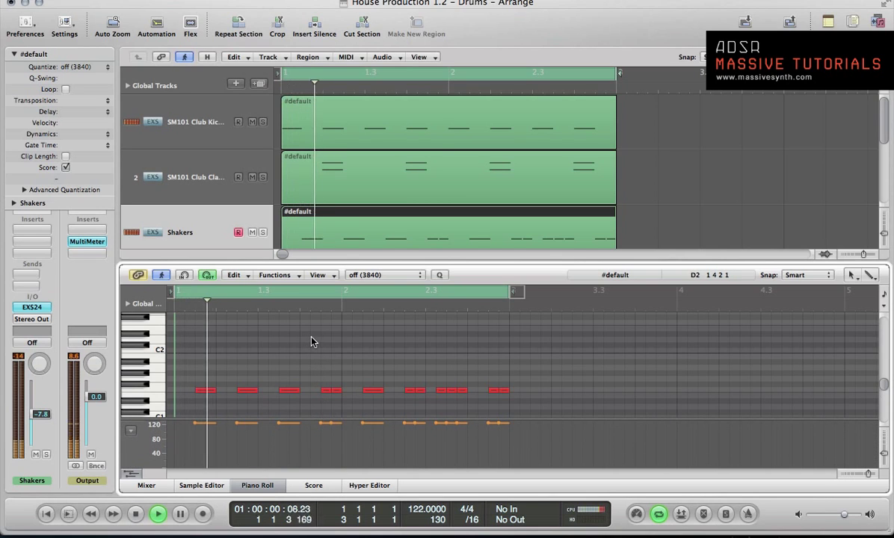
mouse_move(318, 424)
mouse_down()
mouse_move(323, 447)
mouse_move(333, 429)
mouse_move(335, 438)
mouse_up()
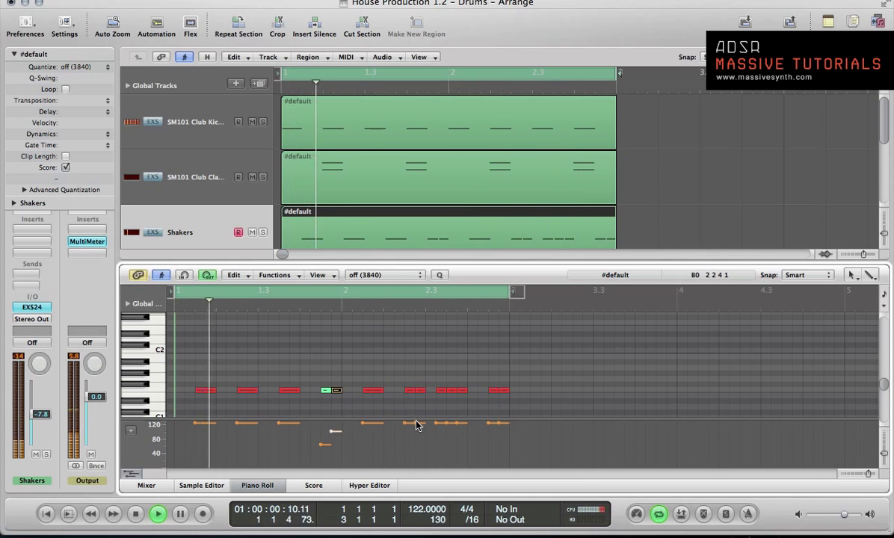
mouse_move(415, 424)
mouse_down()
mouse_move(416, 444)
mouse_move(437, 431)
mouse_move(461, 447)
mouse_move(499, 424)
mouse_move(487, 447)
mouse_up()
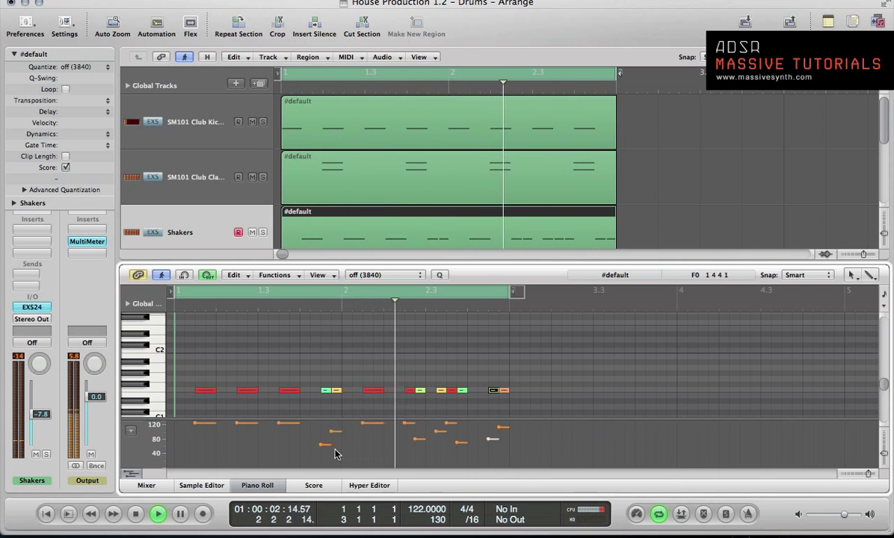
drag(321, 445, 319, 444)
key(space)
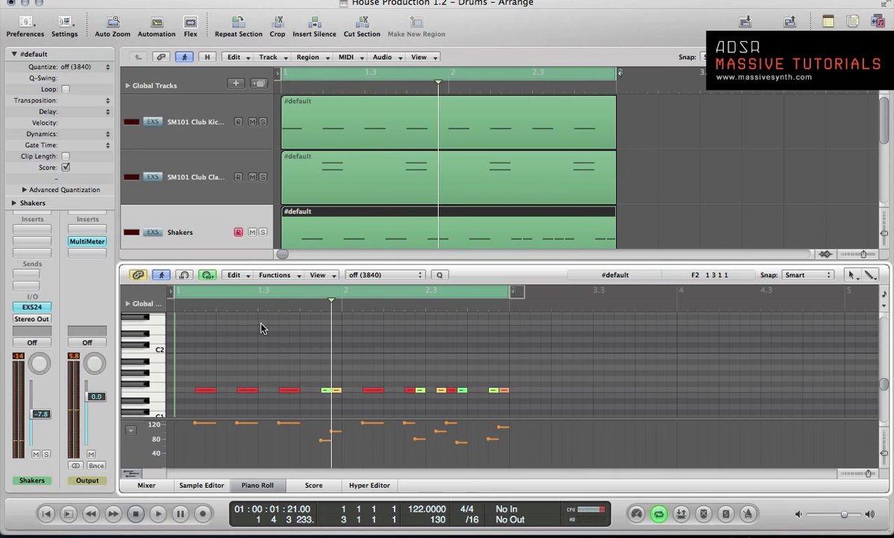
key(p)
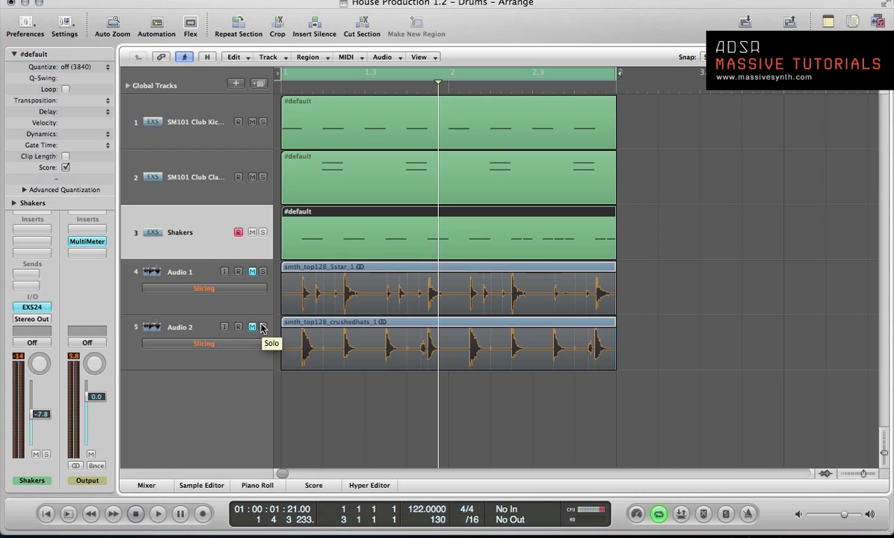
Examine the quantize grid and swing options available for the Shakers notes in the Piano Roll.
key(p)
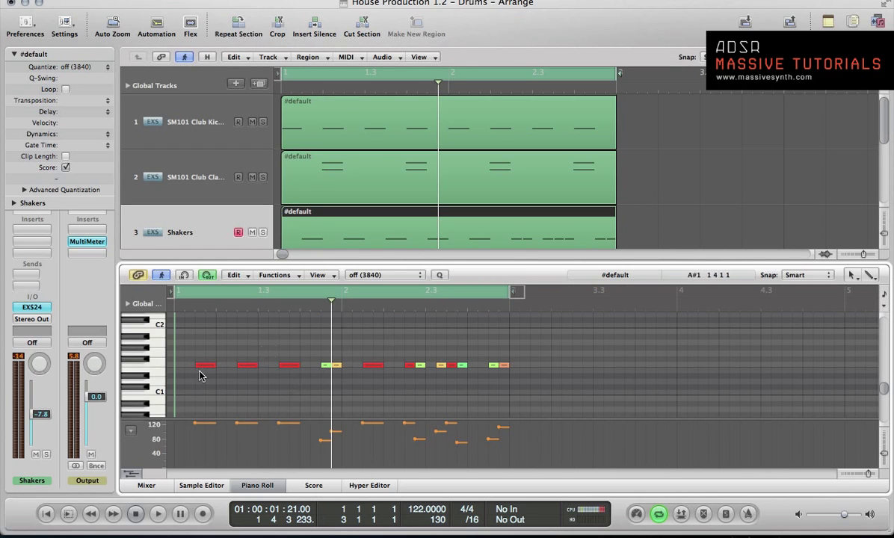
click(379, 276)
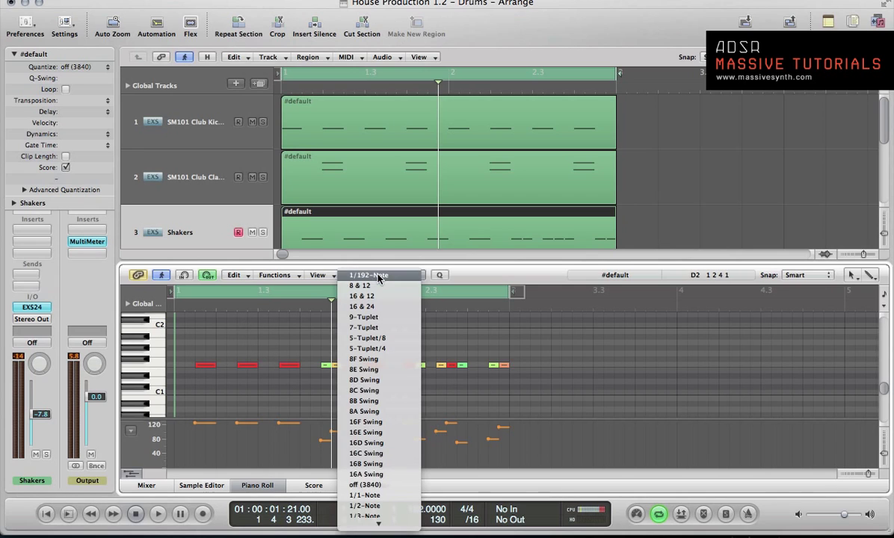
click(302, 334)
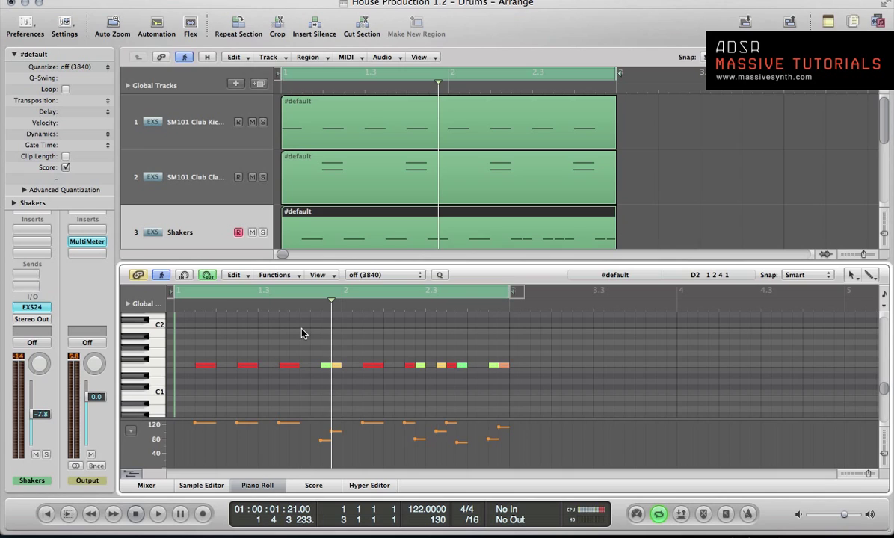
key(p)
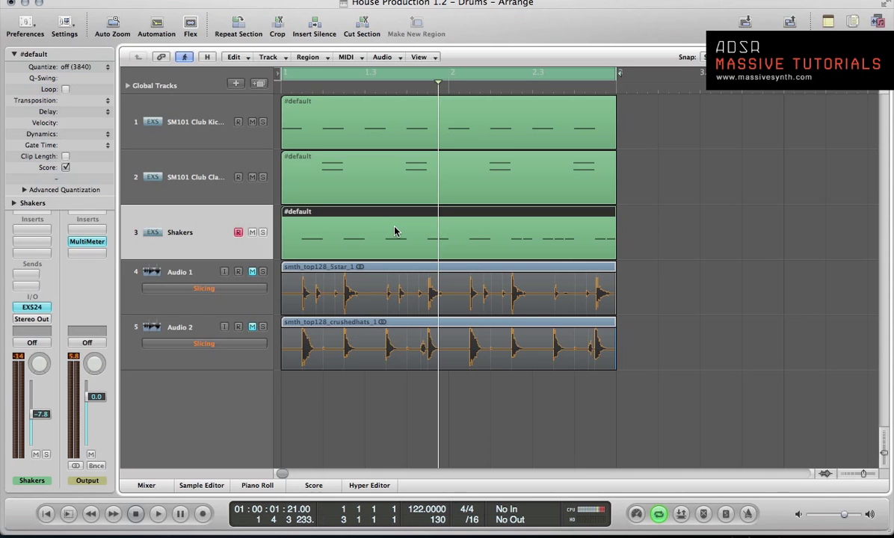
Browse to the Moogey Techno Vibe project folder and show the importable tracks of Moogey Techno Vibe 5 Nu Percs.
key(b)
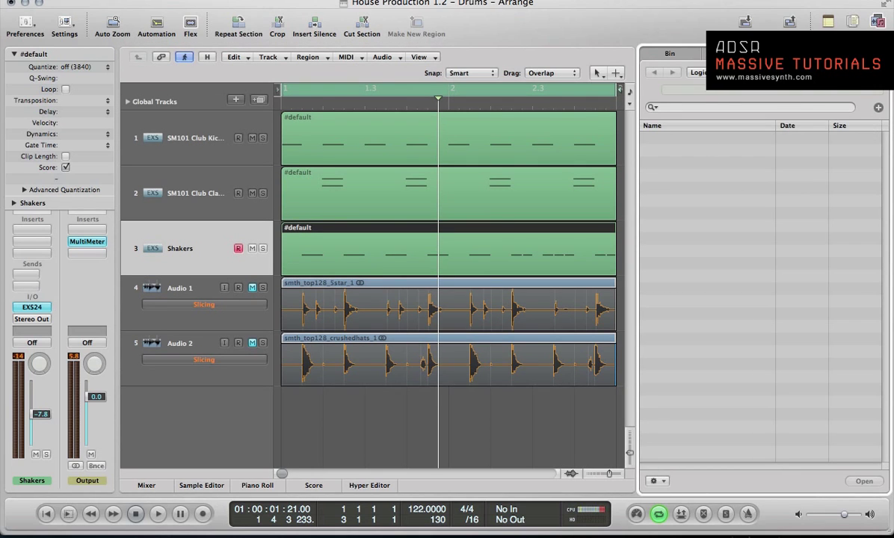
click(699, 72)
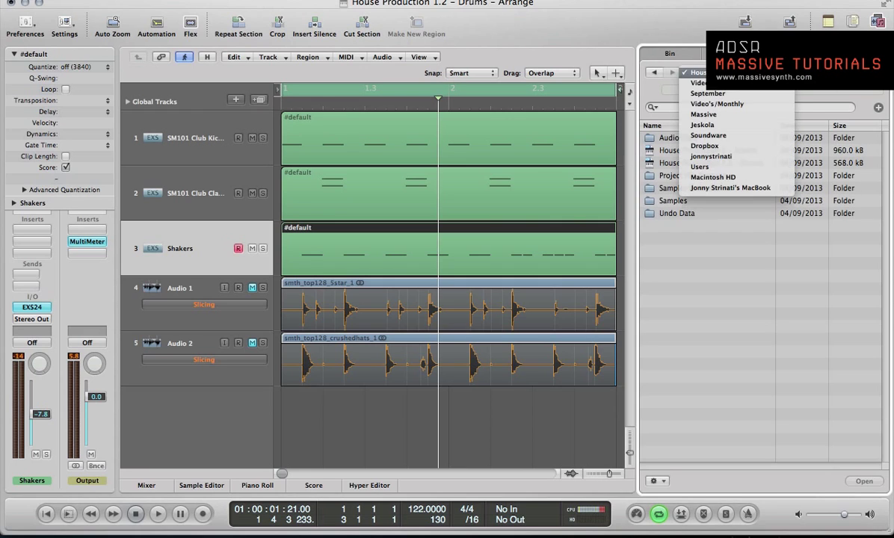
click(707, 145)
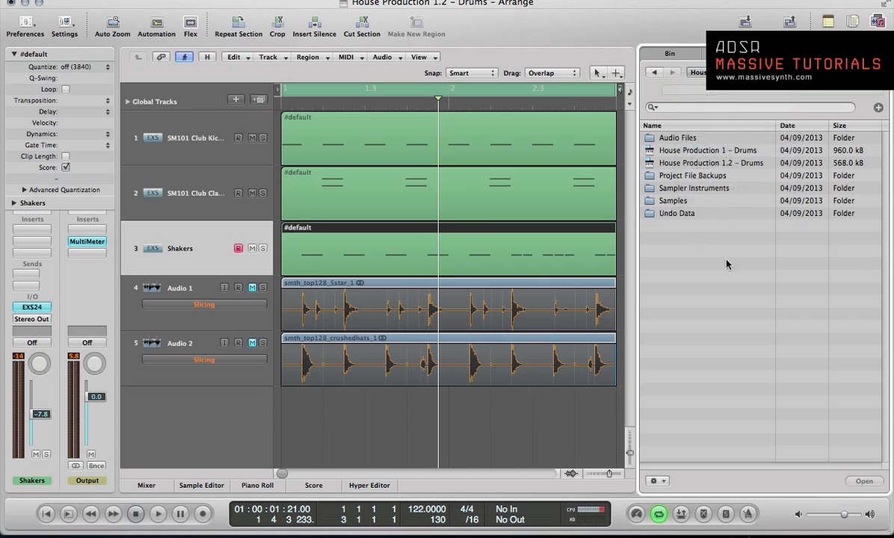
double_click(679, 177)
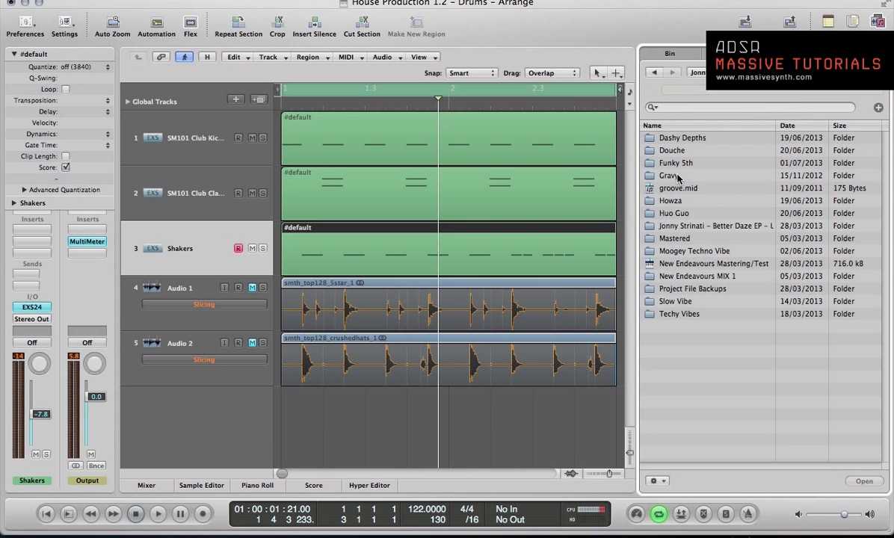
double_click(680, 253)
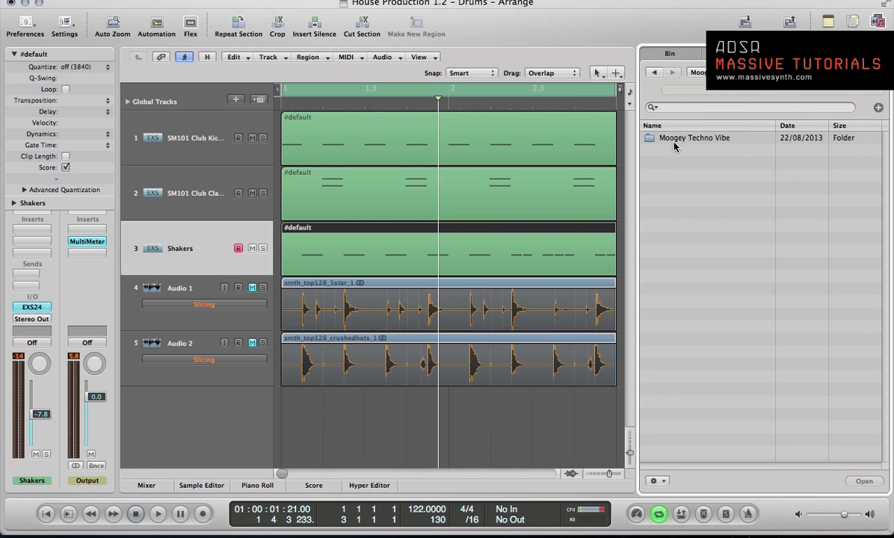
double_click(675, 139)
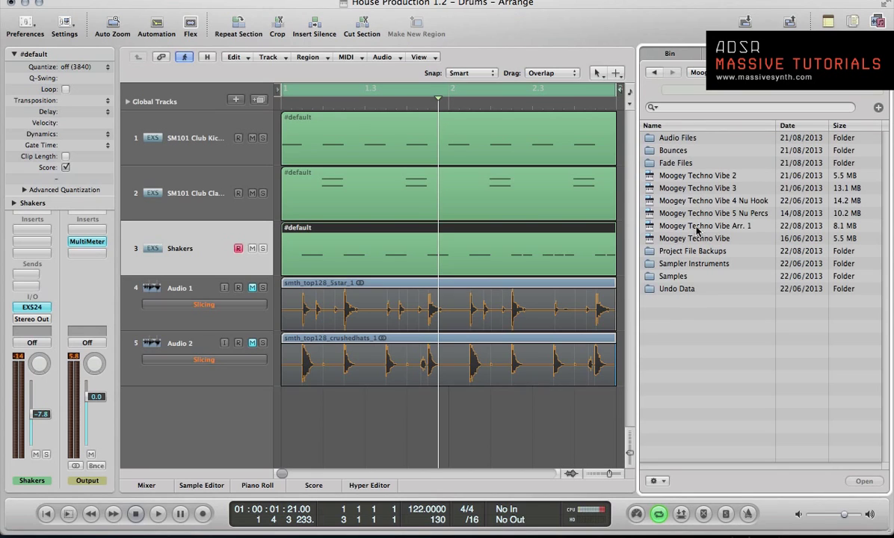
click(677, 215)
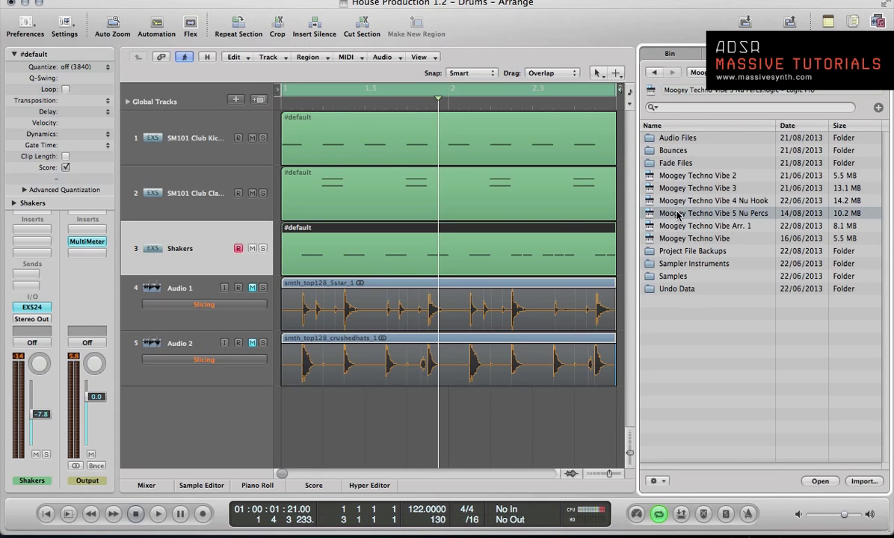
click(859, 484)
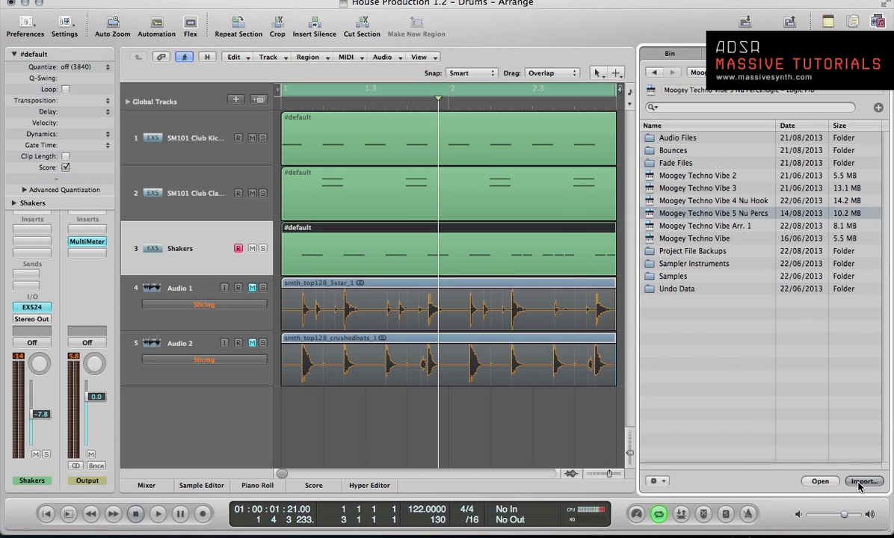
Add the Bass track's content from Moogey Techno Vibe 5 Nu Percs to the current arrangement.
scroll(738, 355, down, 3)
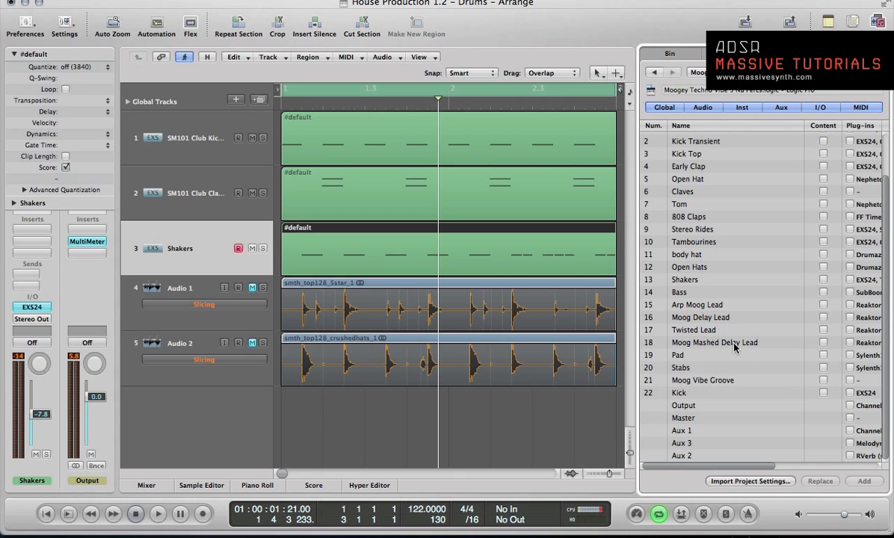
scroll(734, 346, right, 3)
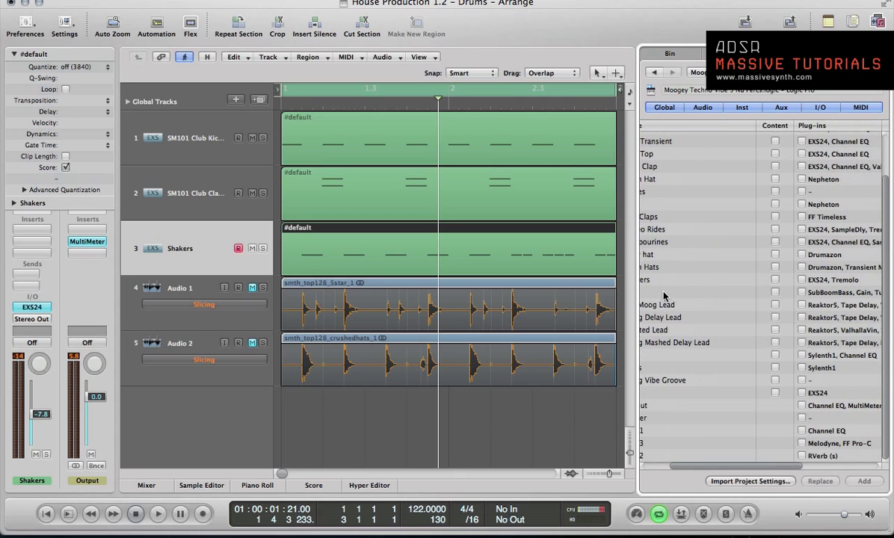
scroll(658, 296, left, 3)
scroll(823, 311, right, 4)
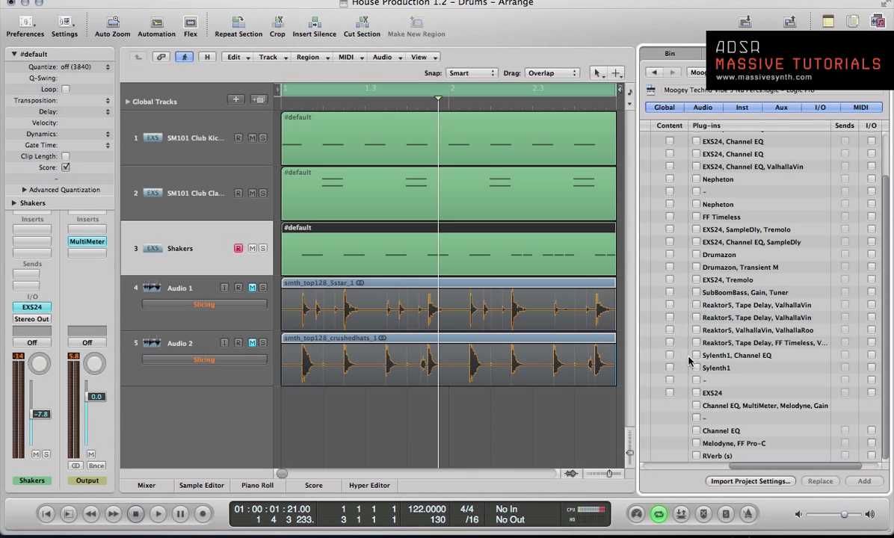
scroll(689, 361, left, 5)
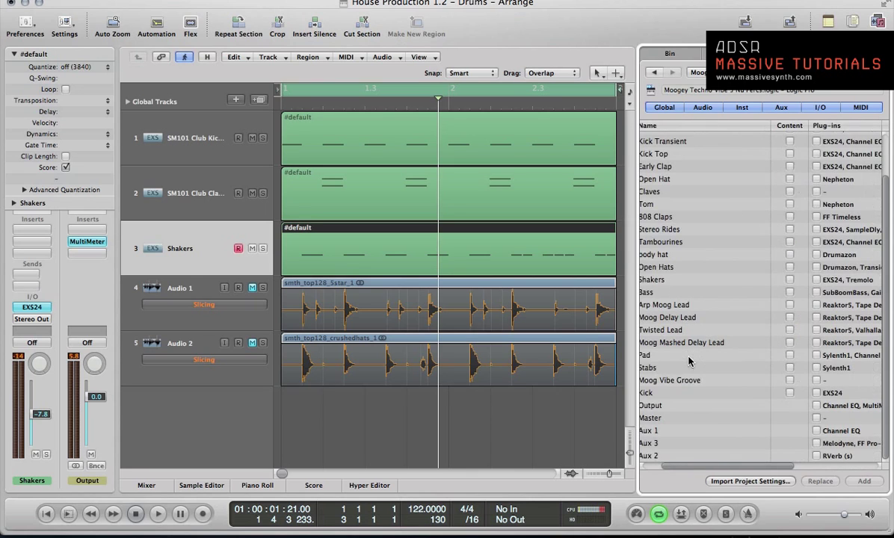
click(790, 292)
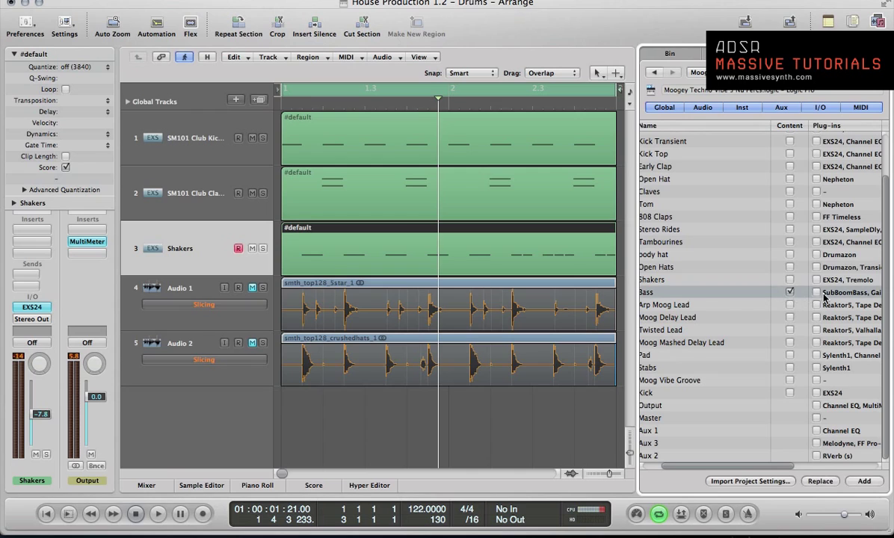
click(861, 482)
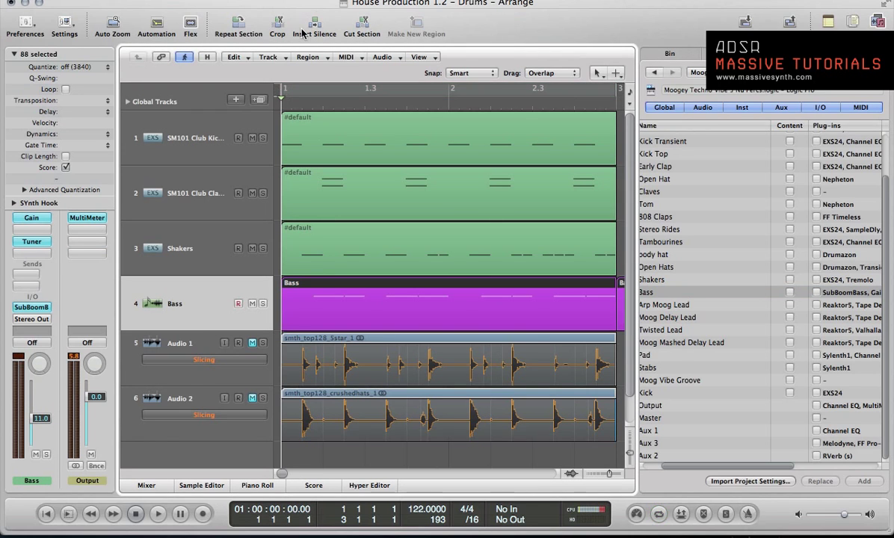
Play the two-bar cycle with the imported Bass, and undo the silence inserted across the cycle range.
key(c)
key(space)
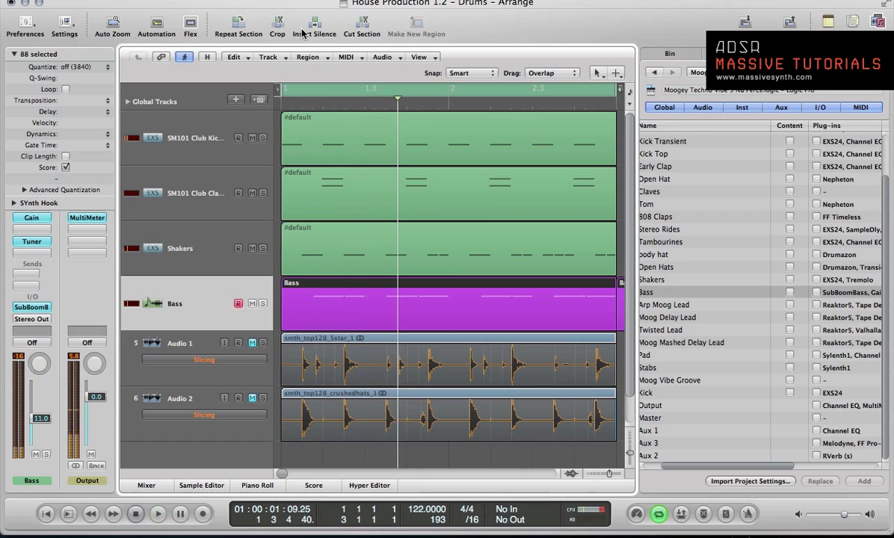
click(303, 32)
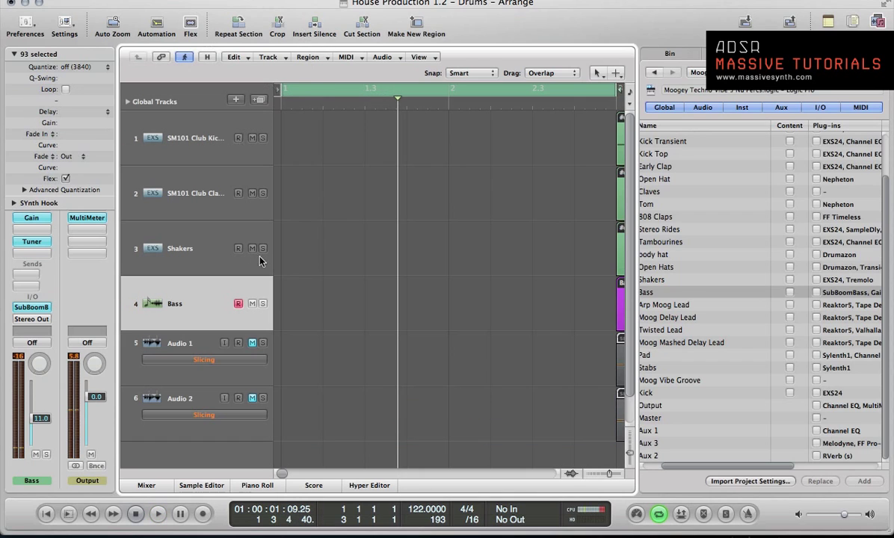
click(480, 245)
key(super+z)
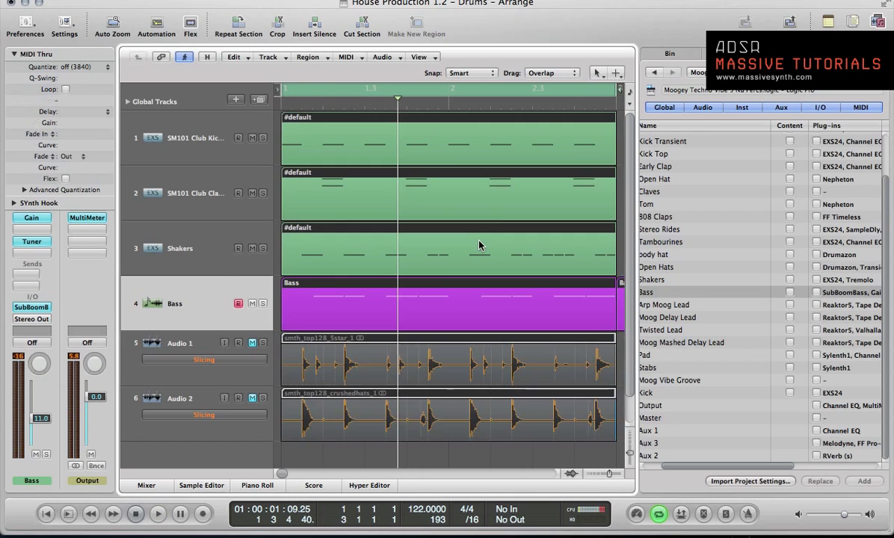
Delete the imported Bass track together with its regions.
click(190, 310)
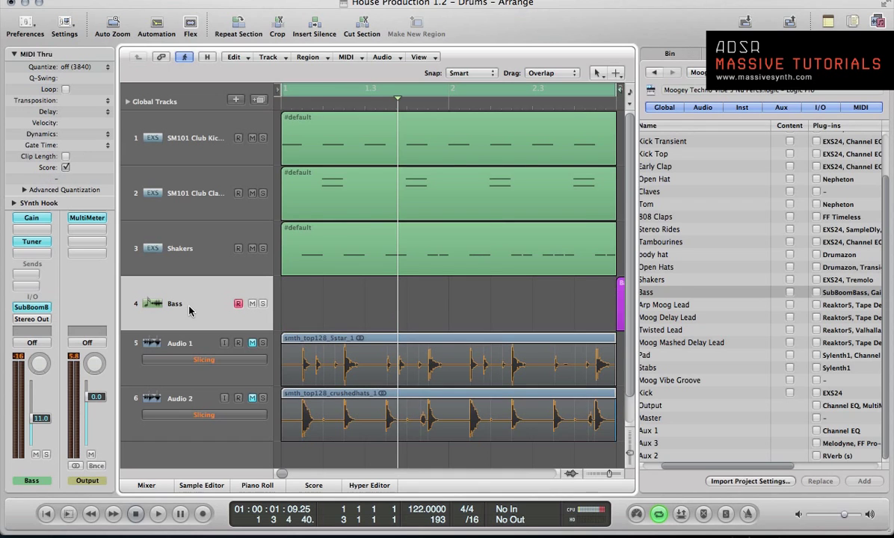
key(super+BackSpace)
key(Return)
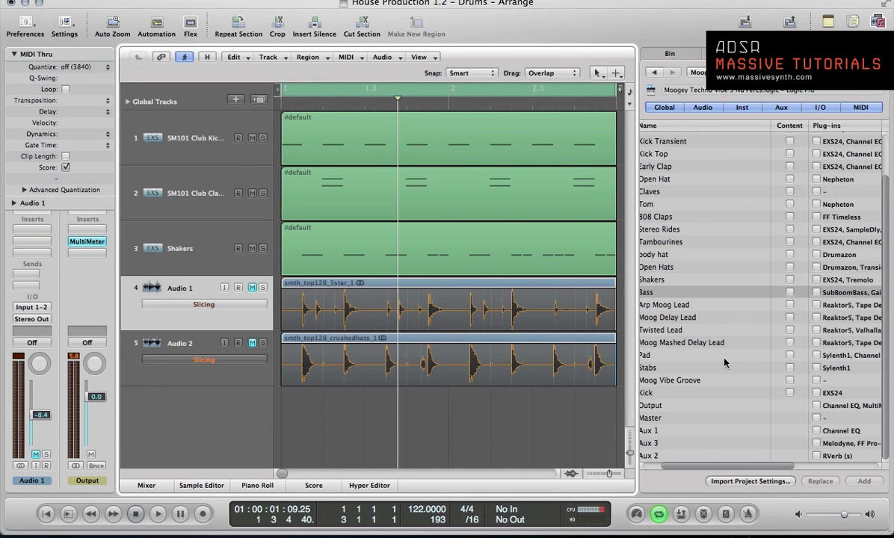
Add the content of track 21, Moog Vibe Groove, from the other project to the current arrangement.
scroll(707, 383, left, 5)
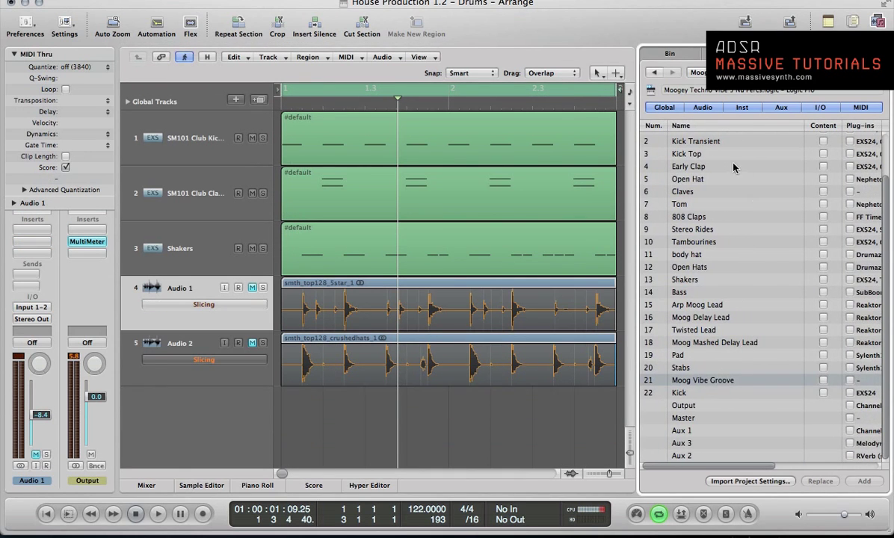
scroll(774, 388, right, 5)
scroll(782, 386, left, 5)
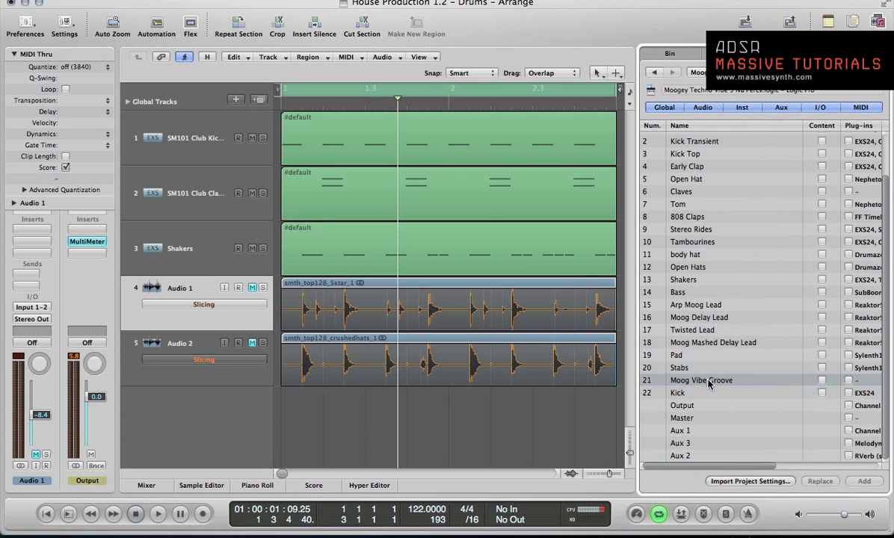
click(821, 380)
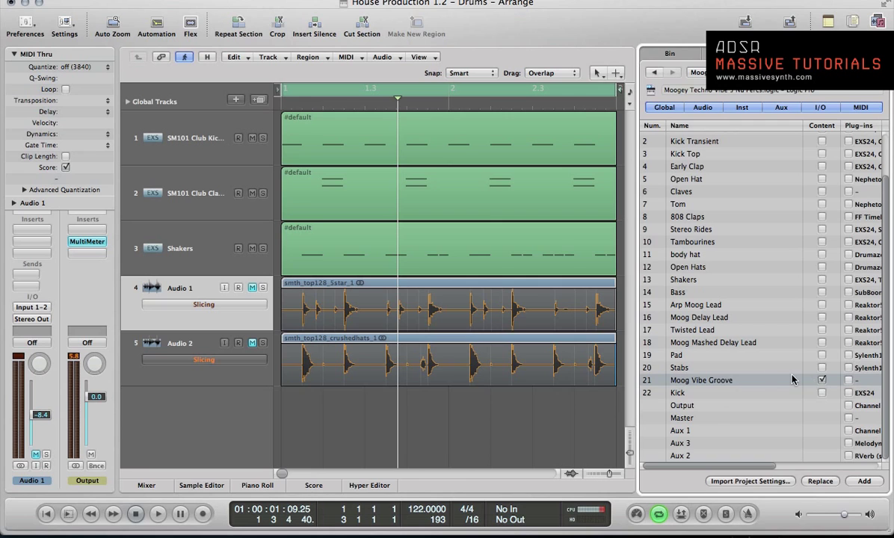
scroll(793, 380, right, 5)
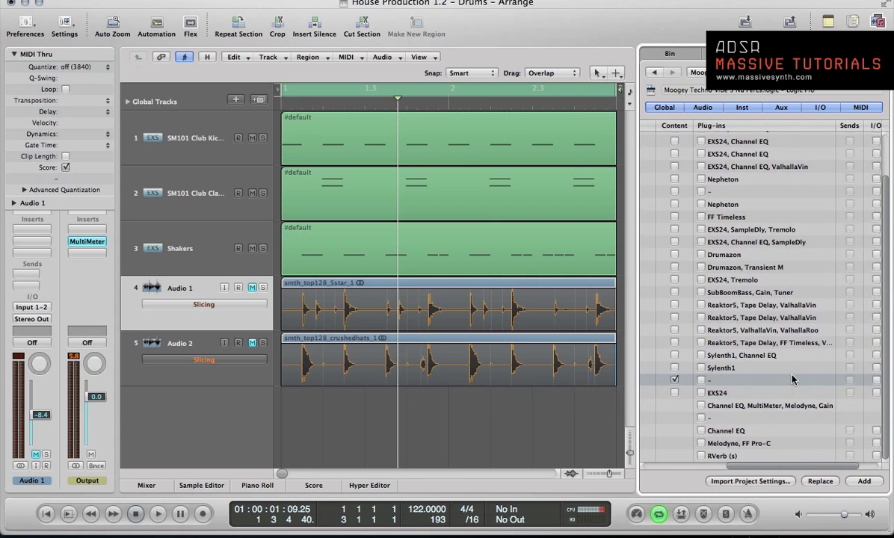
scroll(792, 380, left, 5)
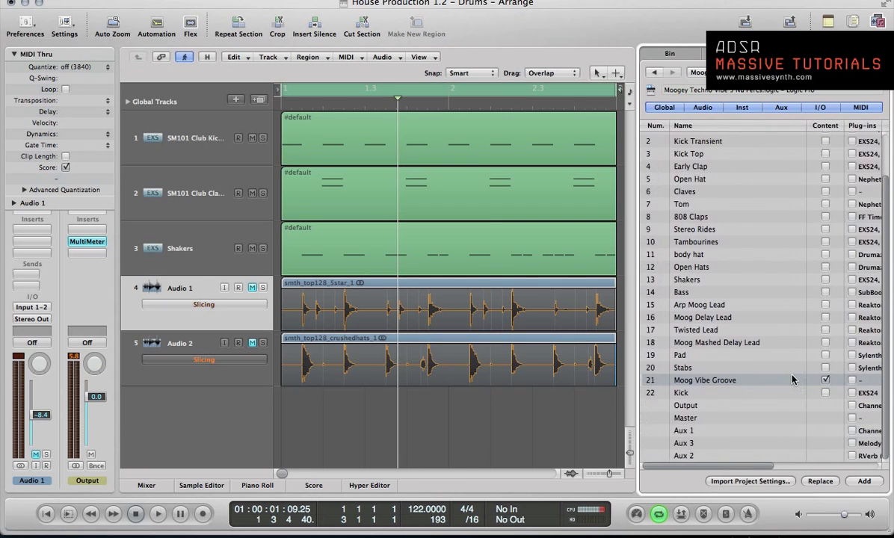
click(860, 482)
click(157, 341)
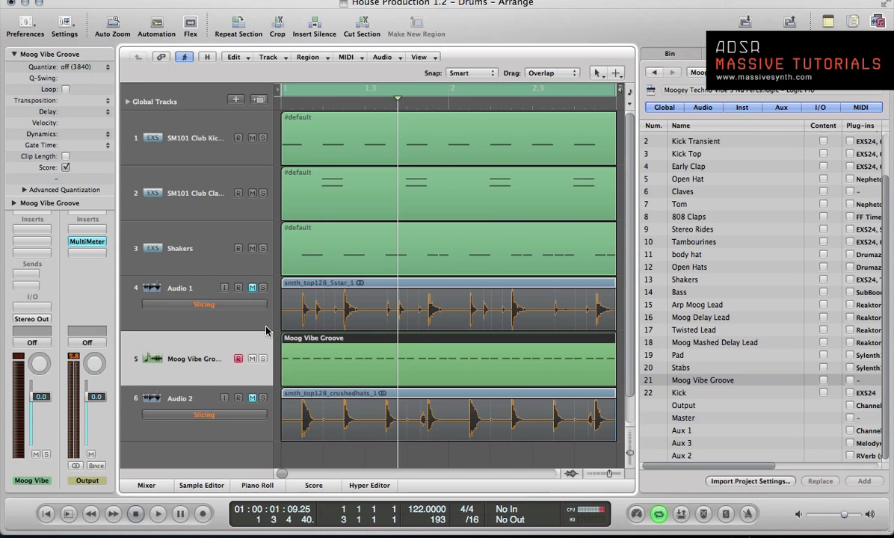
Open the Moog Vibe Groove notes in the Piano Roll and examine their timing against the grid around 1 4 1 1.
key(b)
key(p)
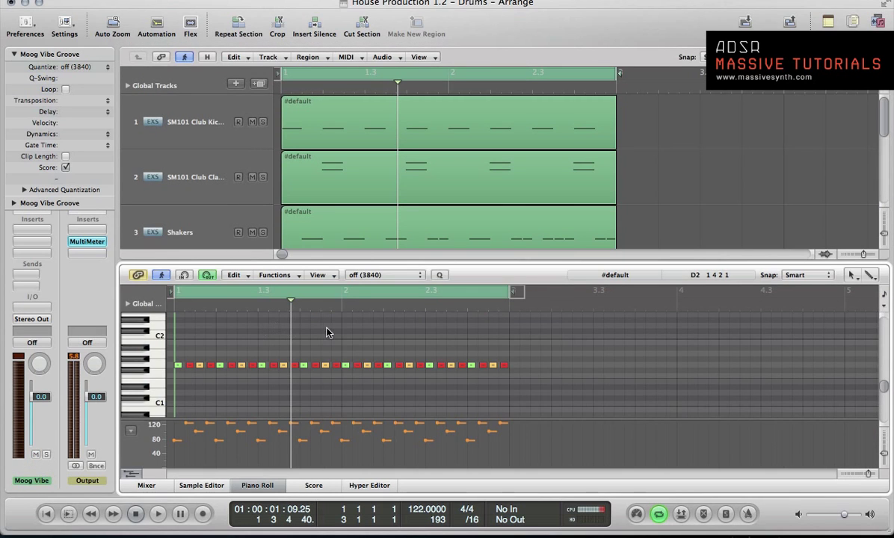
drag(293, 303, 298, 321)
key(super+Right)
key(super+Right)
key(super+Right)
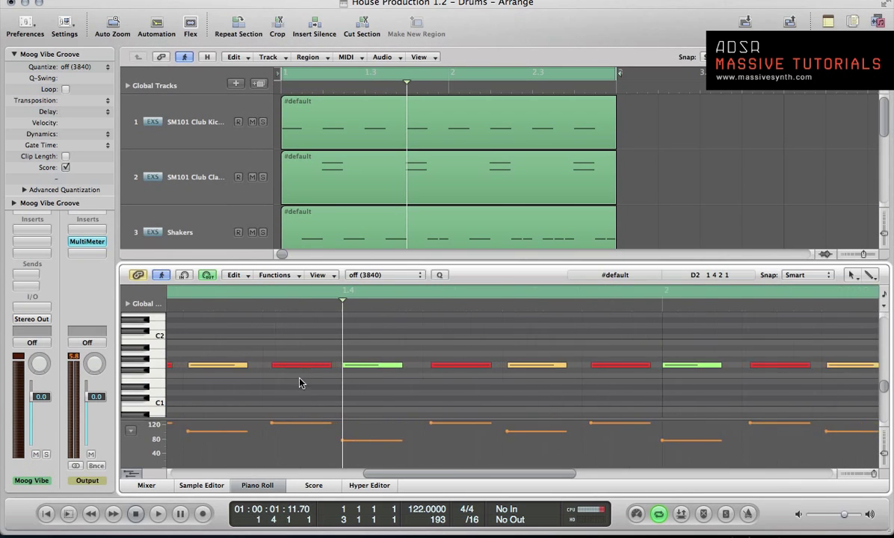
key(super+Left)
key(super+Left)
key(super+Left)
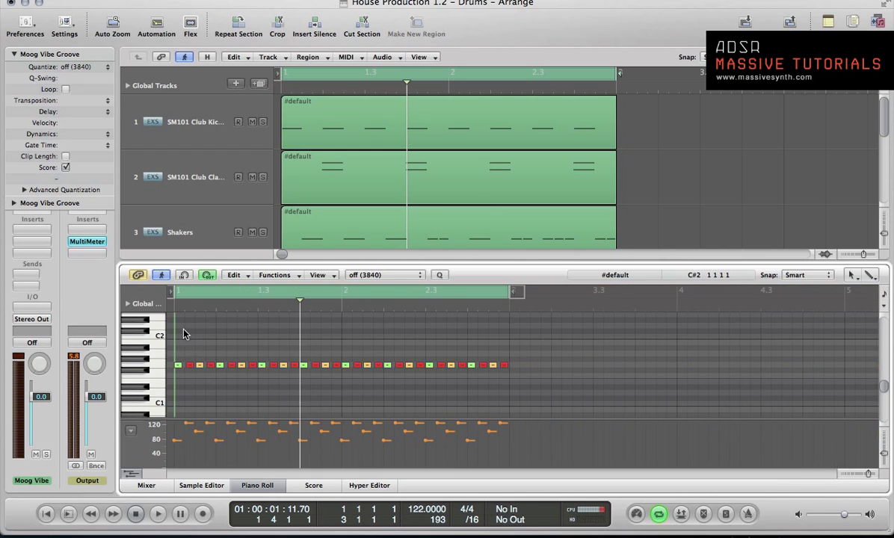
Examine how the Moog Vibe Groove notes sit against the grid from bar 1 to around 1 2 1 1.
key(Return)
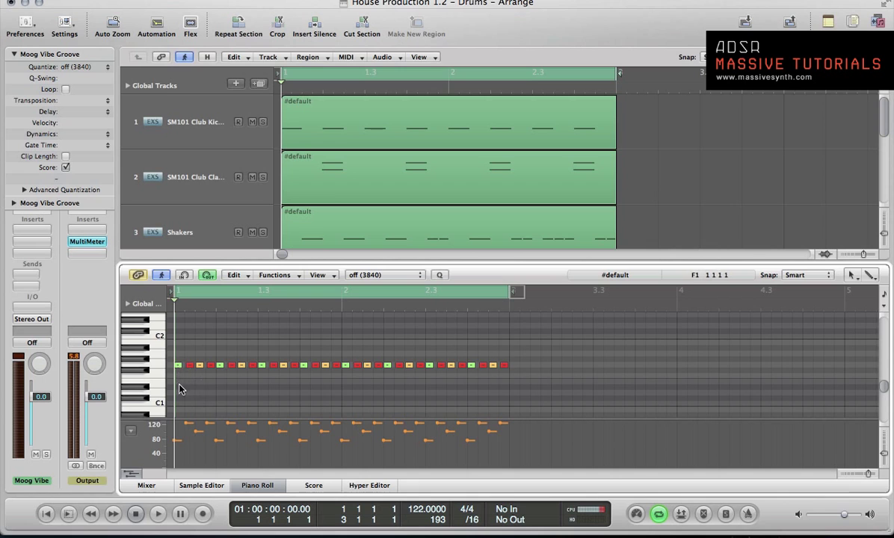
key(space)
key(super+Right)
key(super+Right)
key(super+Right)
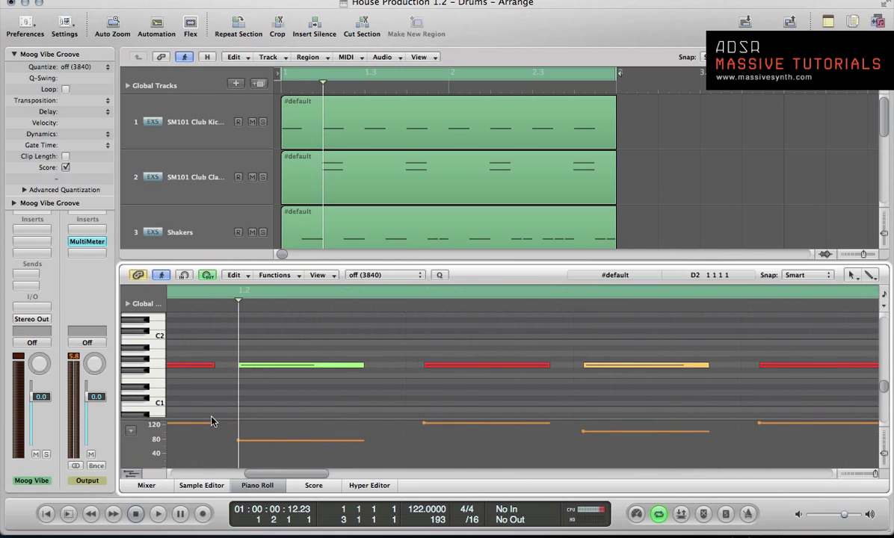
key(super+Left)
key(super+Left)
key(super+Left)
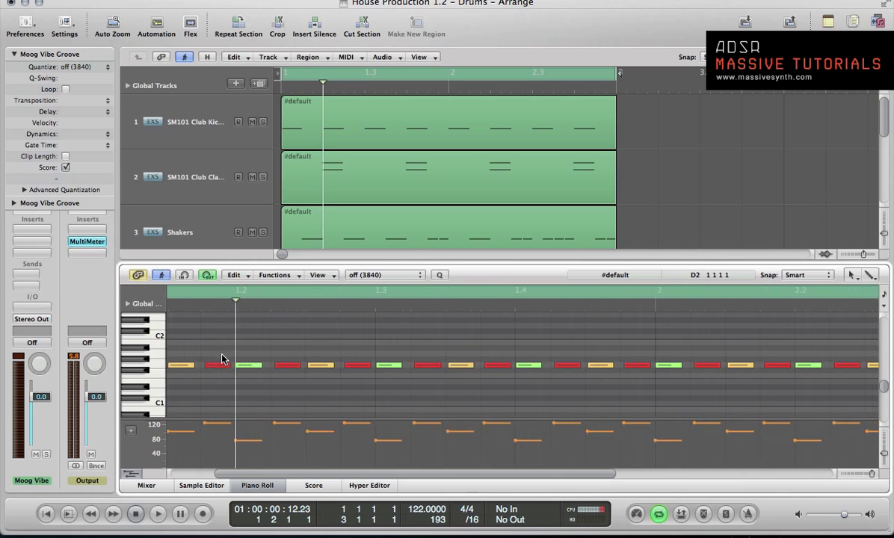
Examine up close how the Moog Vibe Groove notes sit against the grid between beats 1.2 and 1.3, and close the Piano Roll.
key(super+Right)
key(super+Right)
key(super+Right)
key(super+Left)
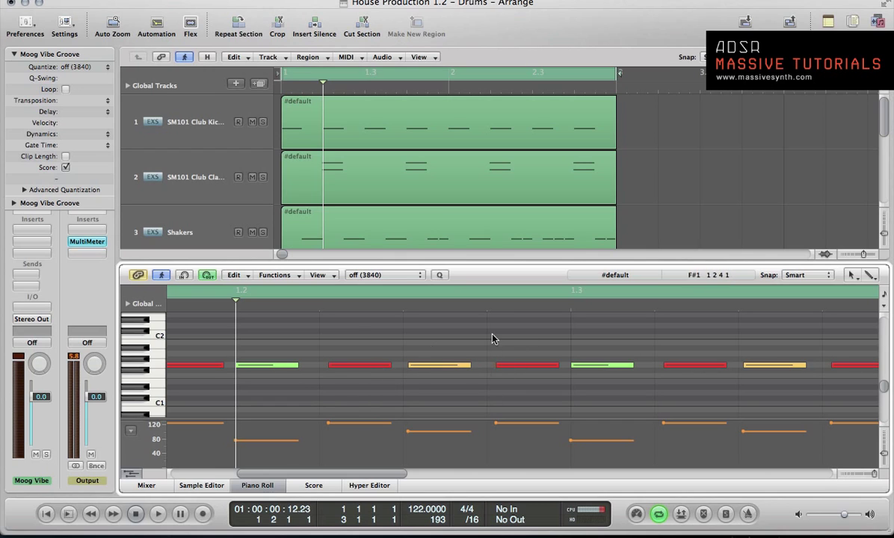
key(p)
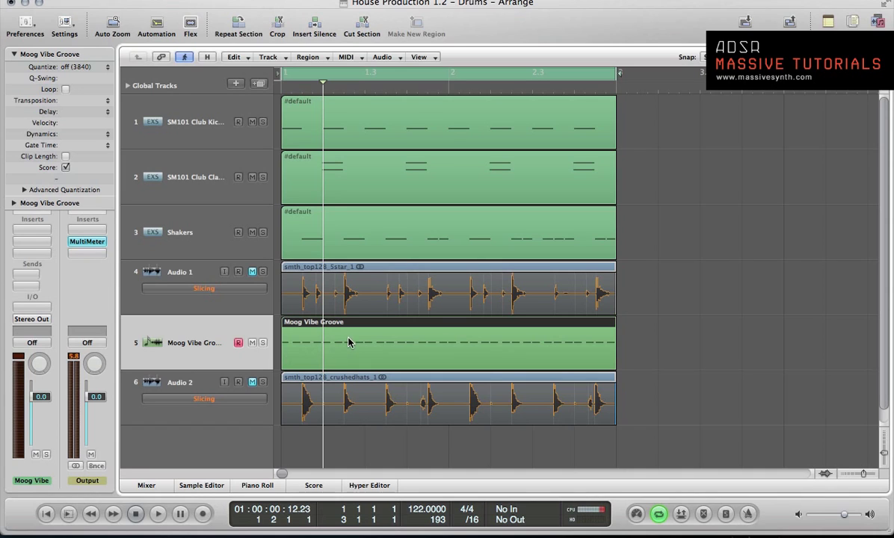
Return the playhead to the start and rename the Moog Vibe Groove region as "housey groove".
key(Return)
key(Escape)
click(311, 325)
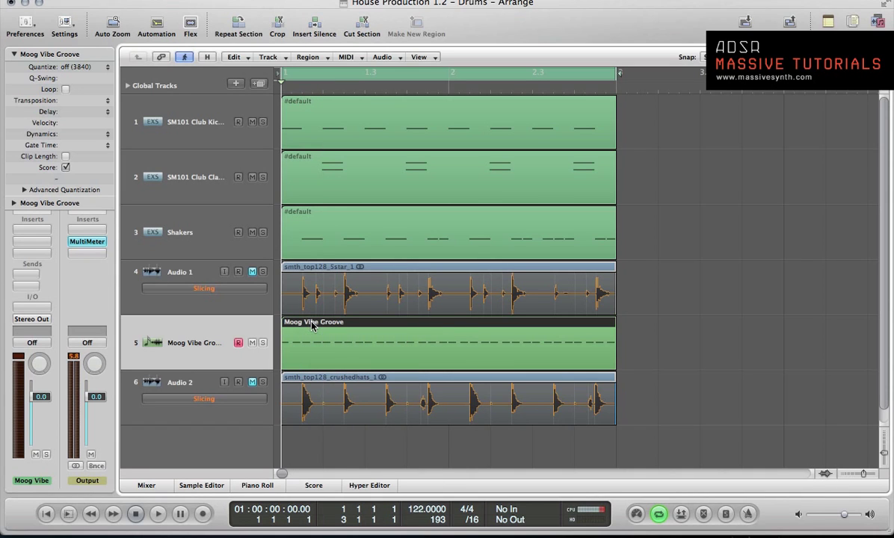
click(312, 325)
text(housey)
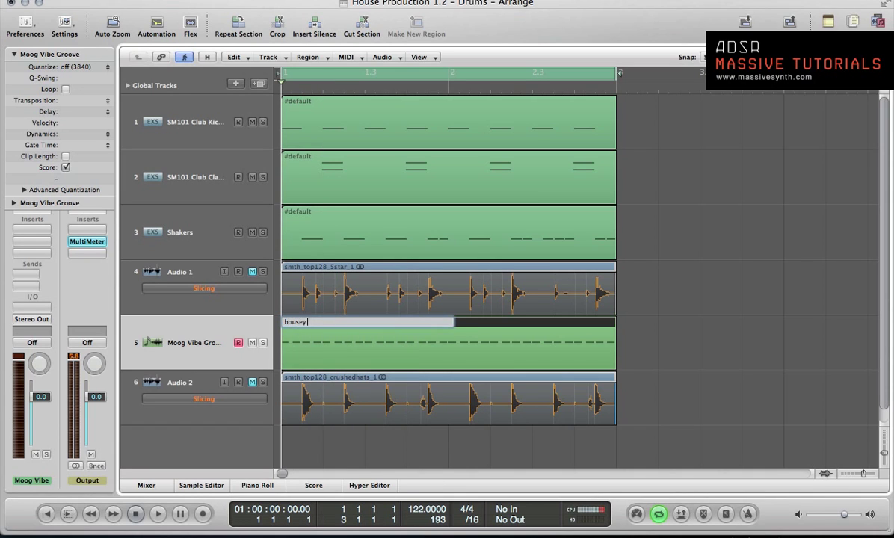
text( groove)
key(Return)
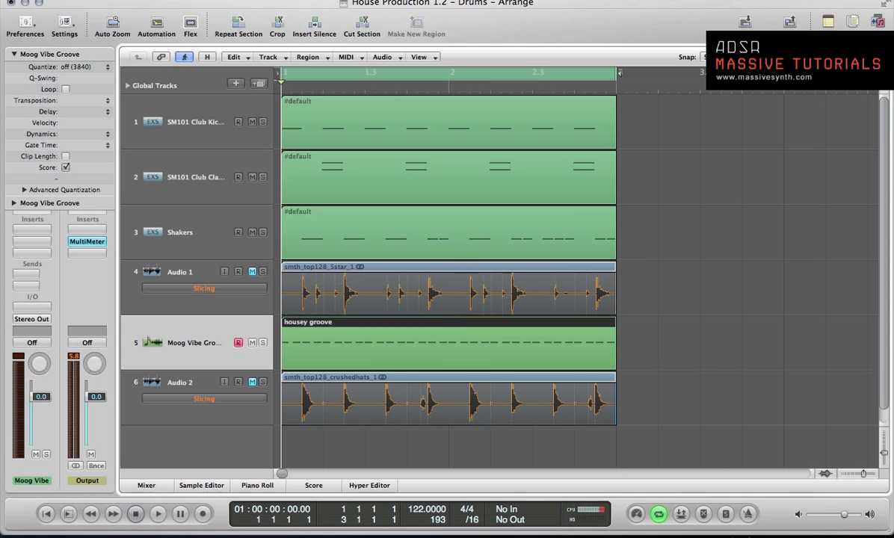
Make a groove template from the housey groove region so it is available as a quantize option.
click(69, 67)
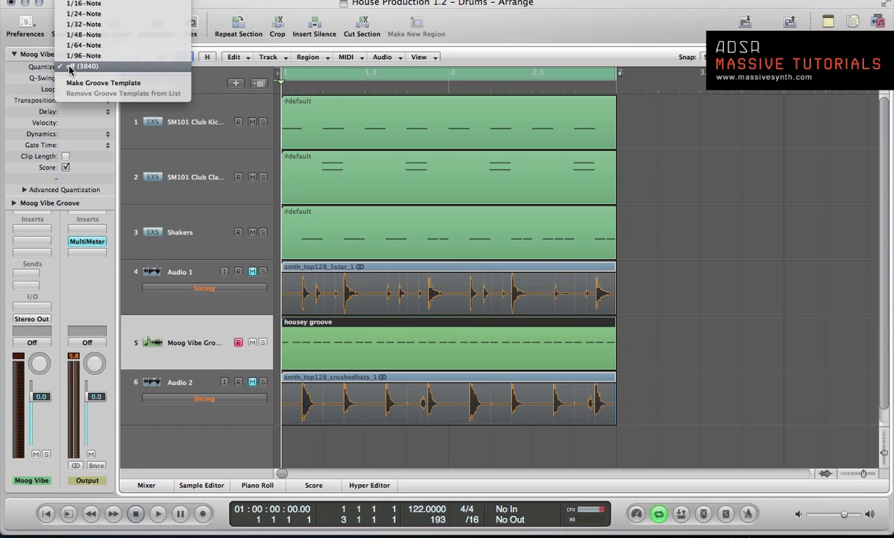
click(79, 85)
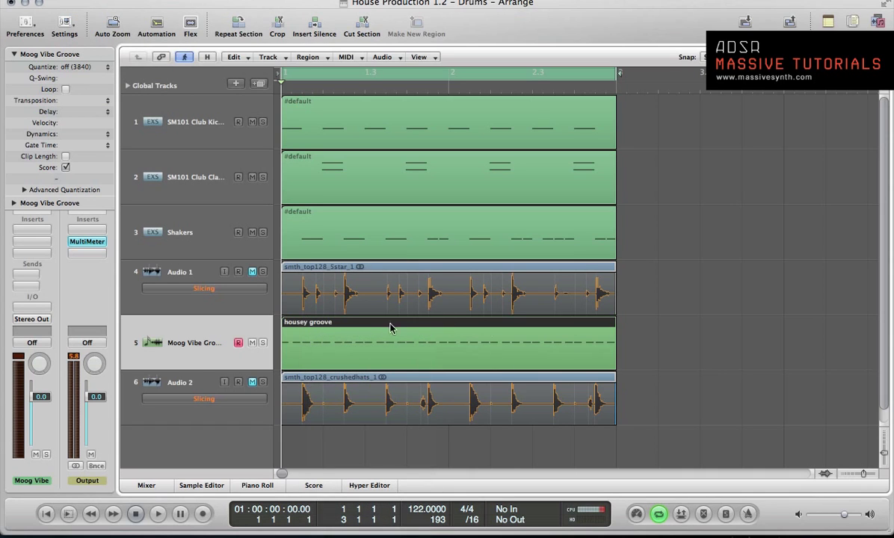
click(70, 66)
click(75, 84)
Quantize the Shakers region to the housey groove template with its notes shown in the Piano Roll.
click(154, 231)
key(p)
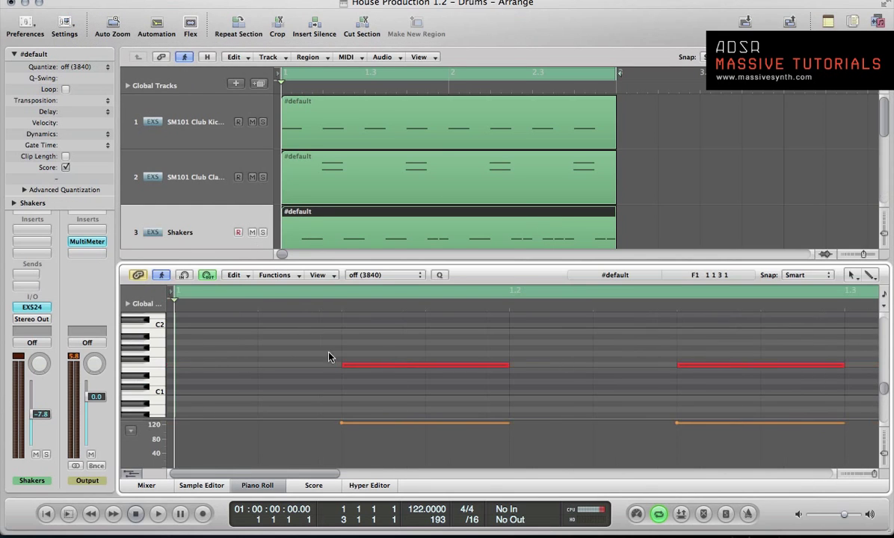
key(z)
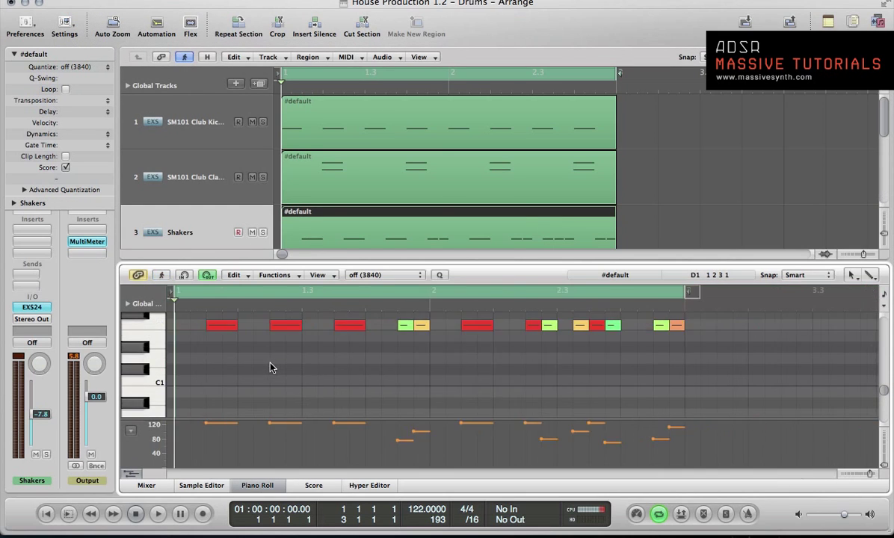
key(z)
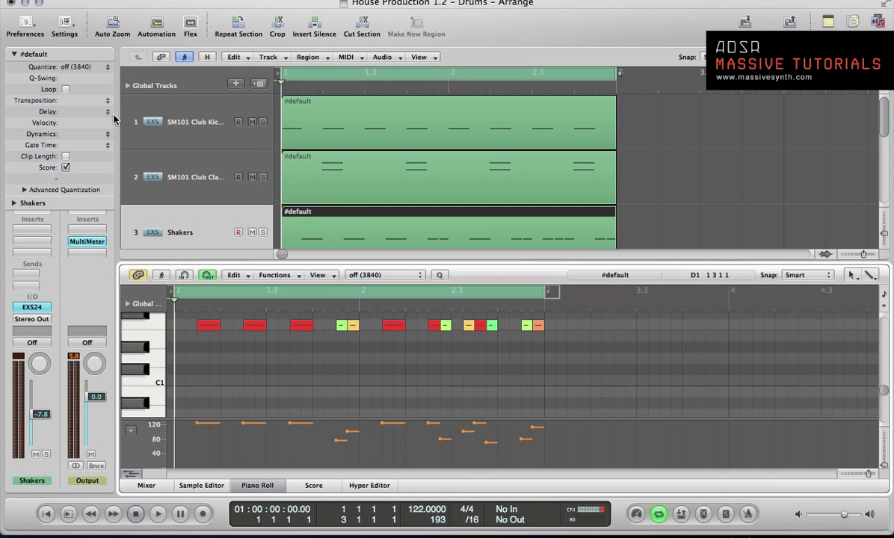
click(77, 67)
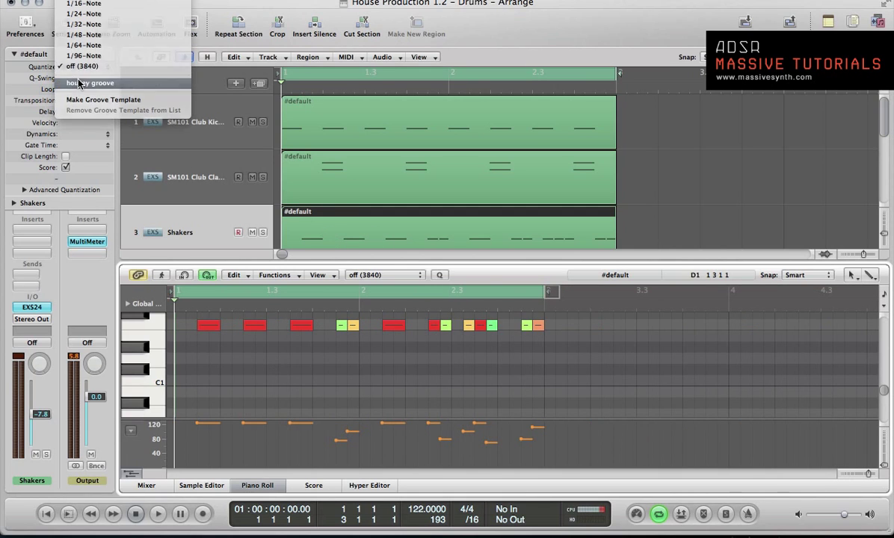
click(78, 83)
Check the timing of the shaker note near 1 4 3 1 against the playhead and close the Piano Roll.
click(336, 297)
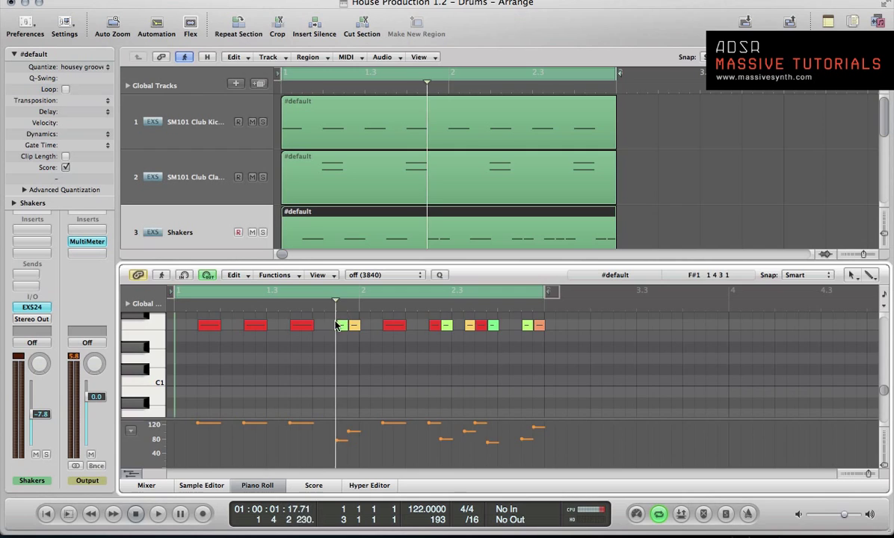
drag(336, 323, 339, 370)
key(p)
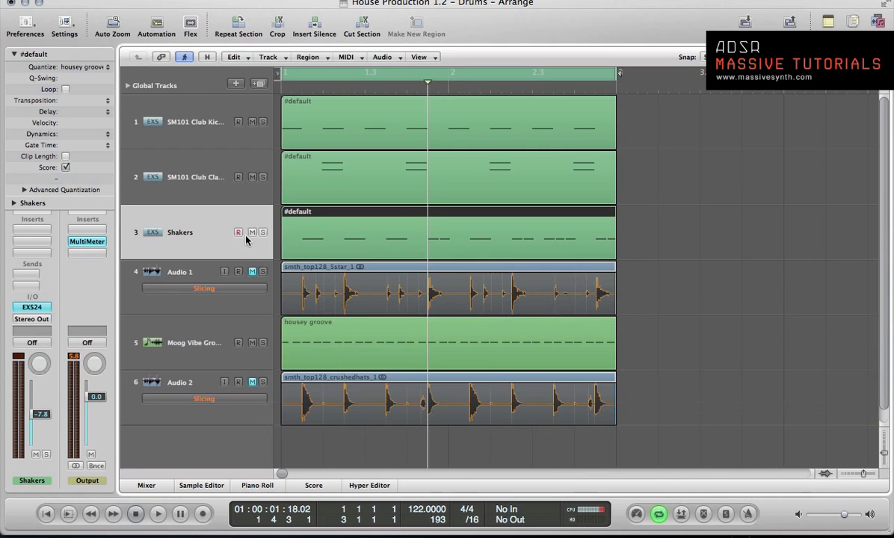
Mute the Moog Vibe Groove track and audition the loop with the groove-quantized shakers.
click(252, 343)
key(space)
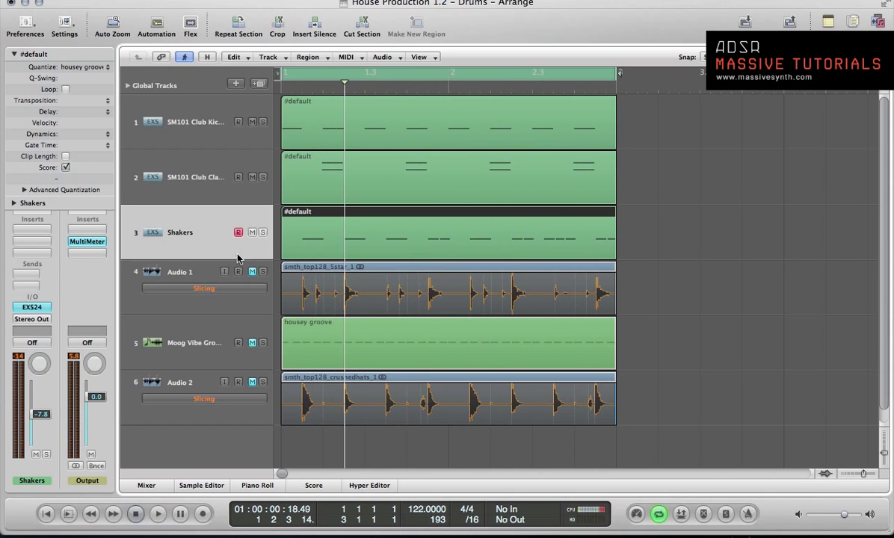
View the Shakers notes in the Piano Roll and audition the soloed Shakers track from the start of the loop.
key(p)
key(z)
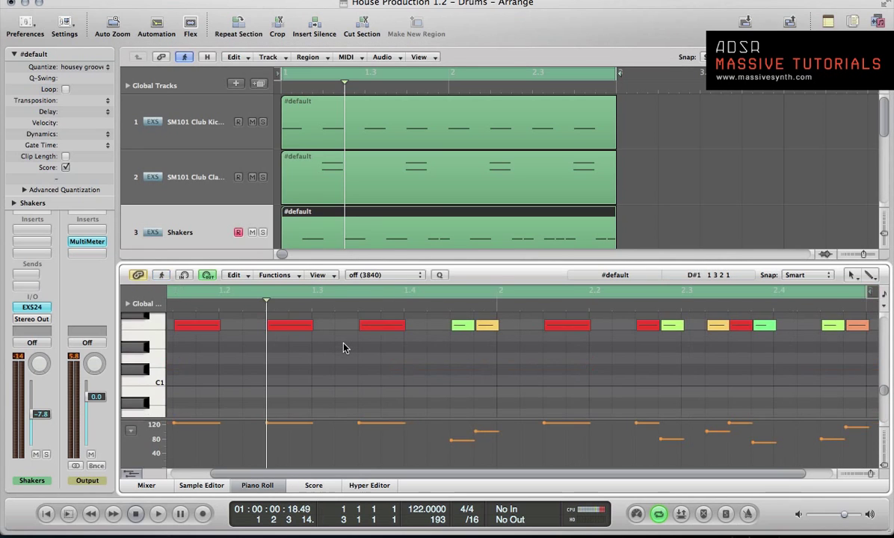
key(ctrl+Left)
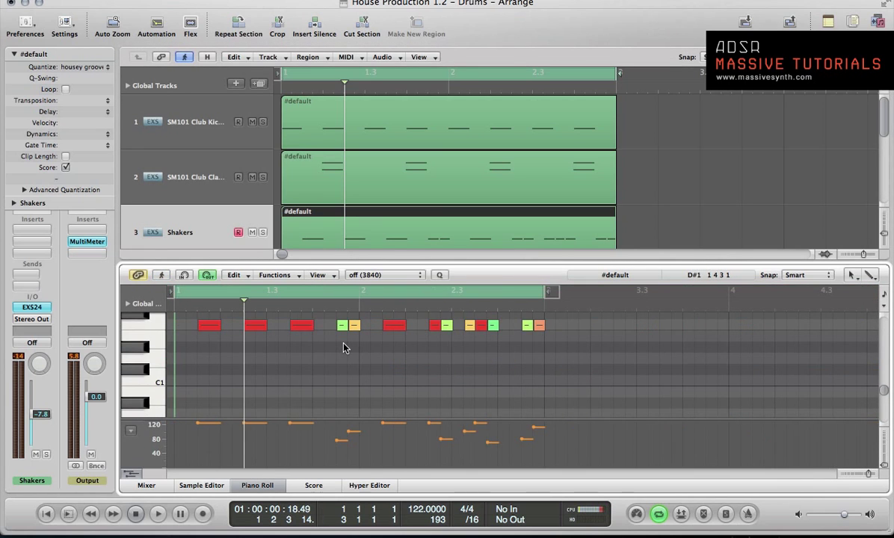
key(Return)
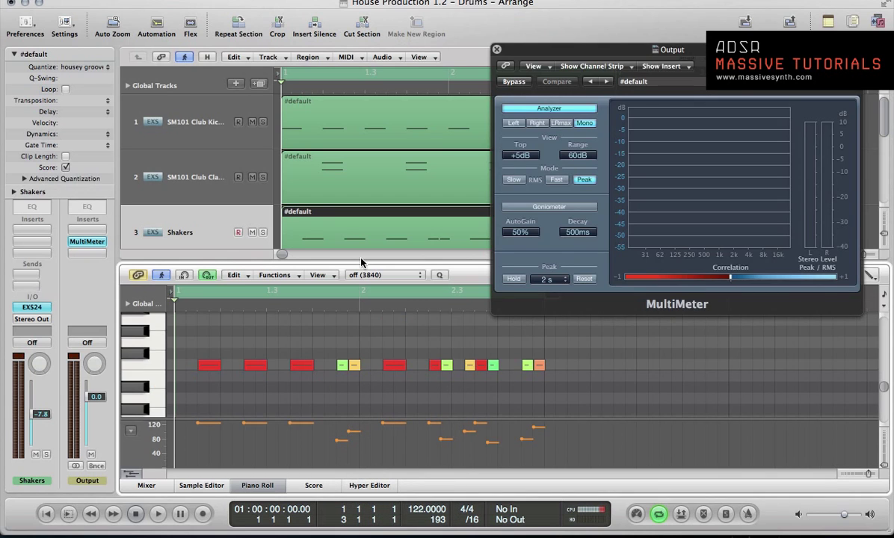
scroll(180, 233, down, 1)
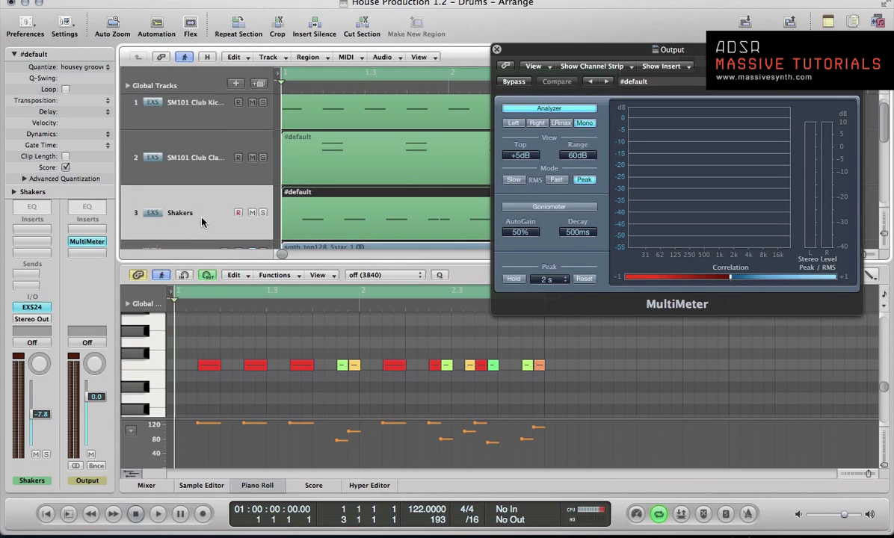
key(space)
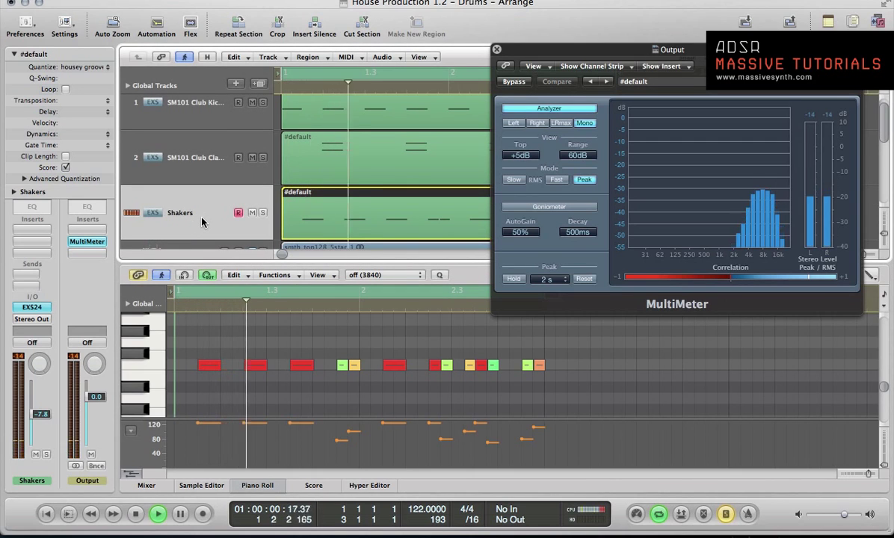
key(space)
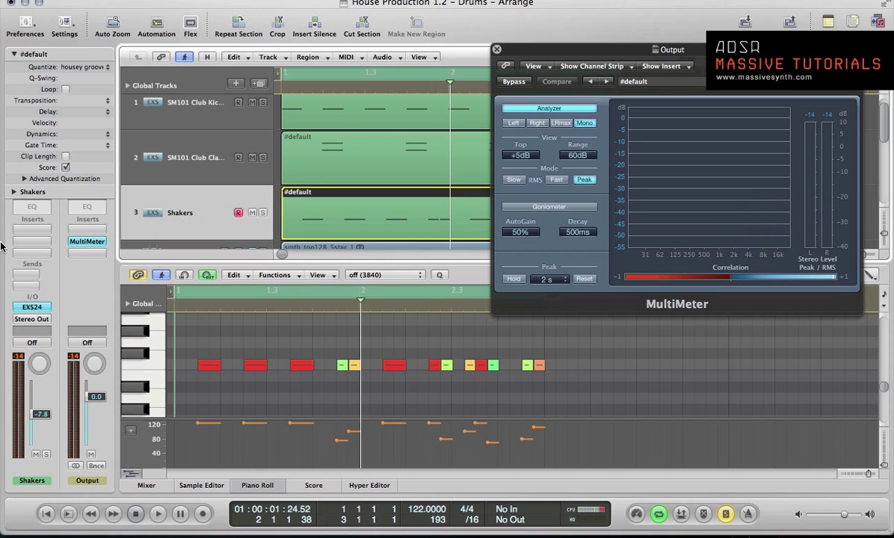
Insert a Sample Delay plug-in on the Shakers channel strip.
click(31, 230)
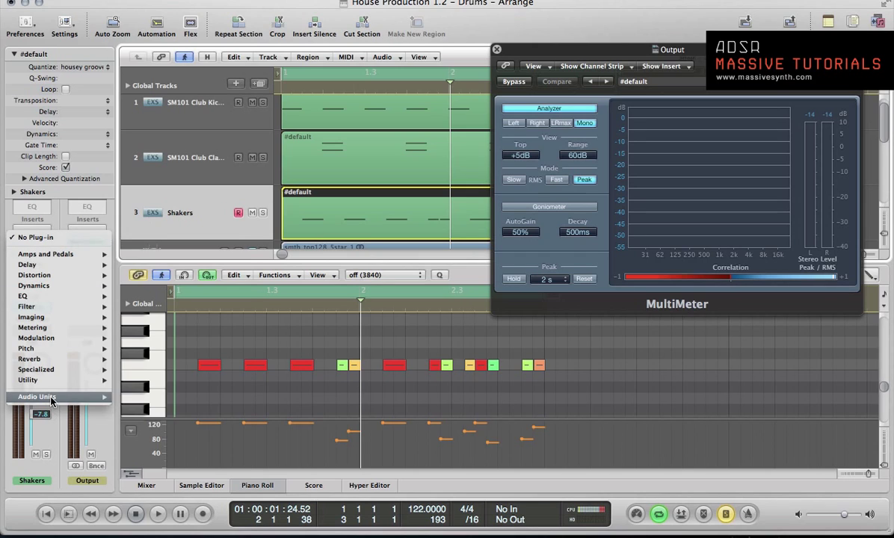
mouse_move(52, 400)
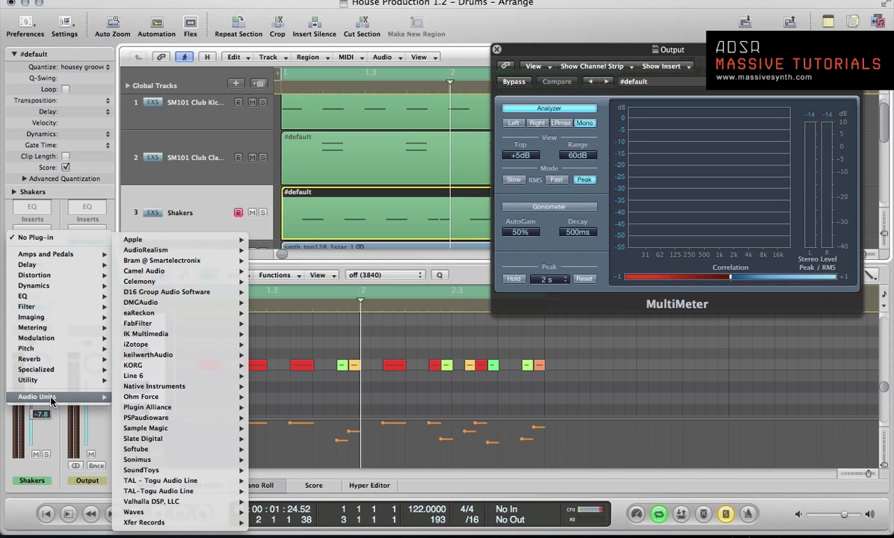
mouse_move(168, 398)
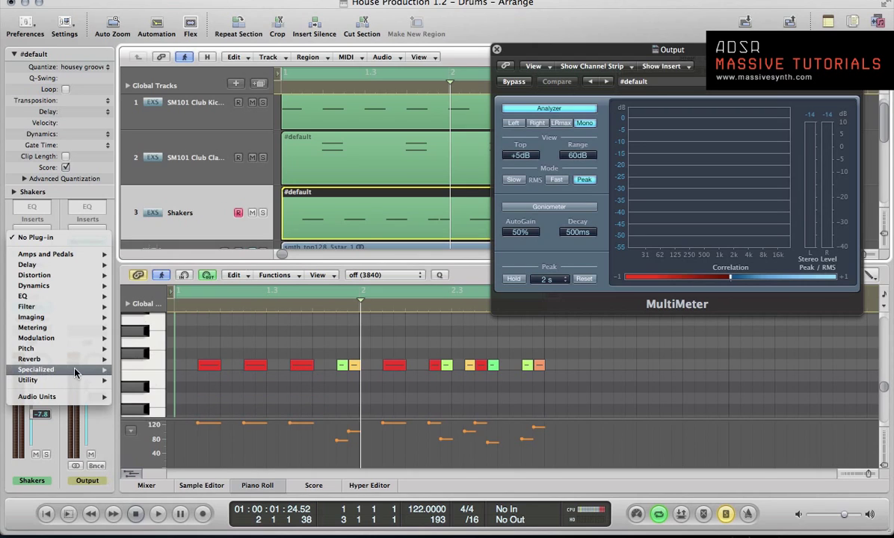
mouse_move(42, 364)
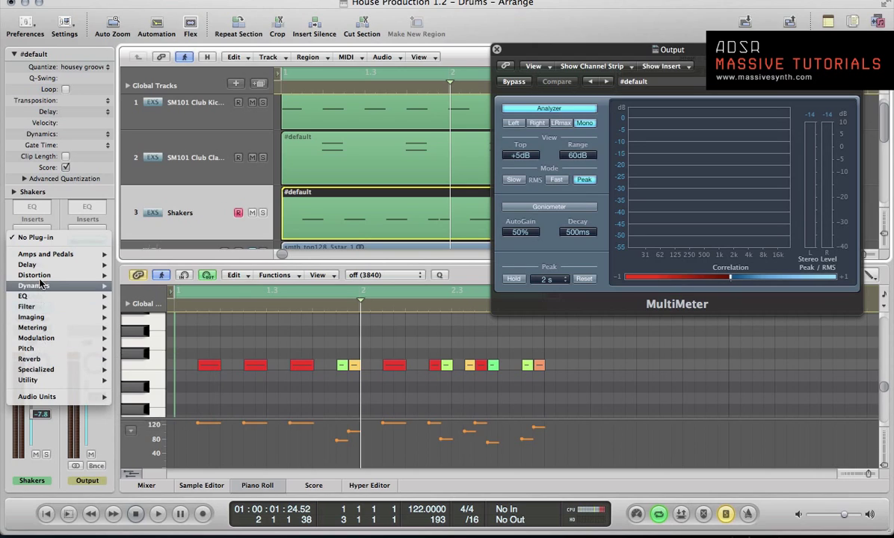
mouse_move(104, 264)
mouse_move(128, 306)
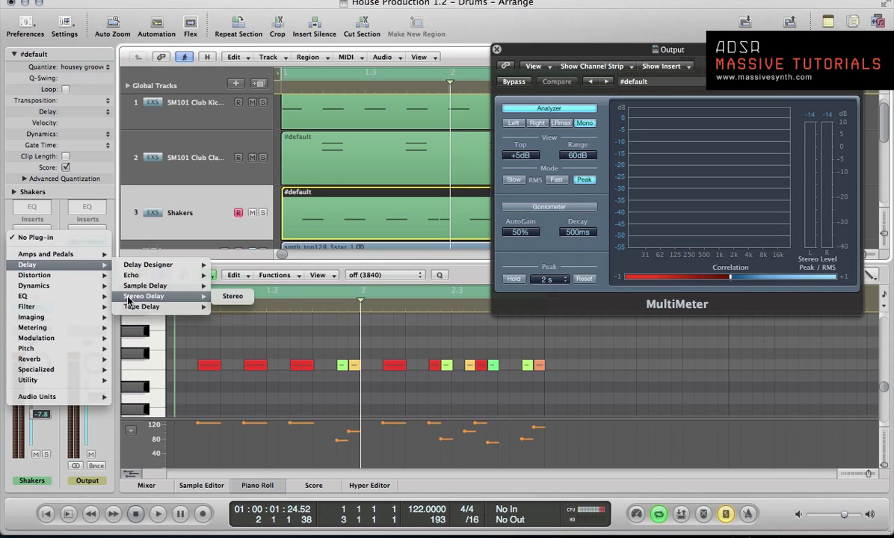
mouse_move(128, 286)
click(233, 286)
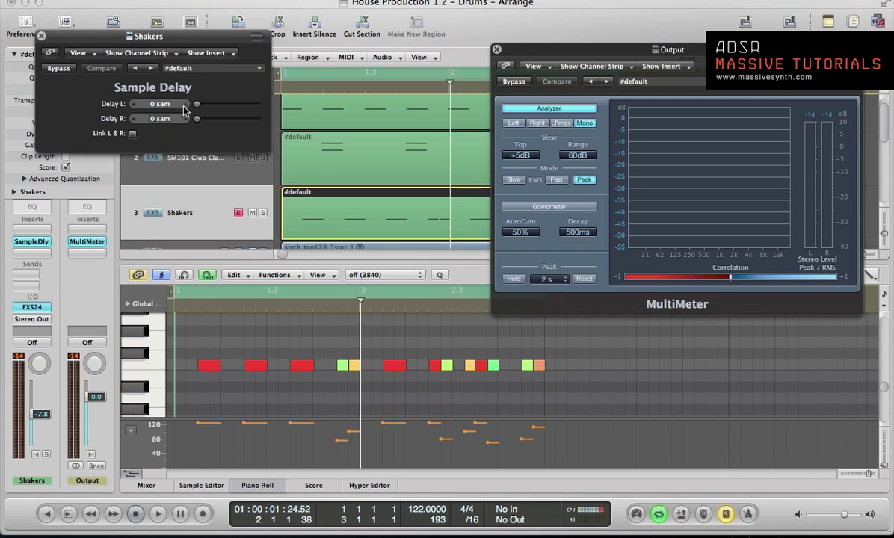
Set the Sample Delay's left delay to 545 samples and audition the widened shakers.
drag(198, 109, 201, 109)
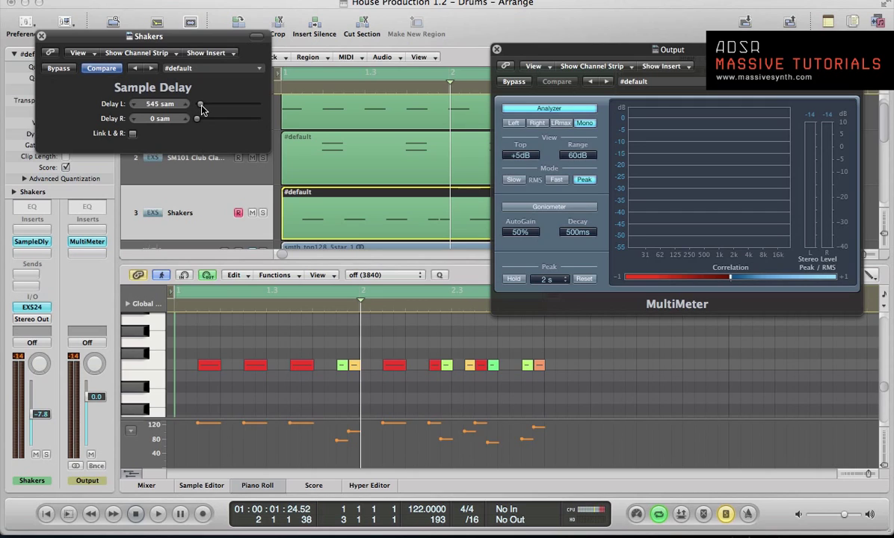
key(space)
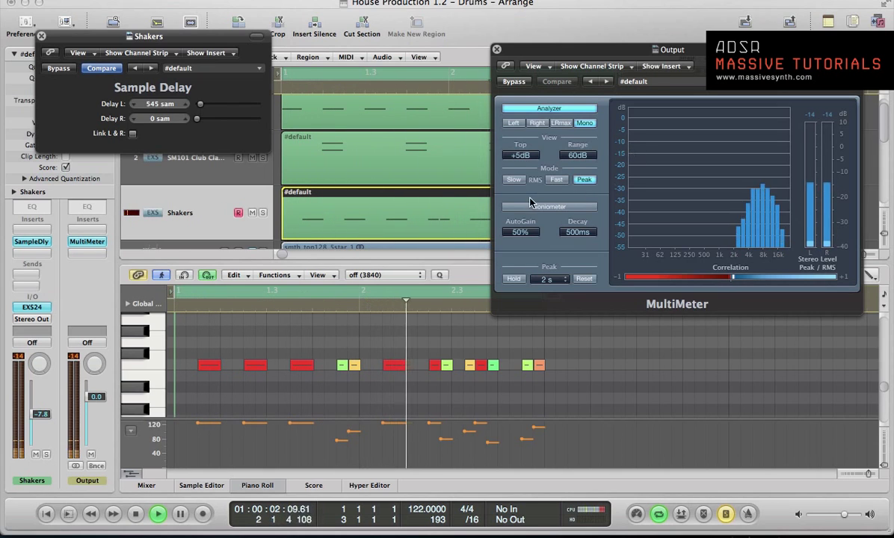
key(space)
Insert a stereo Gain plug-in on the Output channel and toggle its Mono option during playback to compare mono and stereo.
click(87, 252)
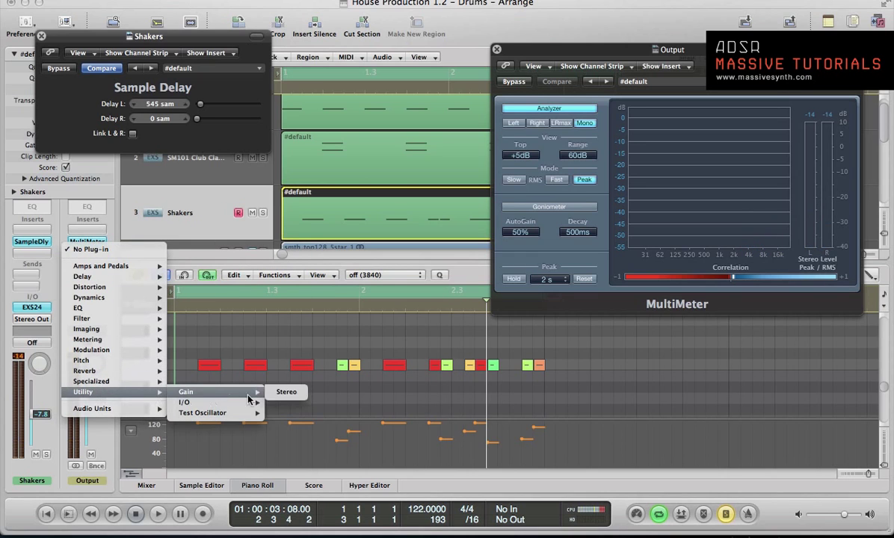
click(283, 391)
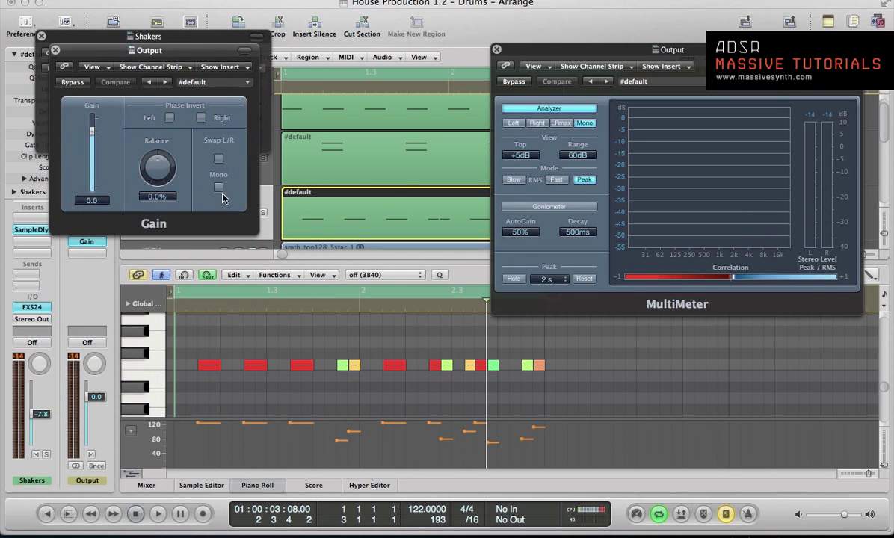
click(219, 188)
key(space)
click(219, 188)
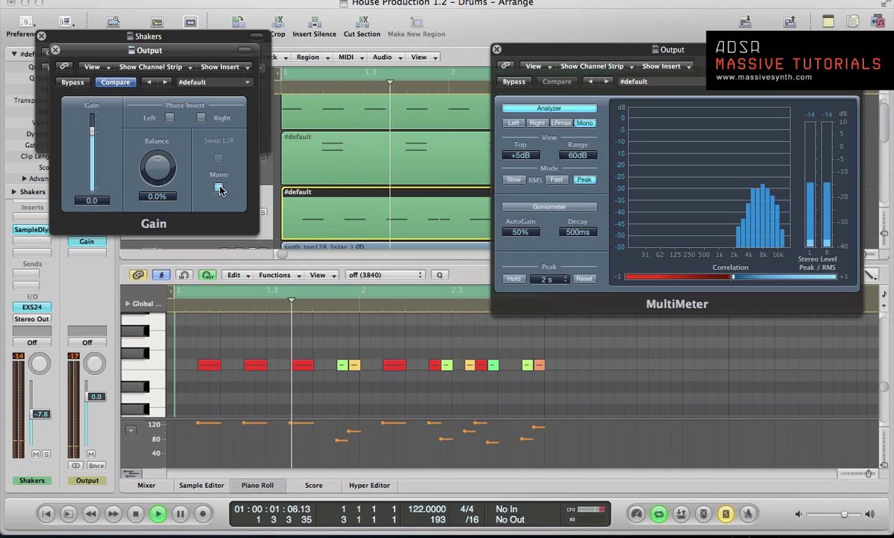
click(219, 188)
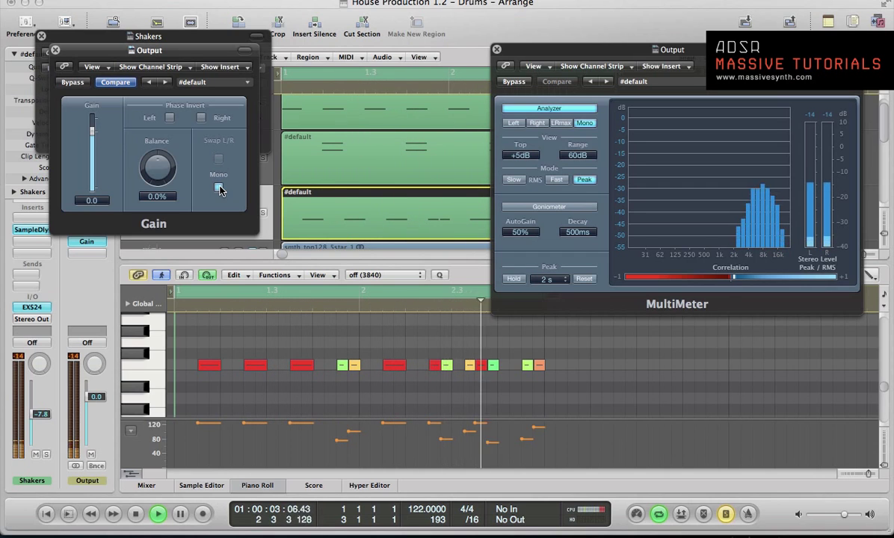
key(space)
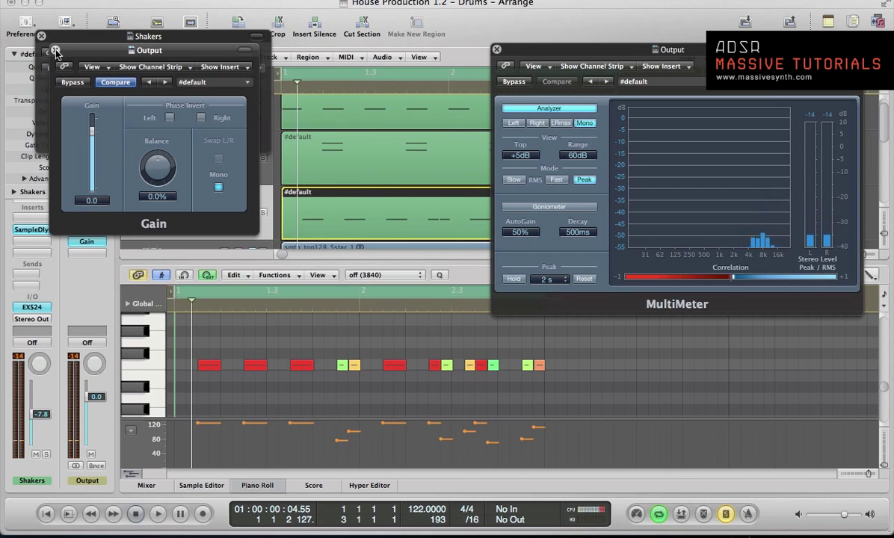
Close the Gain window, bypass Gain on the Output channel and audition the full drum loop with the Shakers unsoloed.
click(55, 51)
key(space)
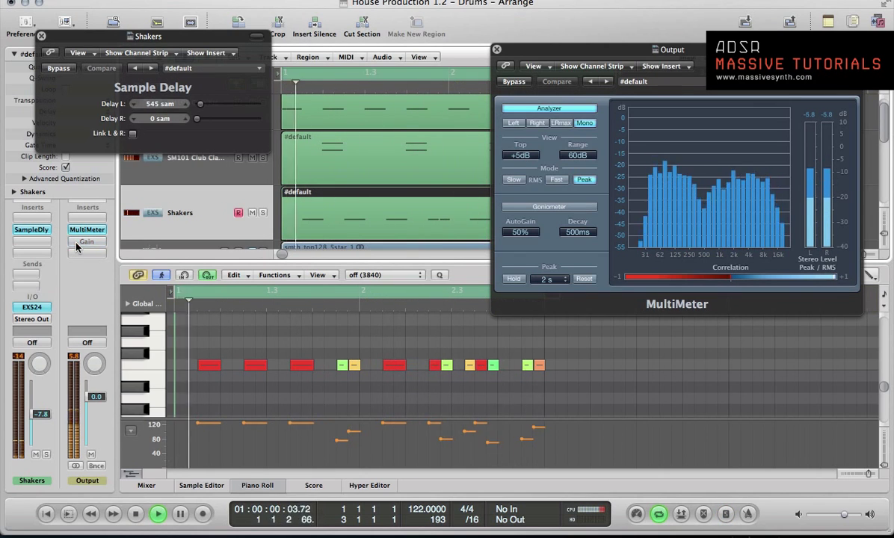
key(space)
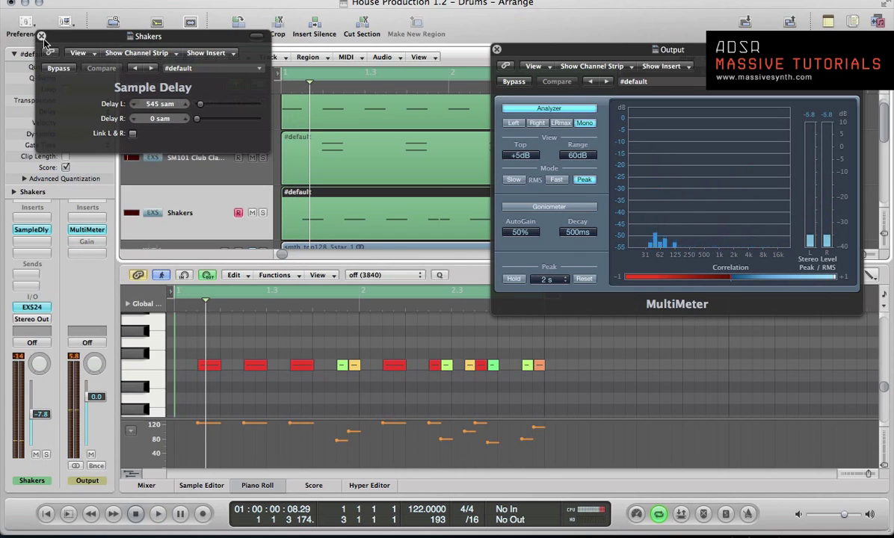
Close the Sample Delay window and hide the MultiMeter and the piano roll to show the full track arrangement.
click(42, 36)
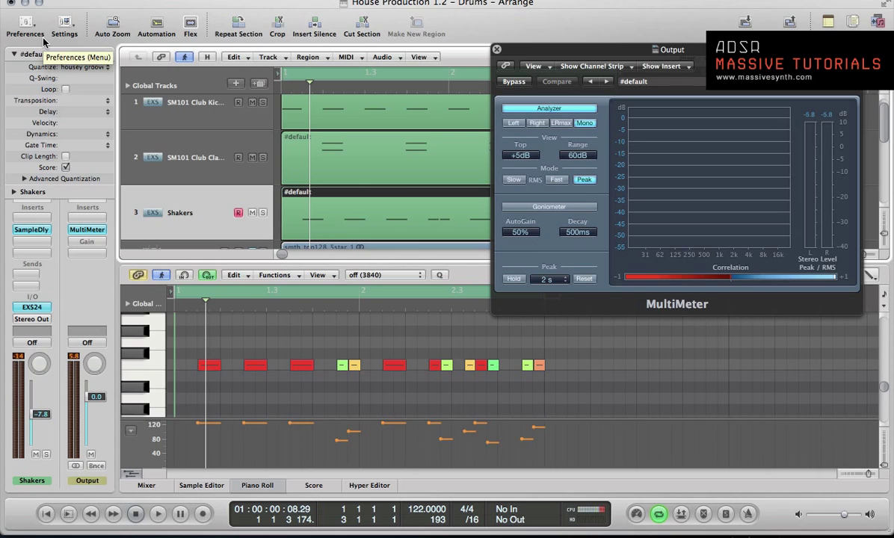
key(v)
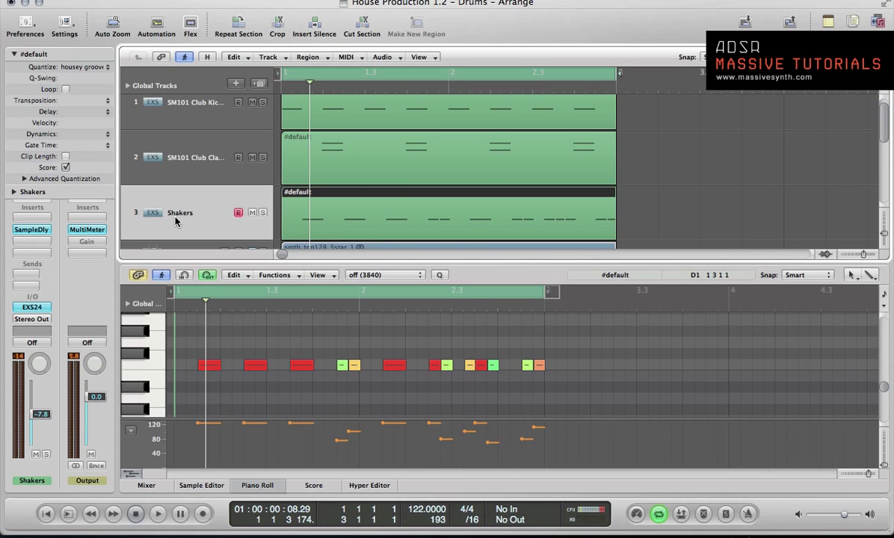
key(p)
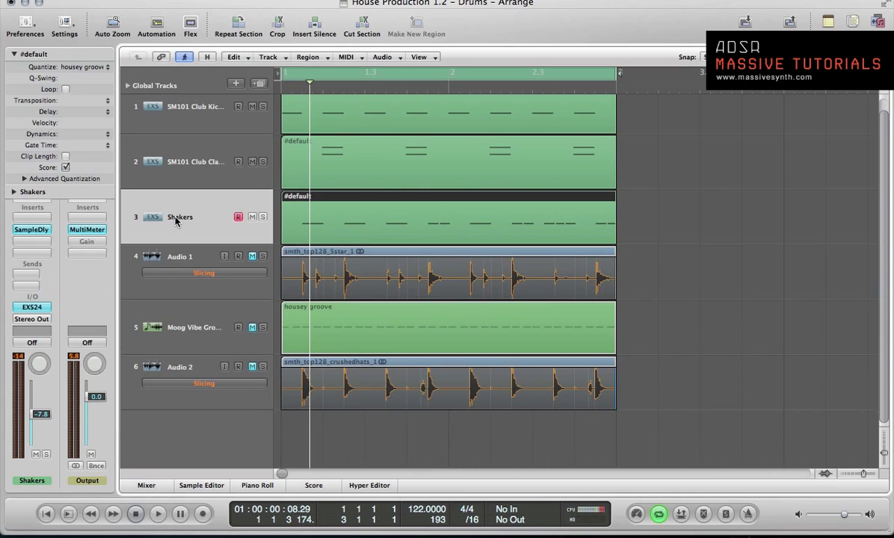
scroll(179, 228, up, 1)
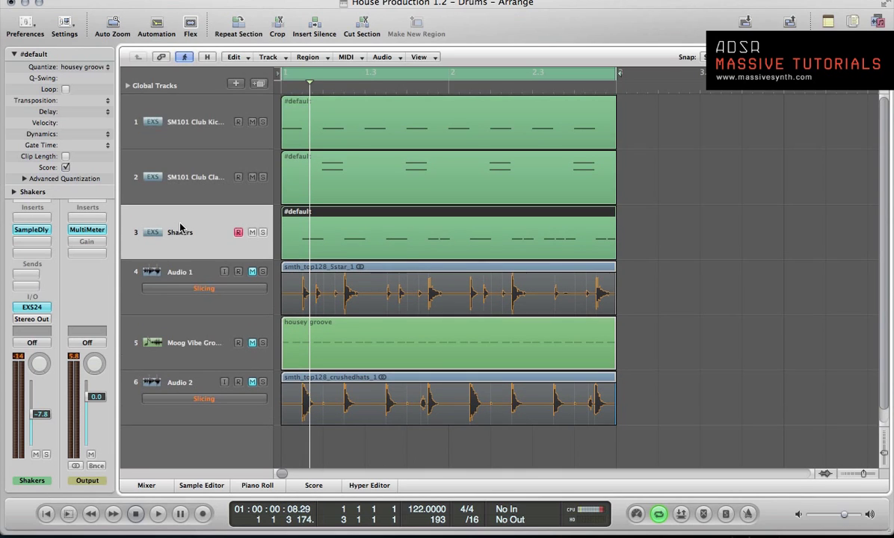
click(185, 132)
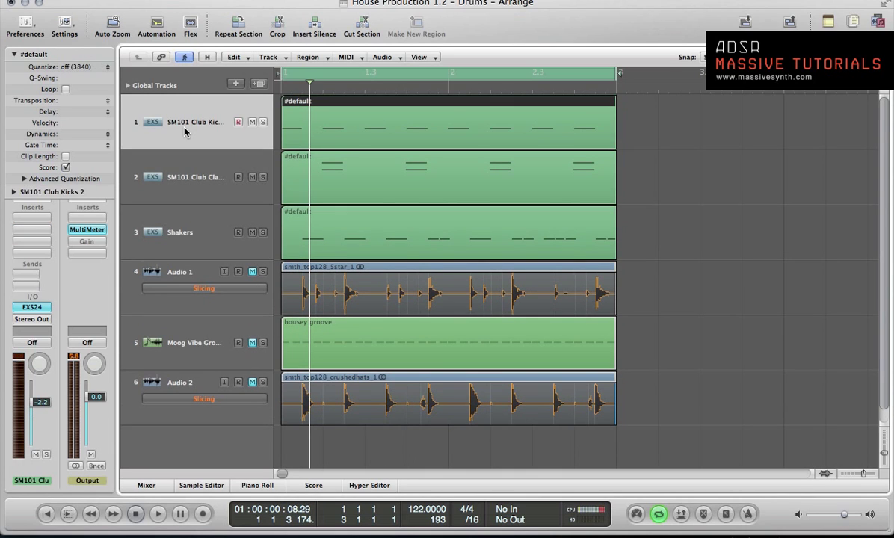
key(super+d)
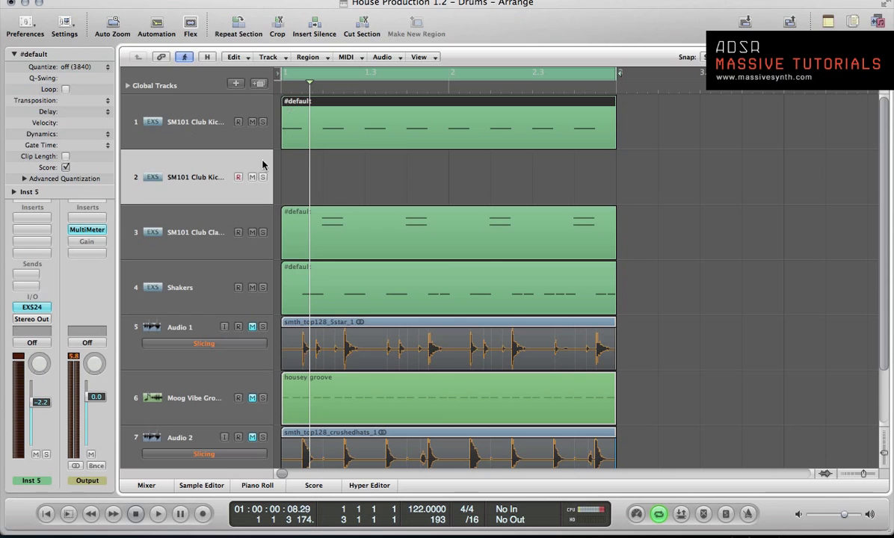
key(super+BackSpace)
click(173, 132)
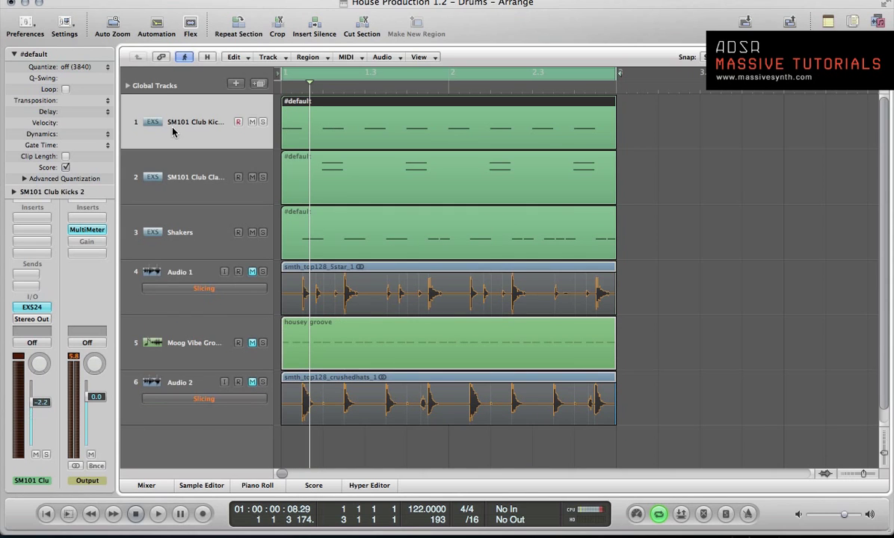
Create a new software instrument track directly below the Shakers track.
click(176, 234)
key(alt+super+n)
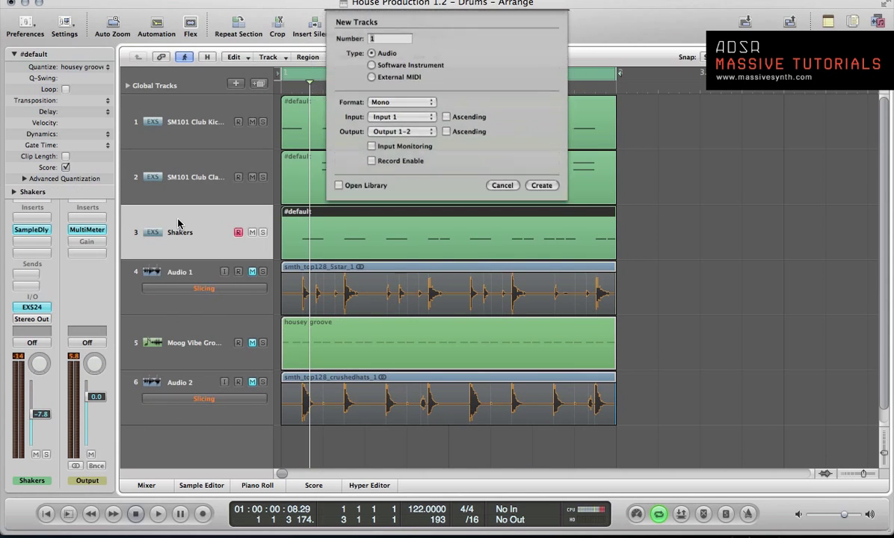
click(371, 66)
key(Return)
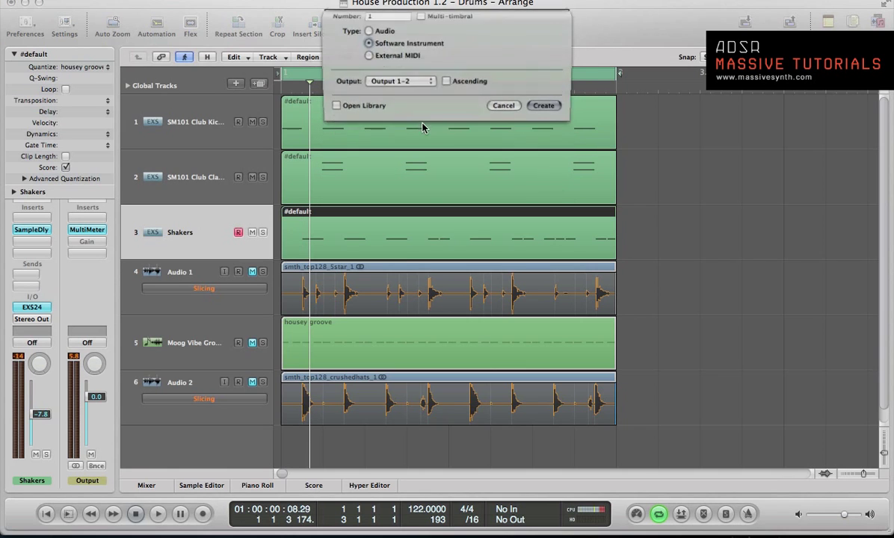
Load the stereo version of D16 Group's Drumazon as the instrument on the Inst 5 track.
click(36, 305)
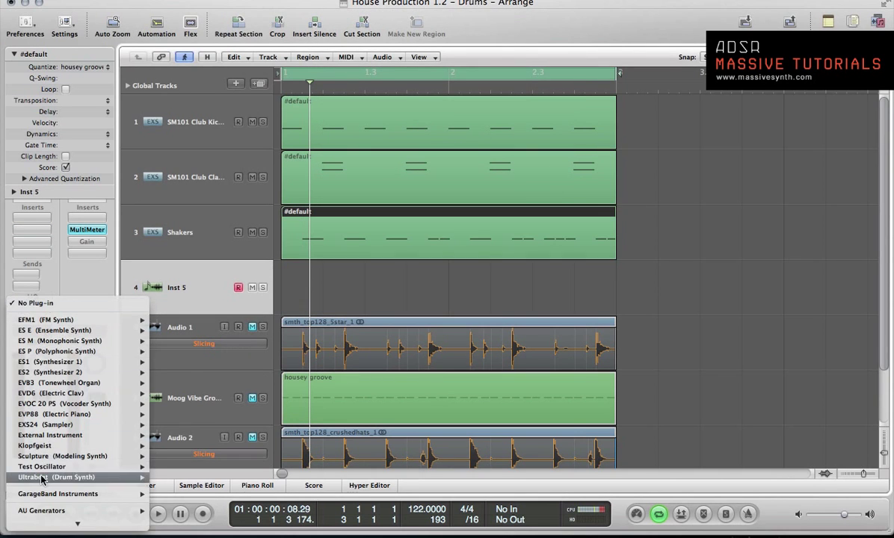
mouse_move(37, 527)
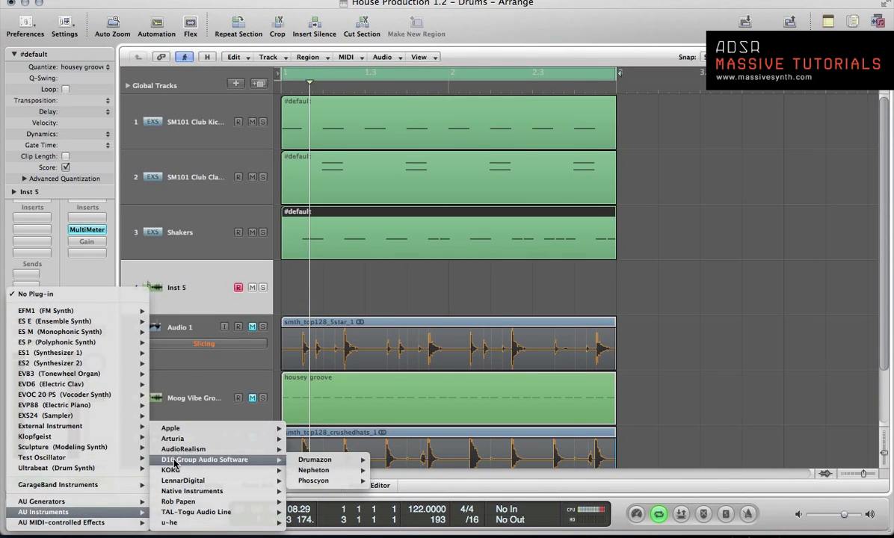
mouse_move(217, 460)
mouse_move(291, 459)
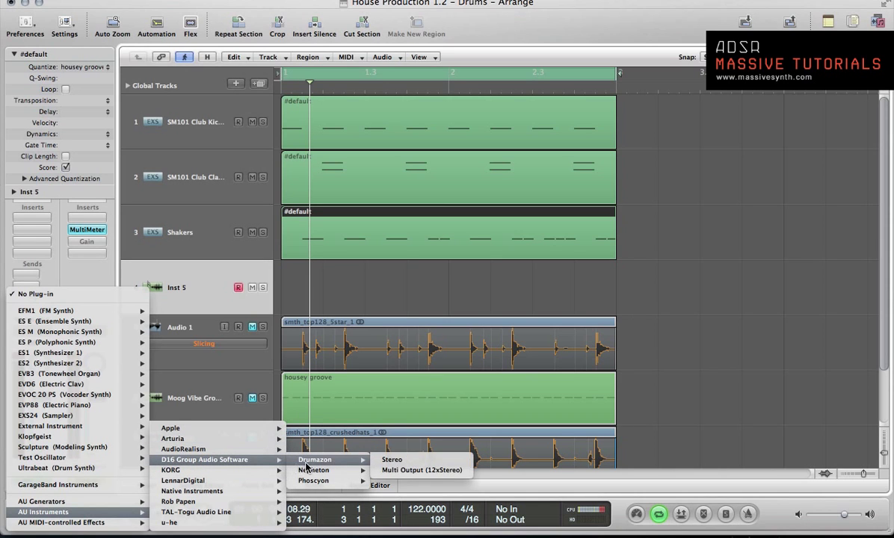
click(389, 459)
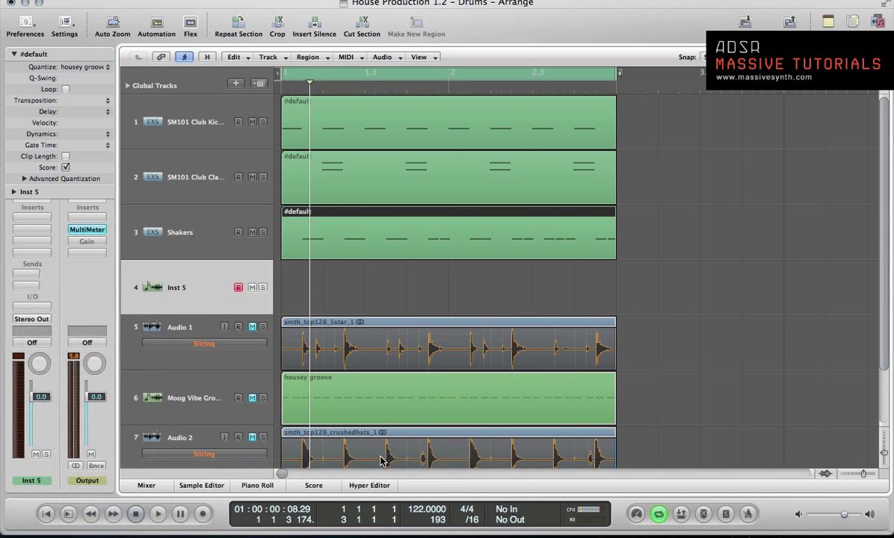
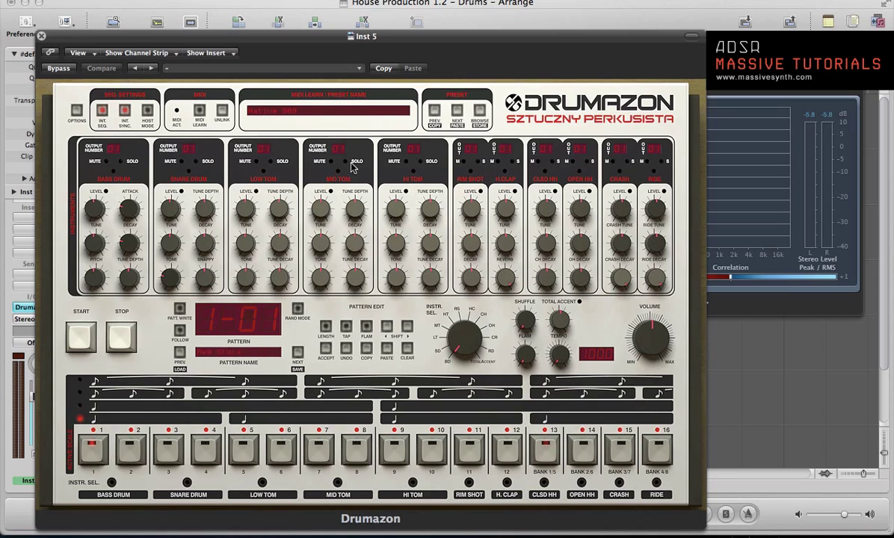
Turn off Drumazon's internal sequencer and close its window.
click(102, 112)
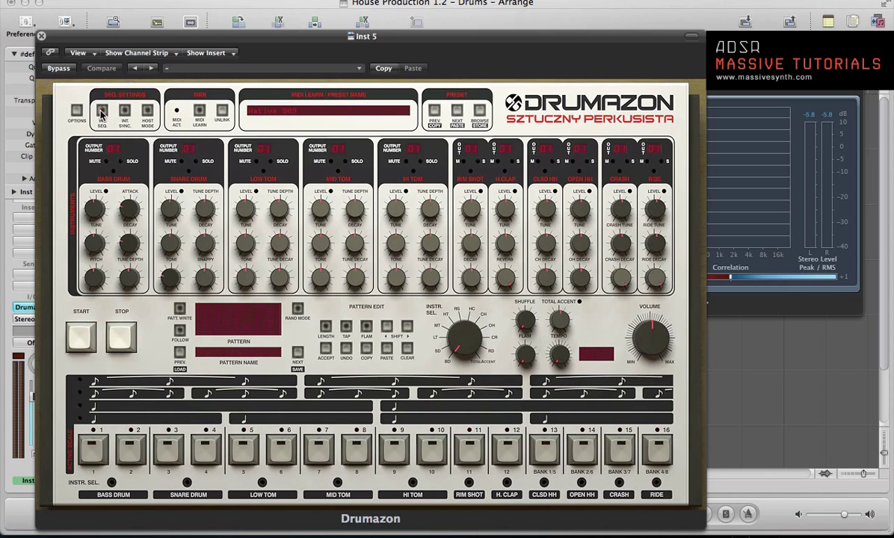
click(41, 38)
key(super+w)
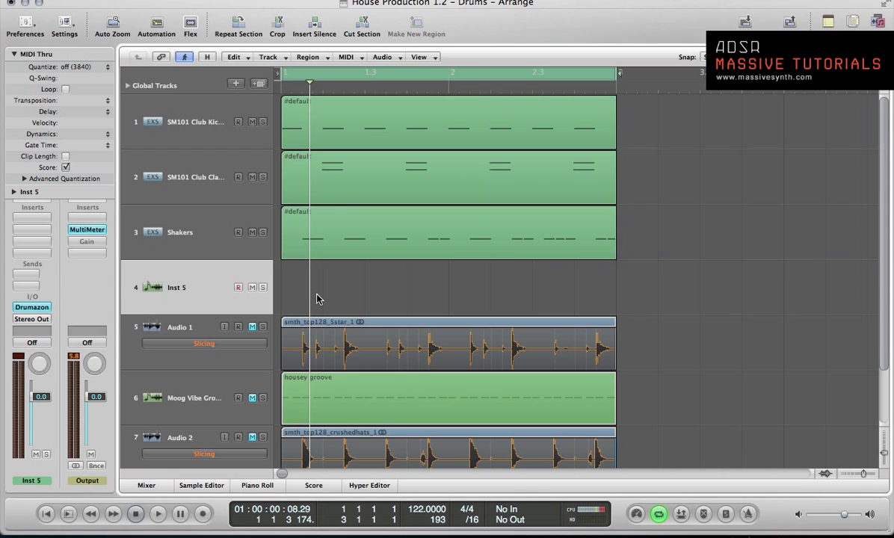
Copy the kick region onto the Inst 5 track and open the copy in the piano roll.
click(350, 128)
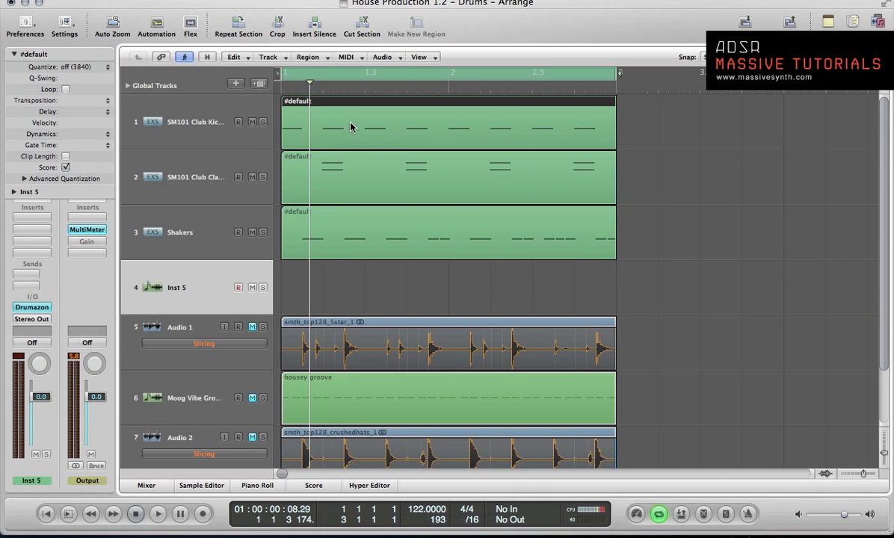
drag(351, 127, 348, 285)
double_click(348, 286)
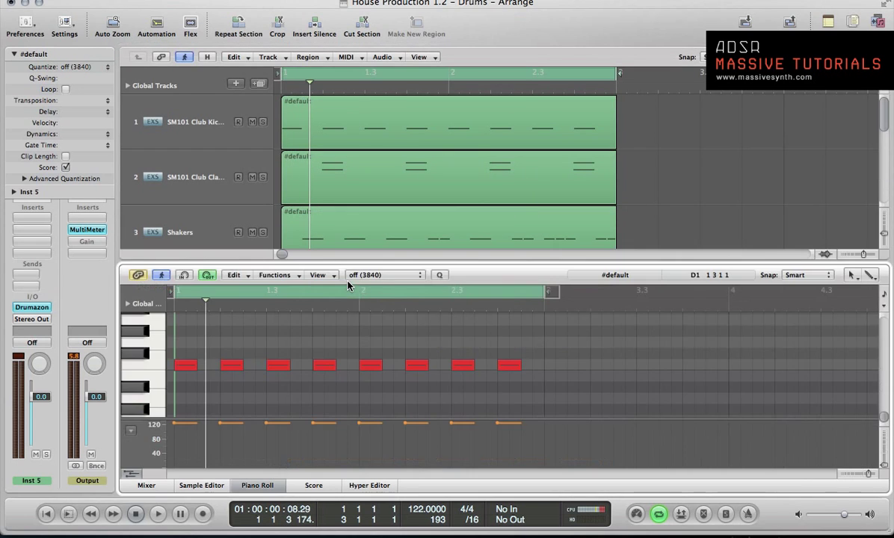
Shift all eight notes of the copied region two sixteenths later onto the offbeats and audition them.
drag(523, 387, 212, 370)
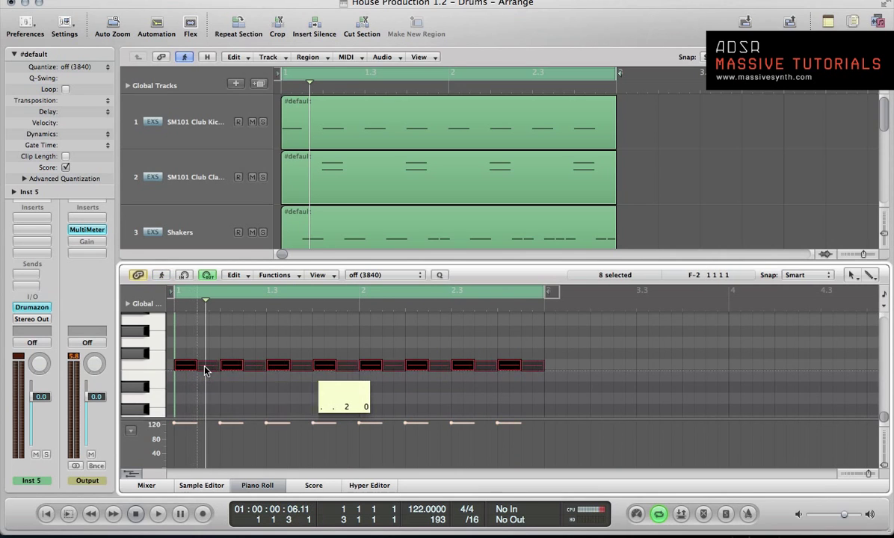
key(p)
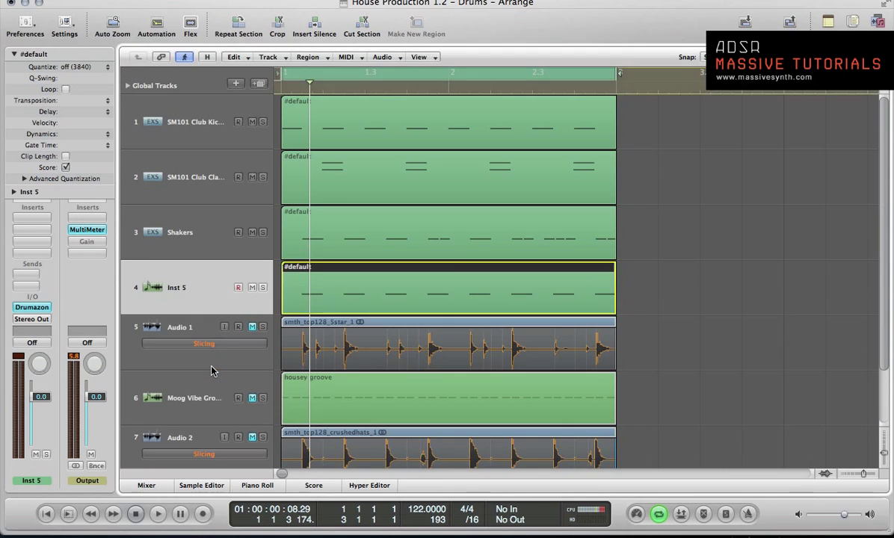
key(p)
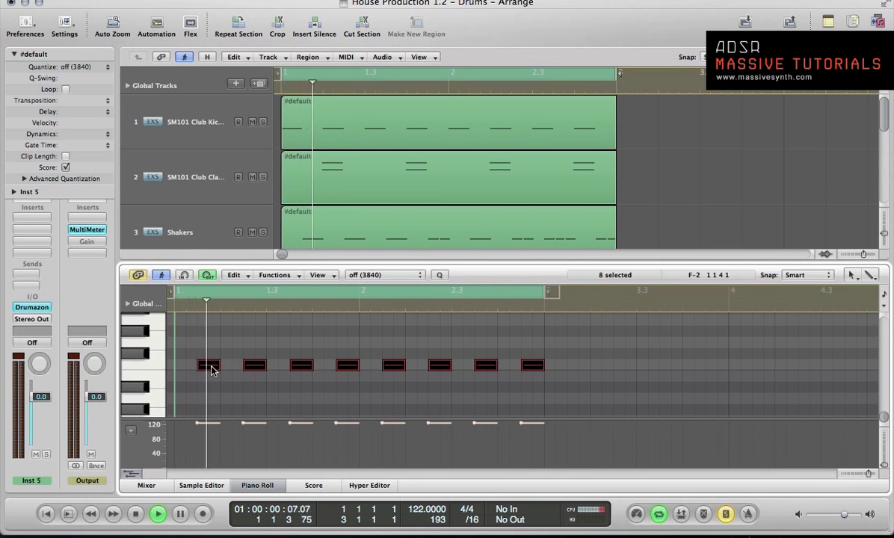
key(space)
key(space)
Enlarge the piano roll and transpose the eight offbeat notes up to F#1, Drumazon's closed hi-hat, then close the editor.
drag(254, 268, 253, 149)
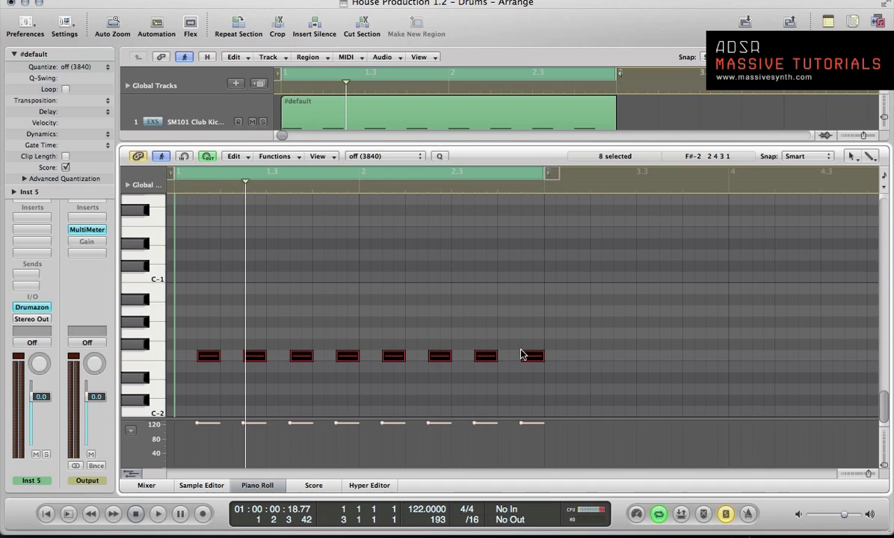
key(shift+alt+Up)
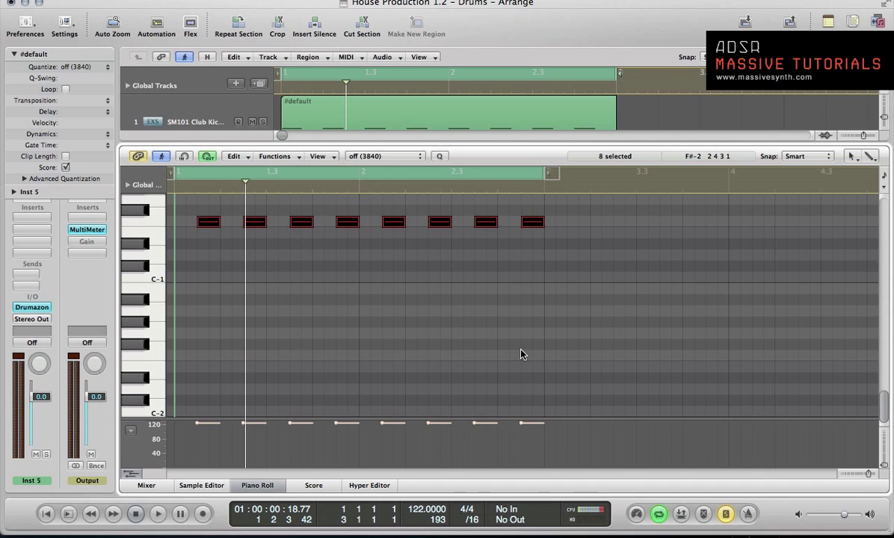
key(shift+alt+Up)
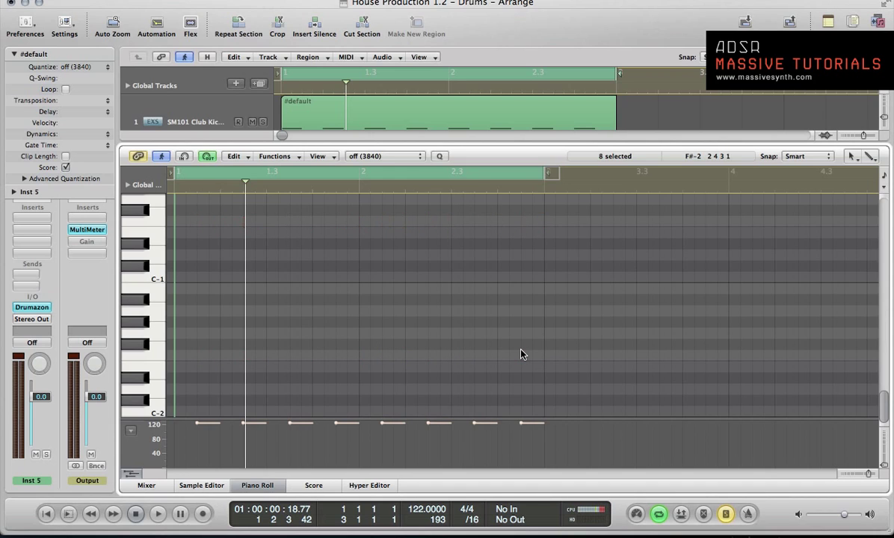
key(space)
scroll(442, 334, up, 10)
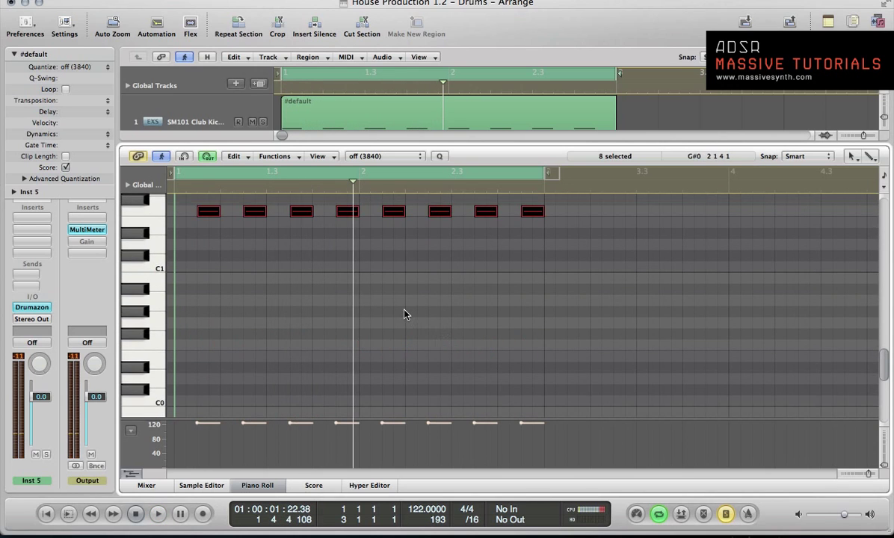
scroll(404, 314, up, 5)
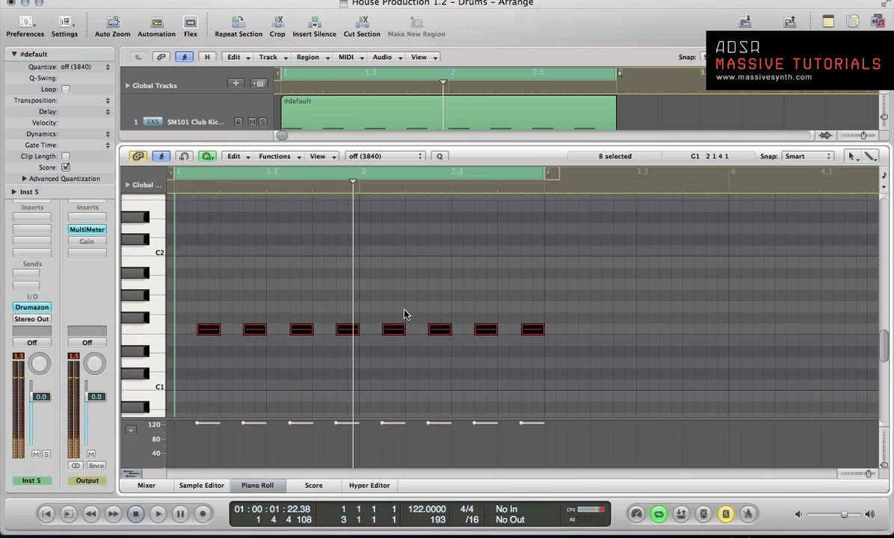
key(alt+Up)
key(alt+Up)
key(alt+Down)
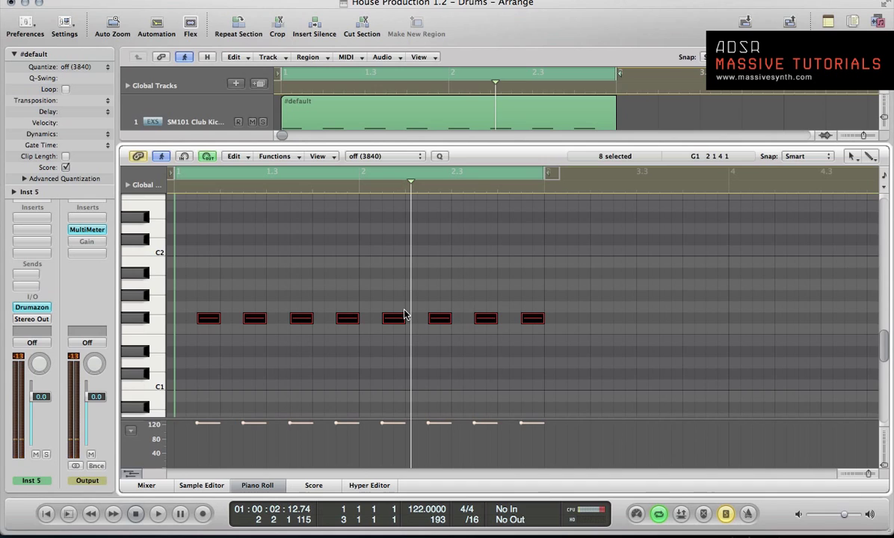
key(p)
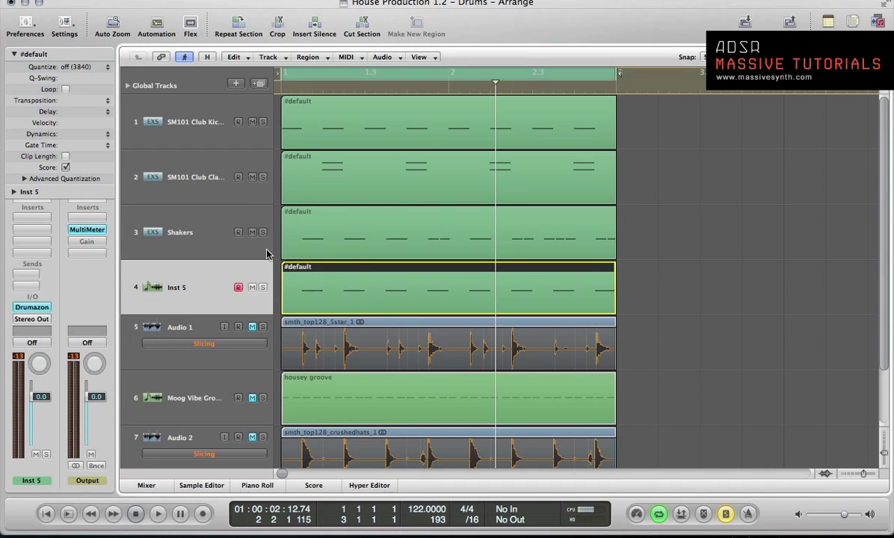
Mute the Shakers track and audition the offbeat hi-hats with the kick and clap.
click(251, 232)
key(space)
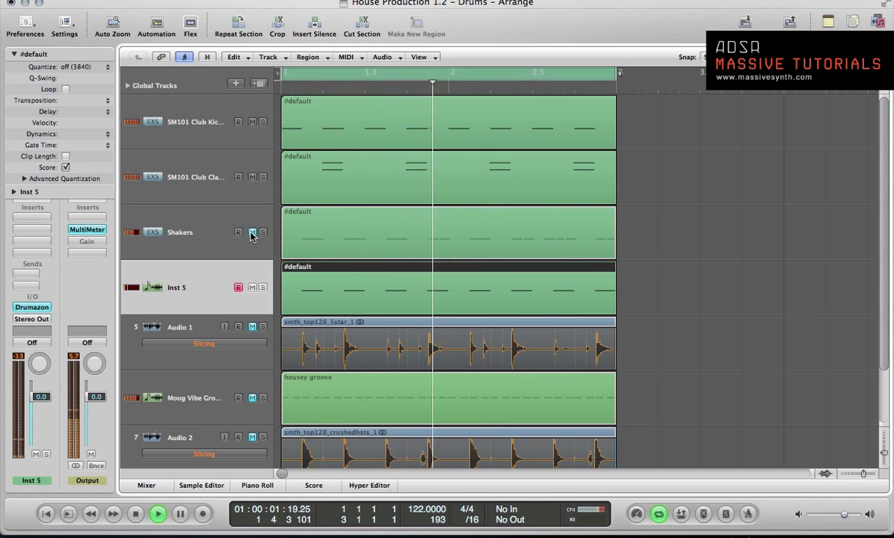
key(space)
Bring up Drumazon's controls, unmute the Shakers and audition the full loop with the offbeat hi-hats.
key(v)
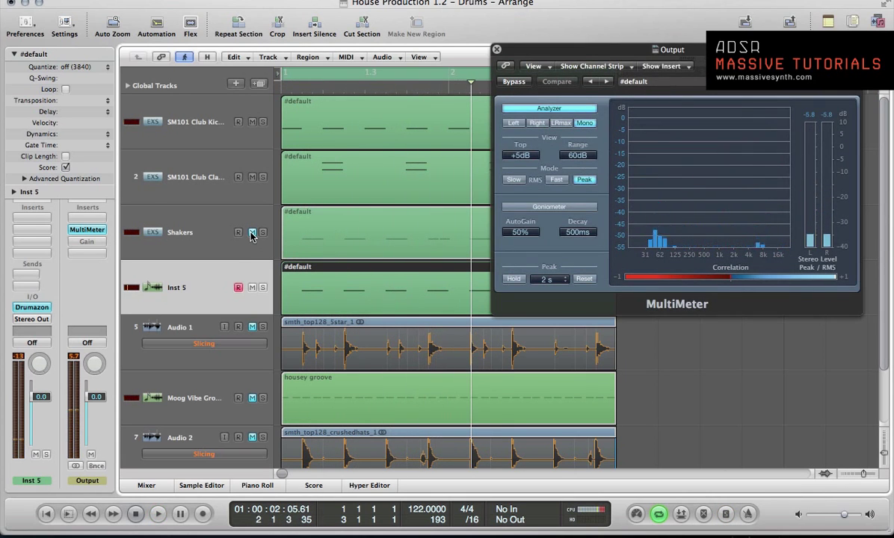
click(30, 306)
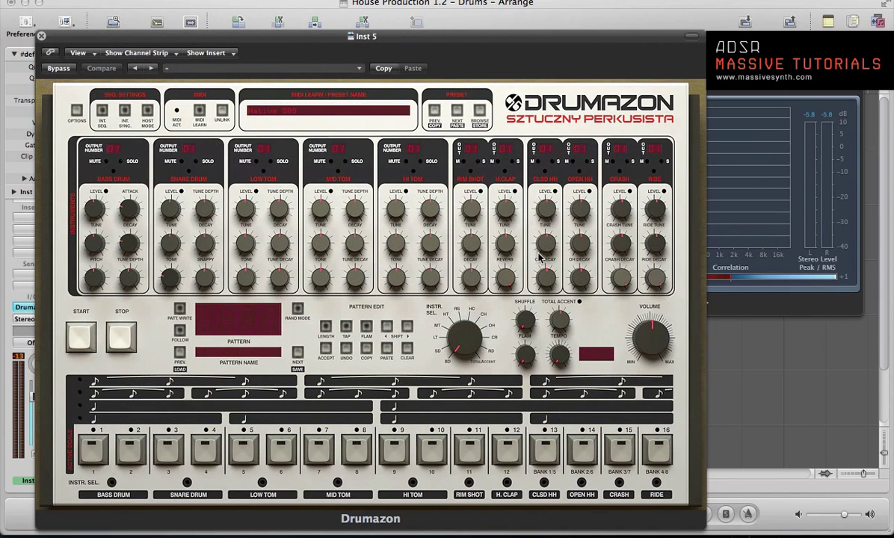
key(space)
key(v)
click(252, 232)
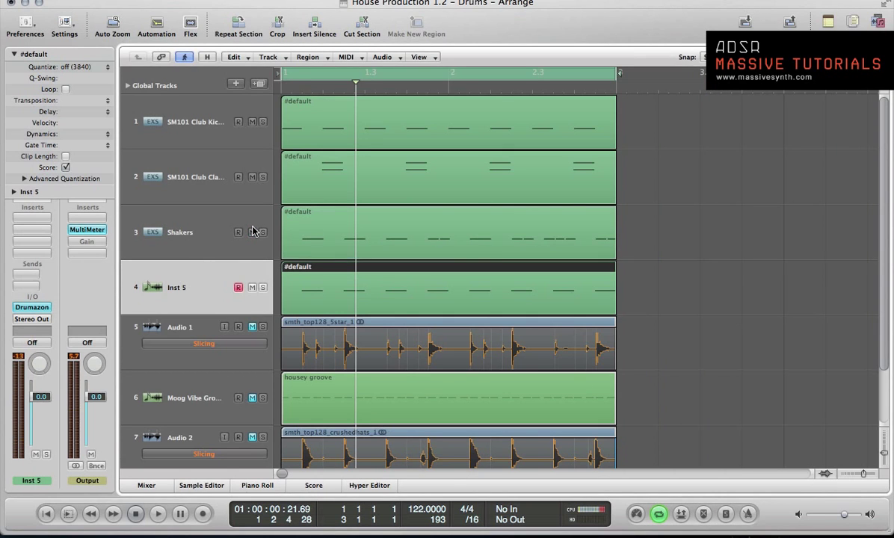
key(v)
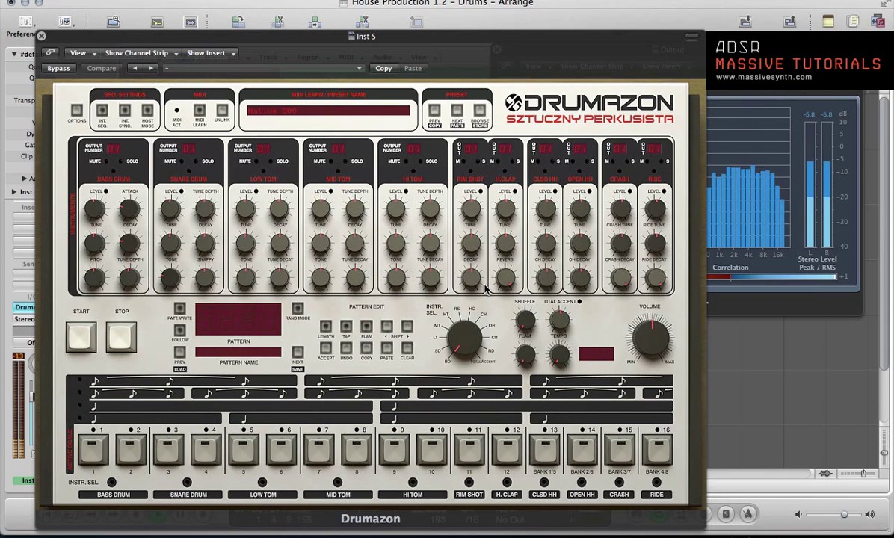
key(v)
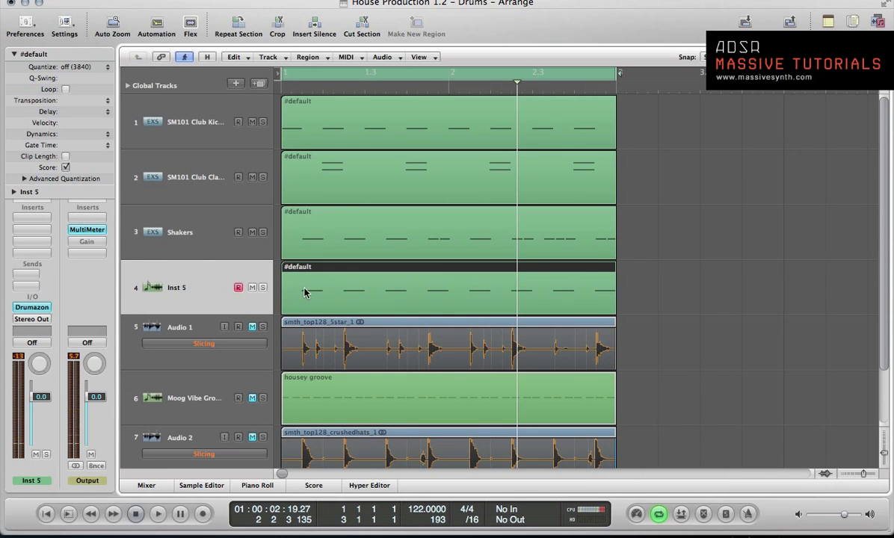
Quantize the offbeat hi-hat region on Inst 5 to the housey groove, close the piano roll and audition the loop.
click(157, 216)
click(188, 293)
double_click(293, 234)
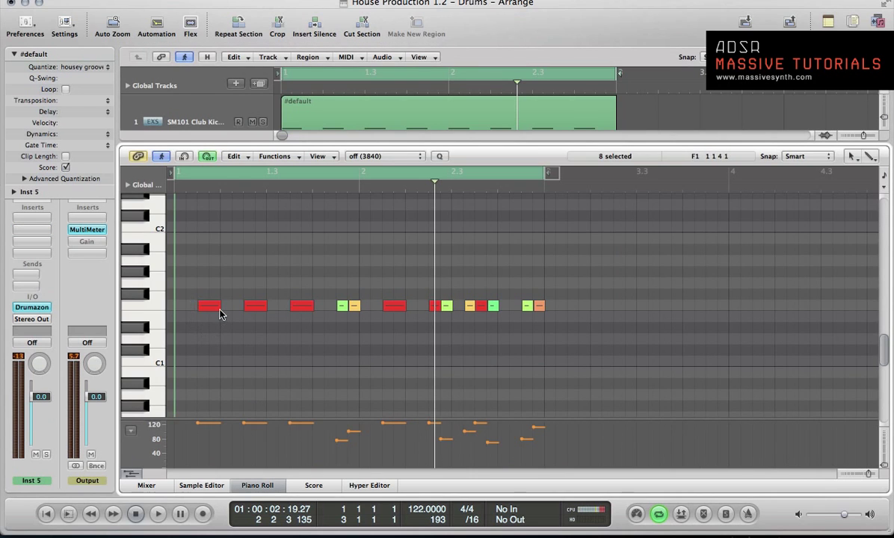
key(p)
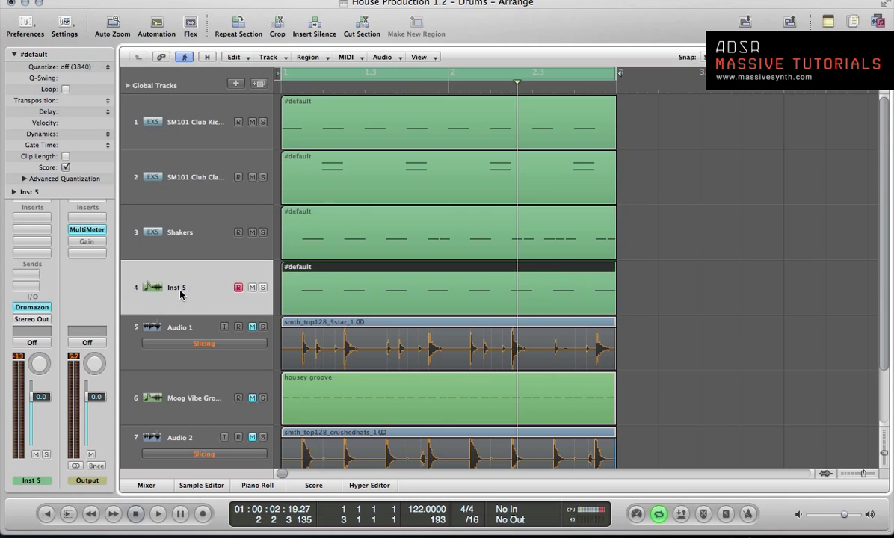
double_click(339, 284)
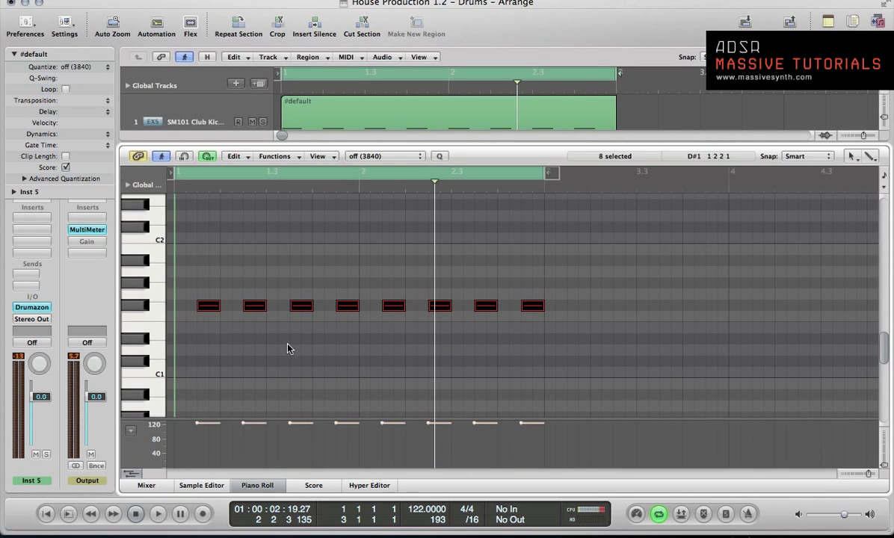
click(84, 67)
click(85, 82)
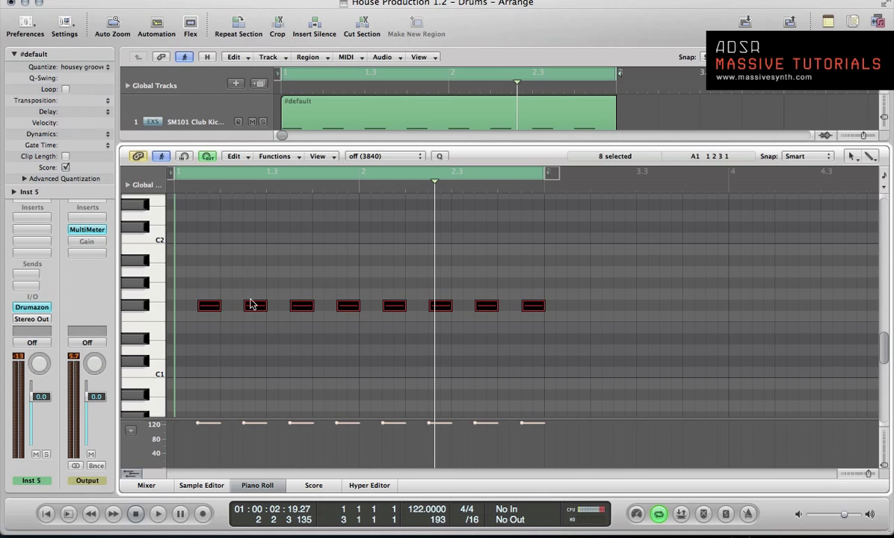
key(p)
key(space)
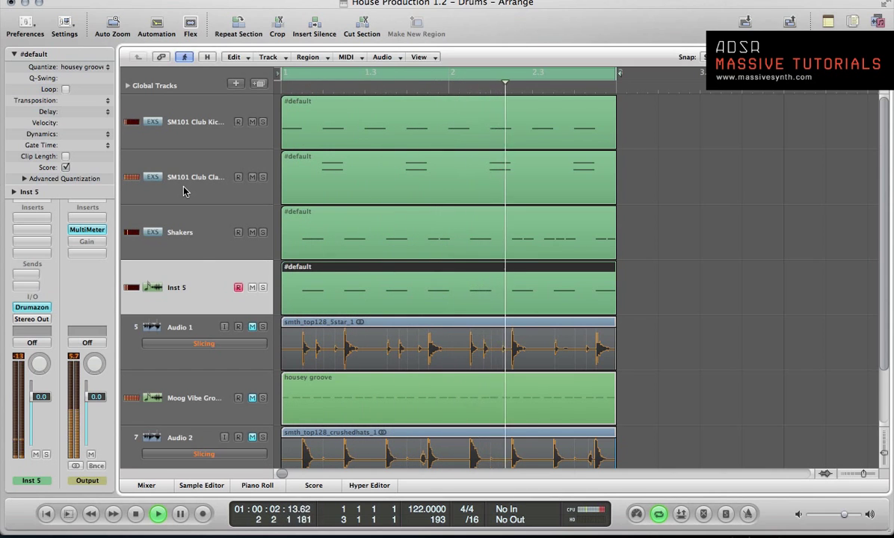
key(space)
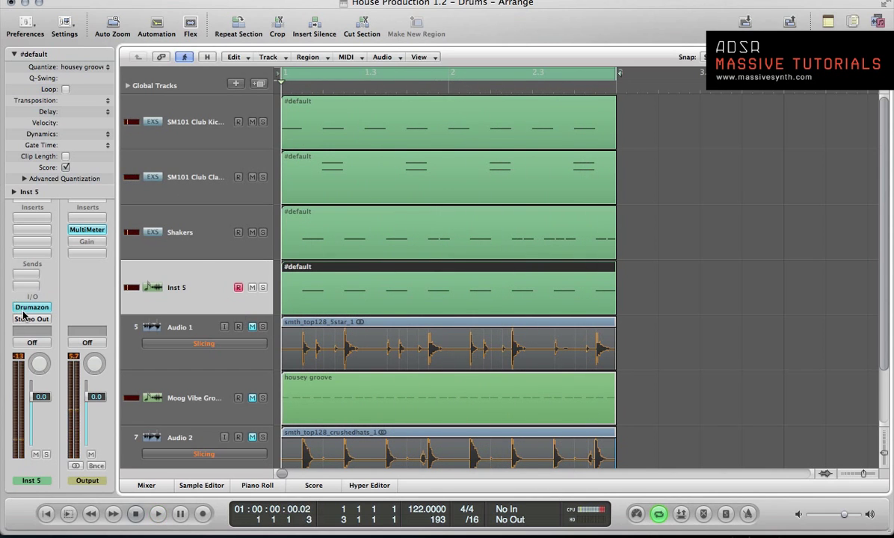
Look over Drumazon's controls, close them and lower the Inst 5 volume to -2.4 dB during playback.
click(28, 309)
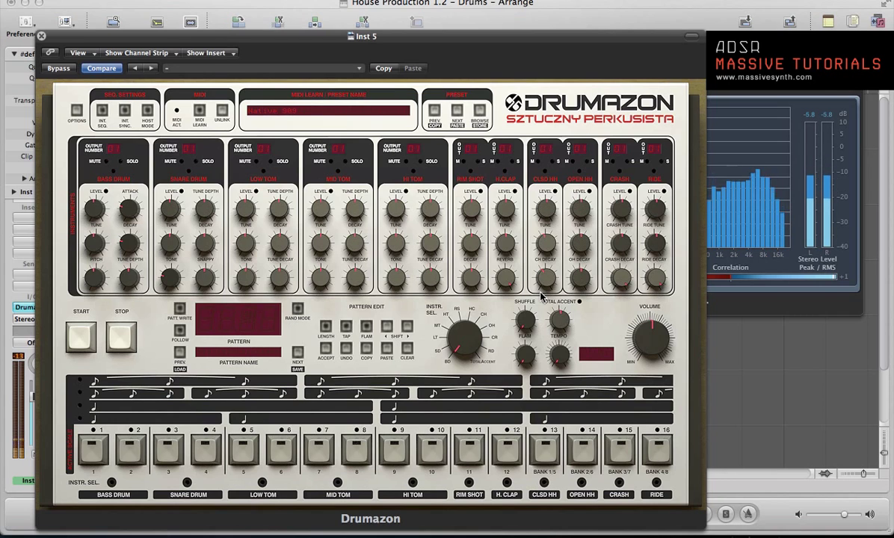
click(42, 35)
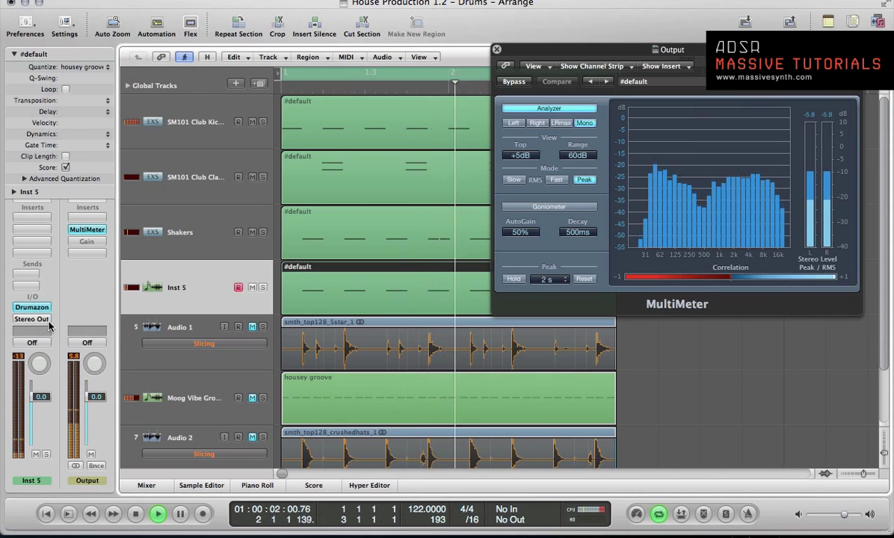
drag(45, 388, 42, 408)
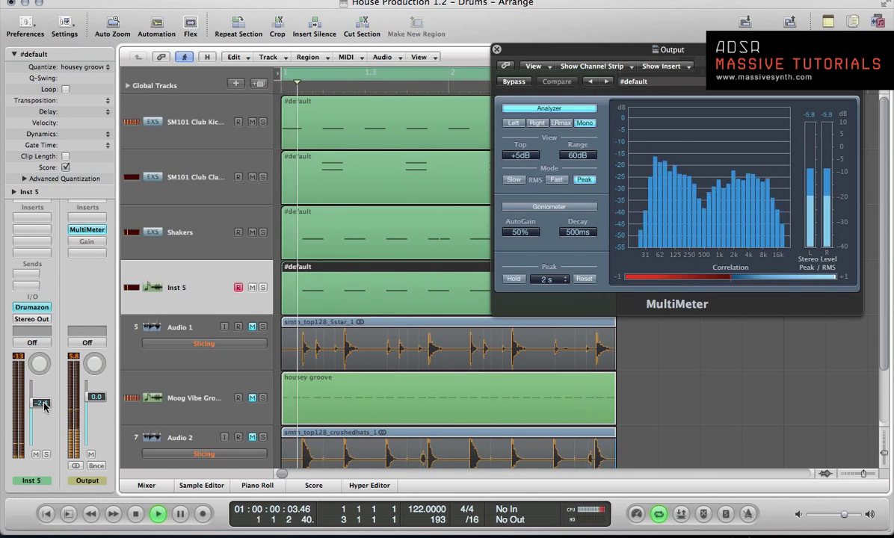
key(space)
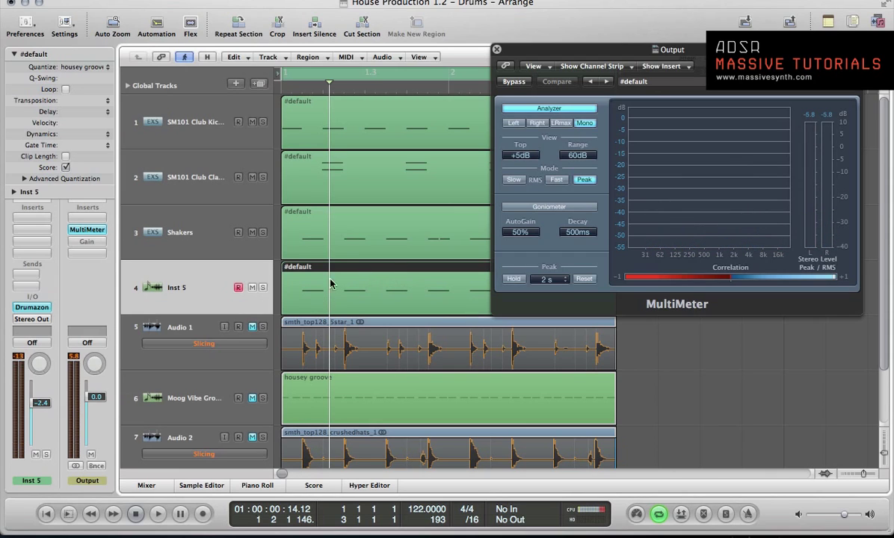
Compare the loop with and without the Drumazon hi-hats by muting and unmuting Inst 5 during playback.
key(space)
click(253, 288)
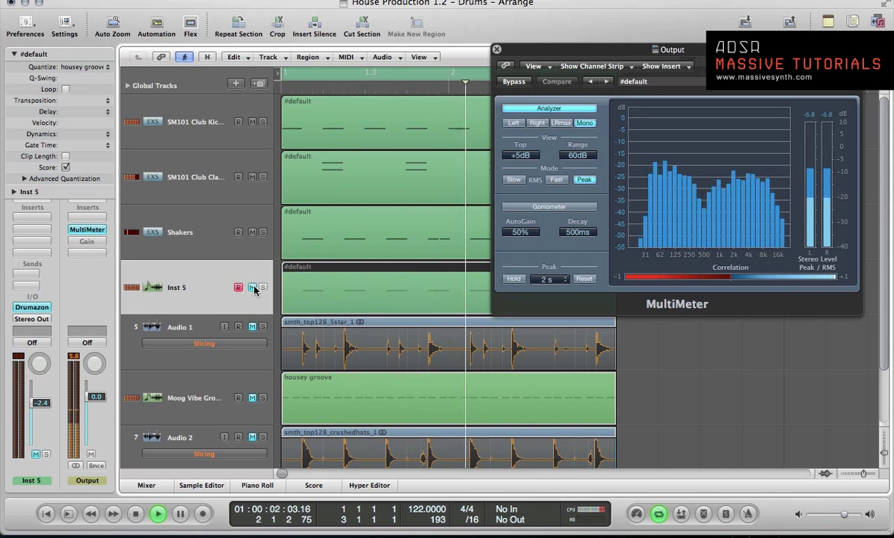
click(253, 288)
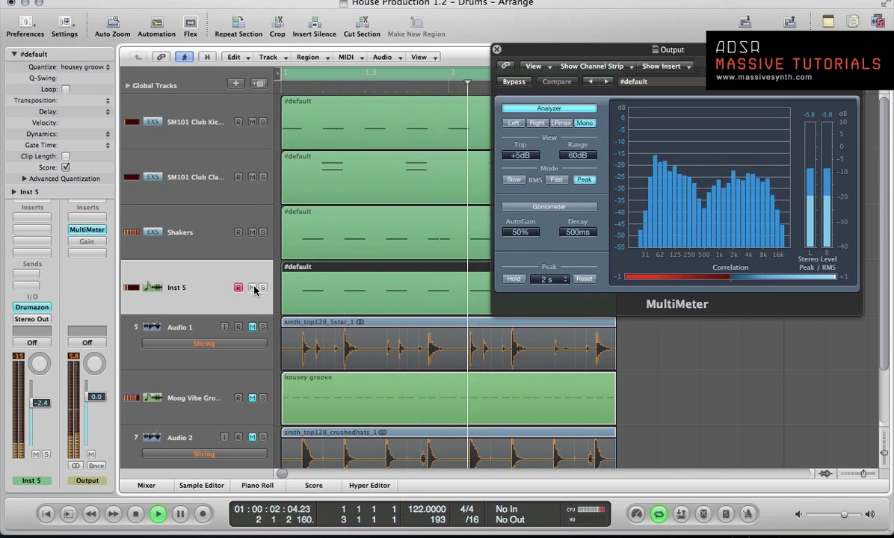
key(space)
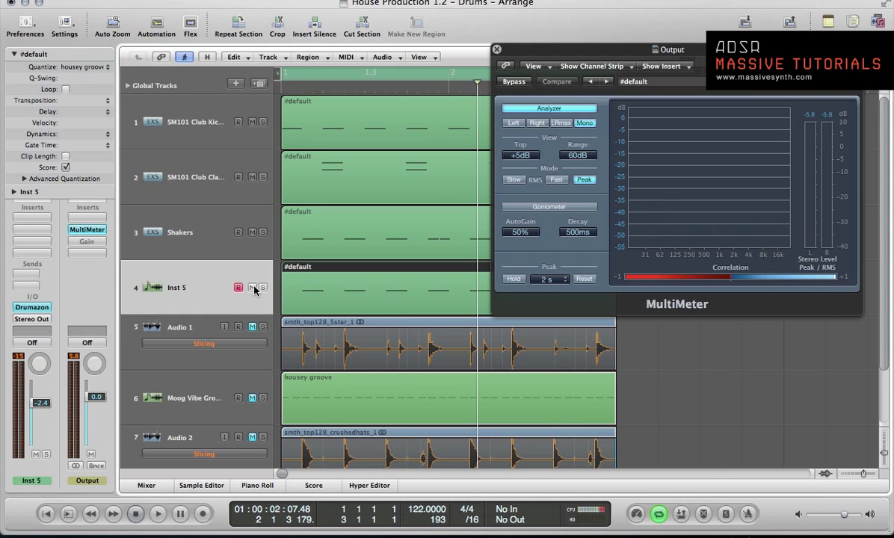
Unmute the crushed hats loop on Audio 2 and audition it with the other drums.
scroll(219, 299, down, 3)
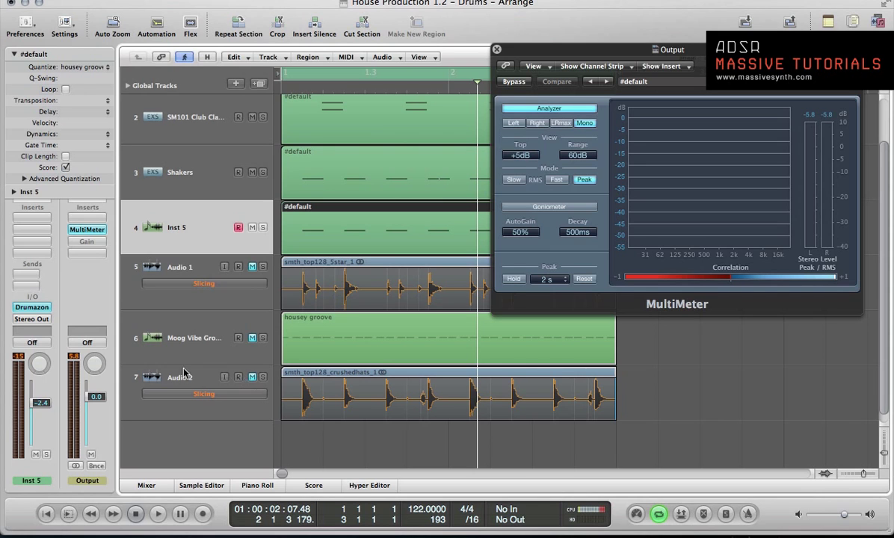
click(153, 370)
click(171, 297)
click(176, 387)
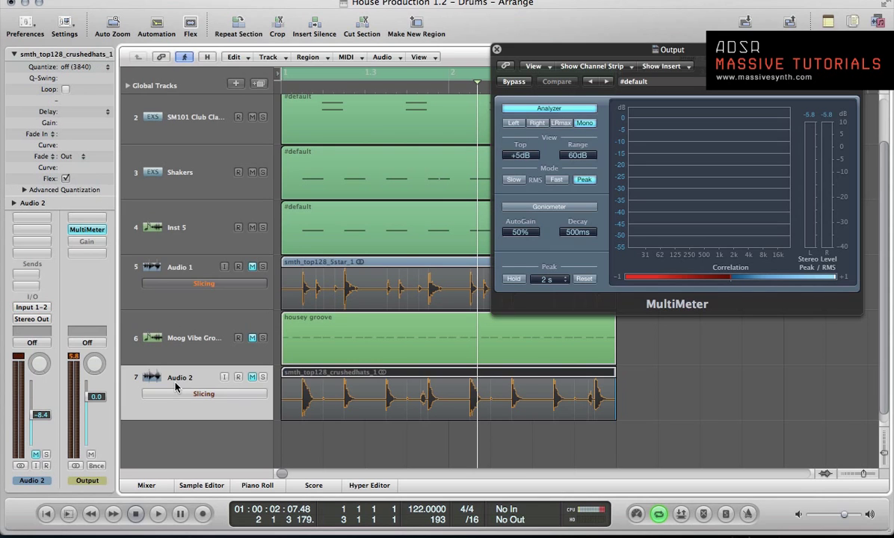
click(252, 378)
key(space)
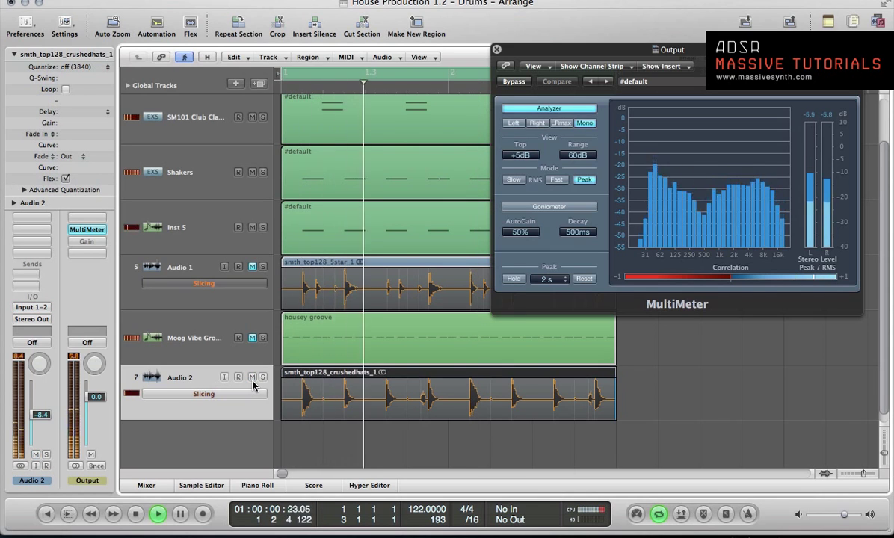
key(c)
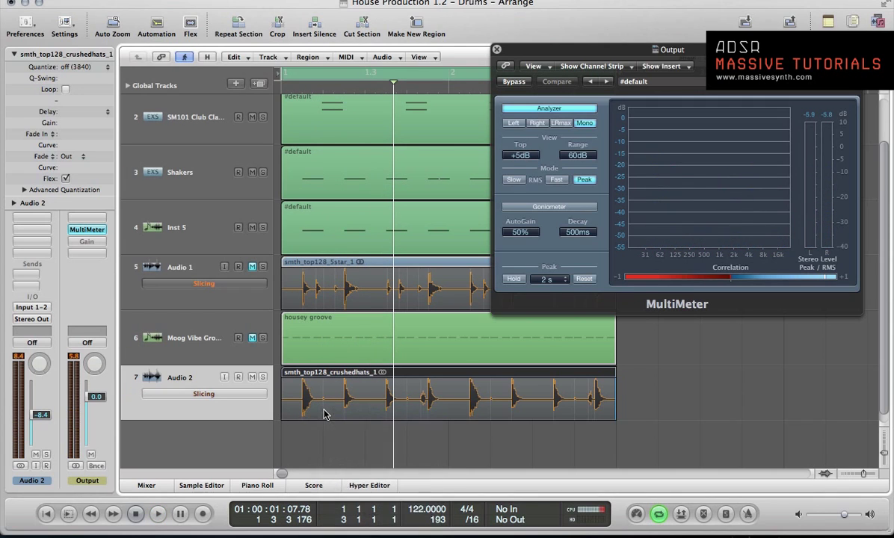
Hide the Flex view, split the crushed hats region at beat 2 of bar 1 and remove its first-beat slice.
key(Escape)
key(Escape)
key(super+f)
key(Escape)
key(i)
click(324, 414)
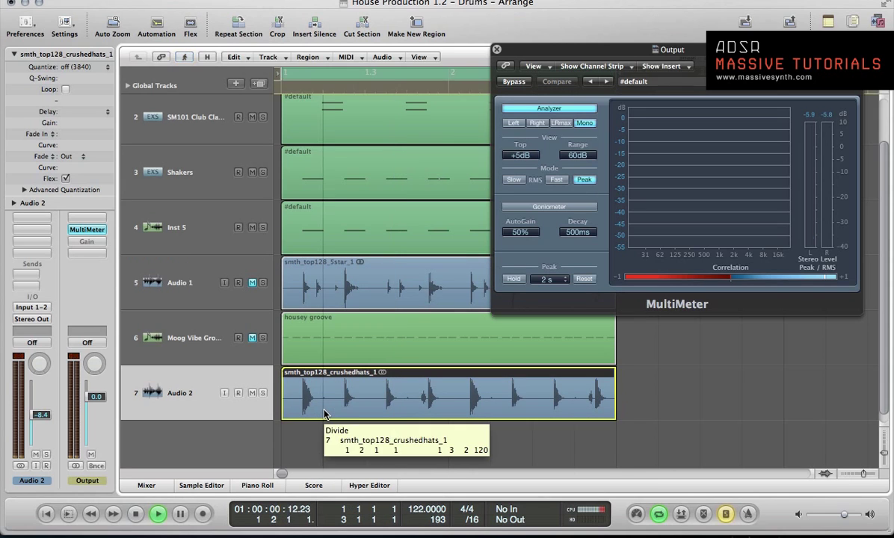
click(305, 391)
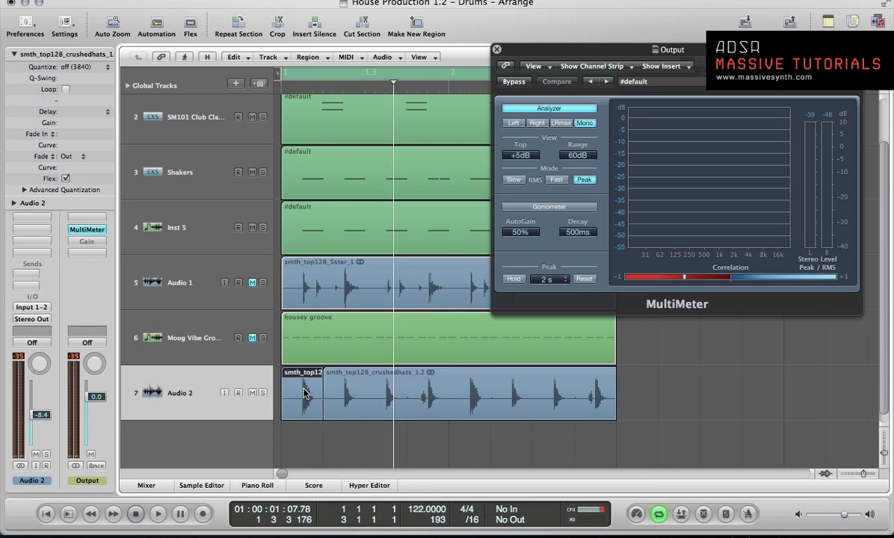
Split the remaining crushed hats region at bar 2 and its second beat, and delete the slice between the cuts.
key(Escape)
key(Escape)
click(448, 416)
click(449, 407)
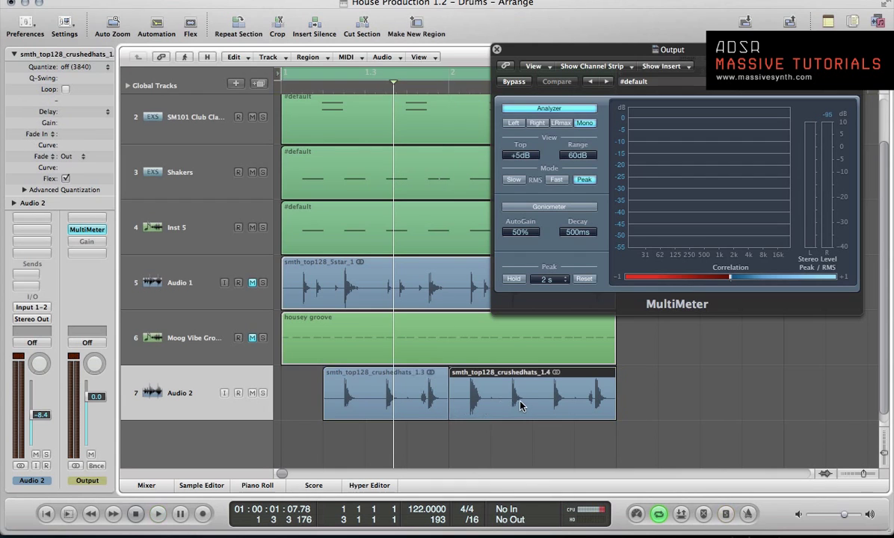
click(491, 404)
key(Escape)
click(494, 405)
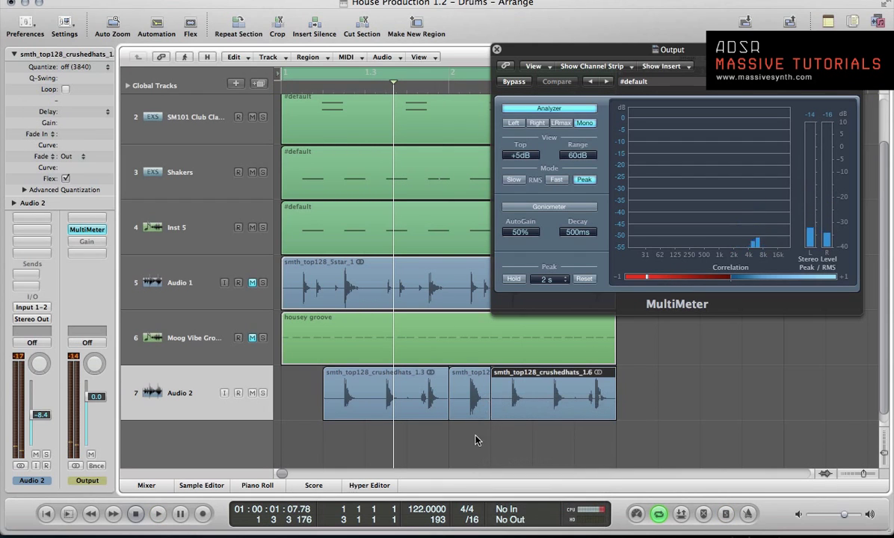
click(470, 400)
key(Delete)
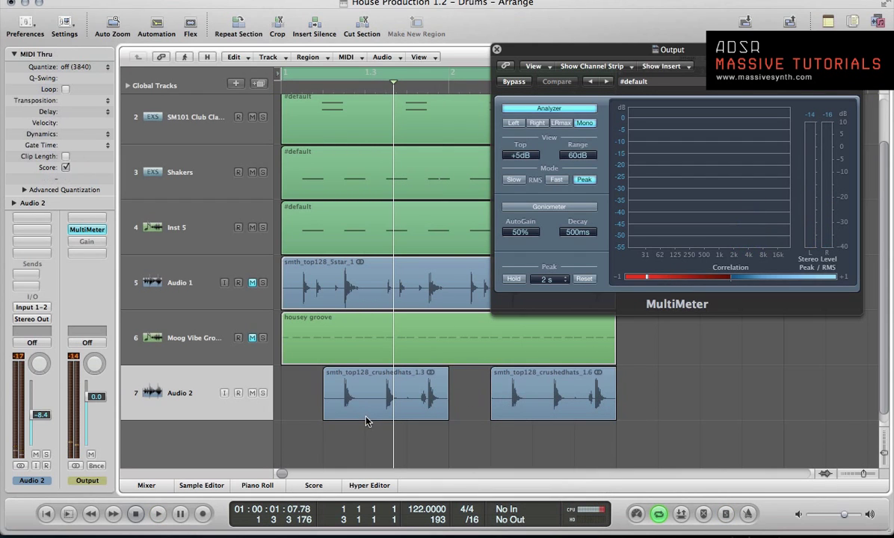
Fill the two one-beat gaps on Audio 2 with copied hi-hat slices, select all its regions and play the loop.
drag(365, 416, 467, 385)
click(153, 396)
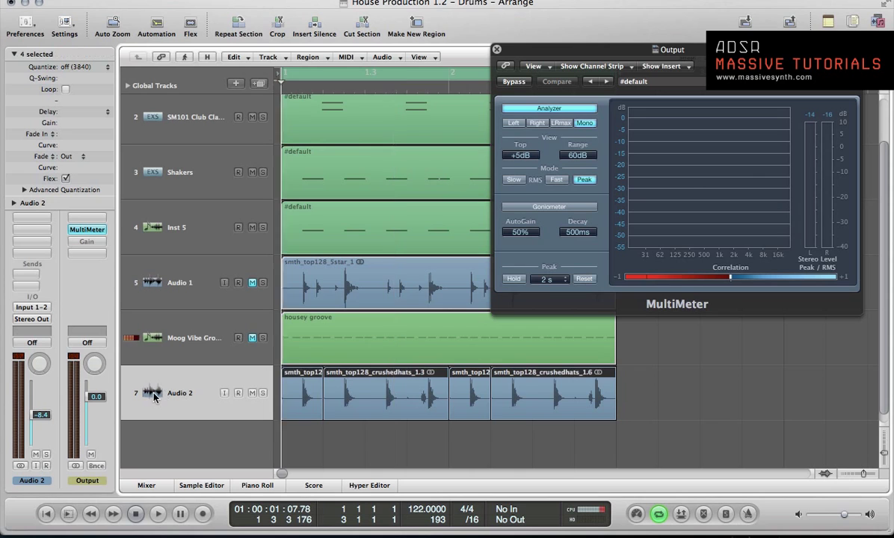
key(space)
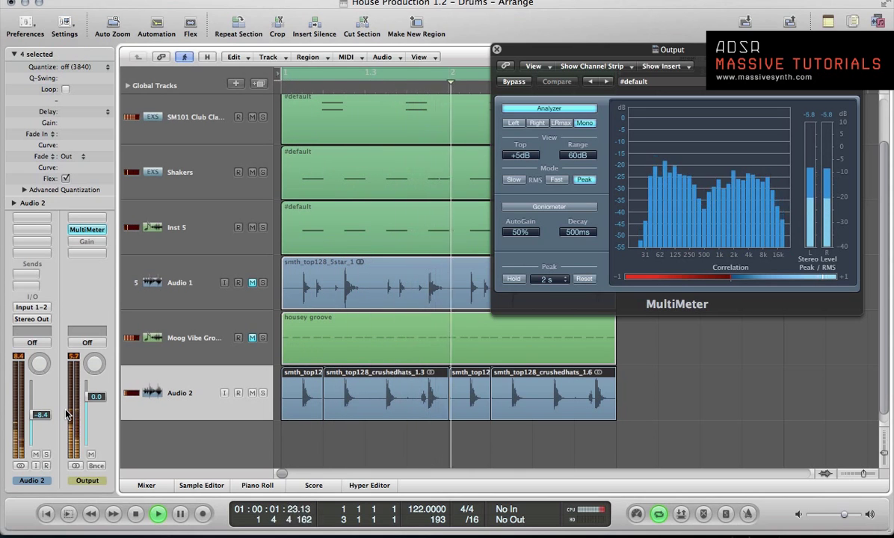
Switch the Audio 2 channel to mono and lower its volume to -12.4 dB during playback.
click(20, 465)
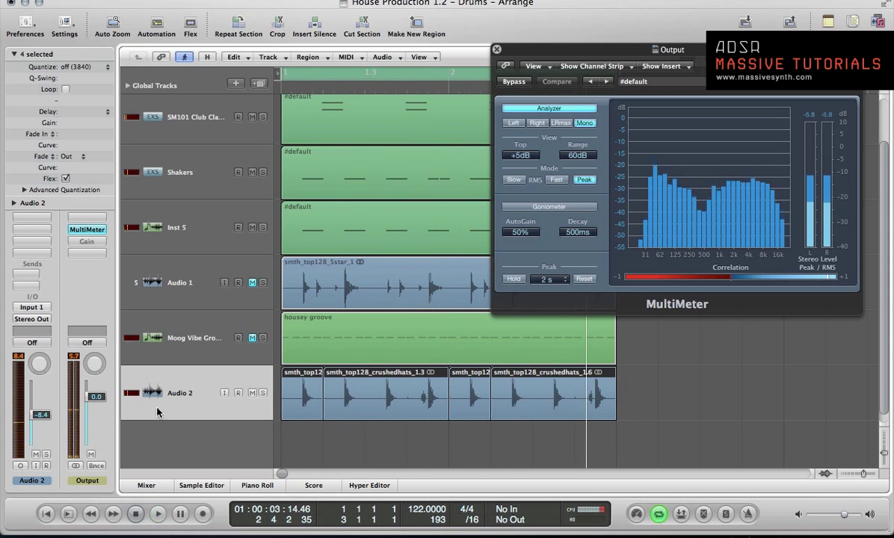
key(space)
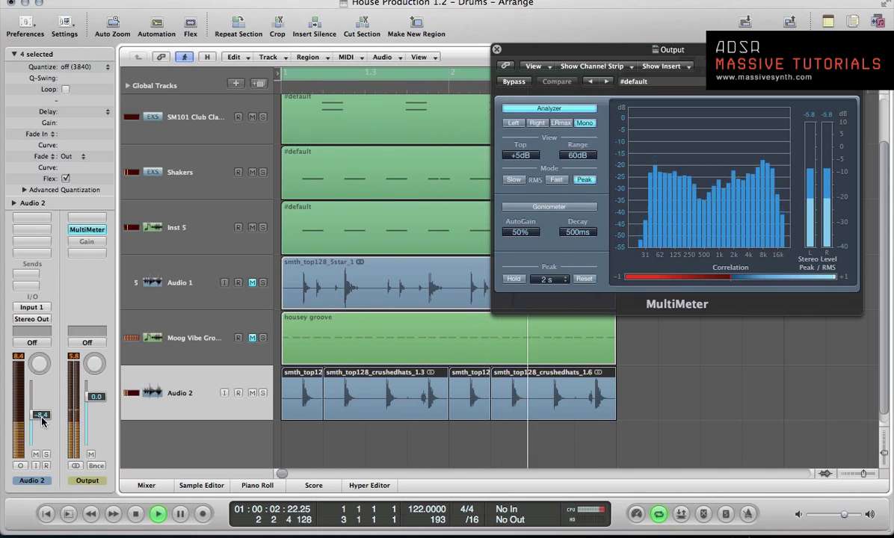
drag(40, 415, 43, 436)
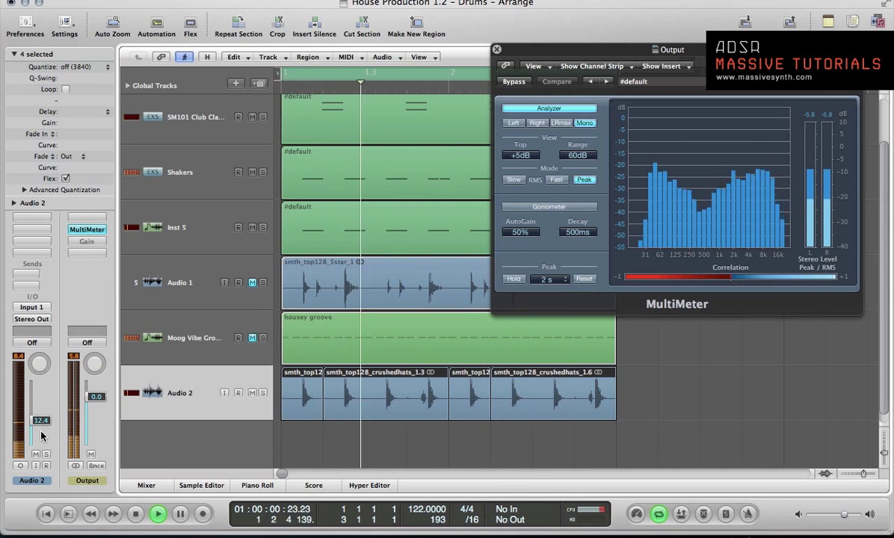
Check the drum balance with the Output level lowered to -16.0 dB, and reset it to 0.0 dB.
drag(95, 396, 102, 473)
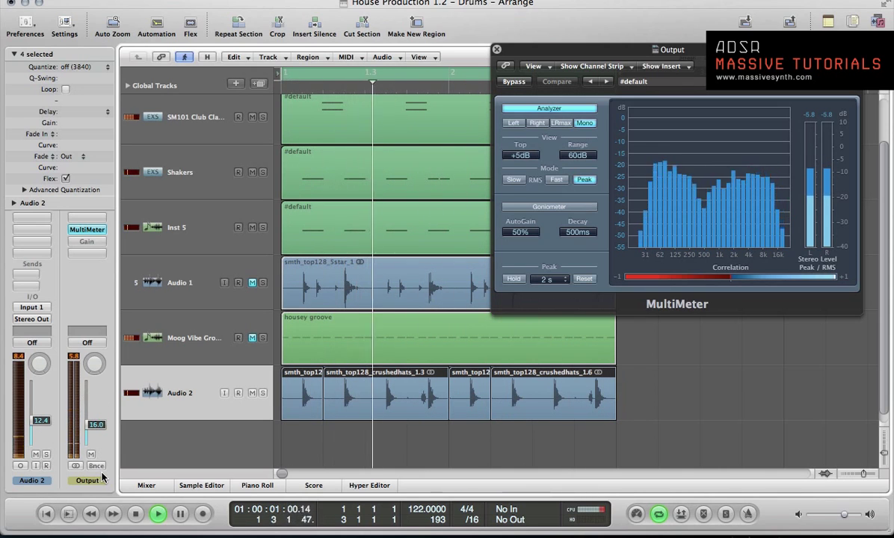
alt+click(92, 427)
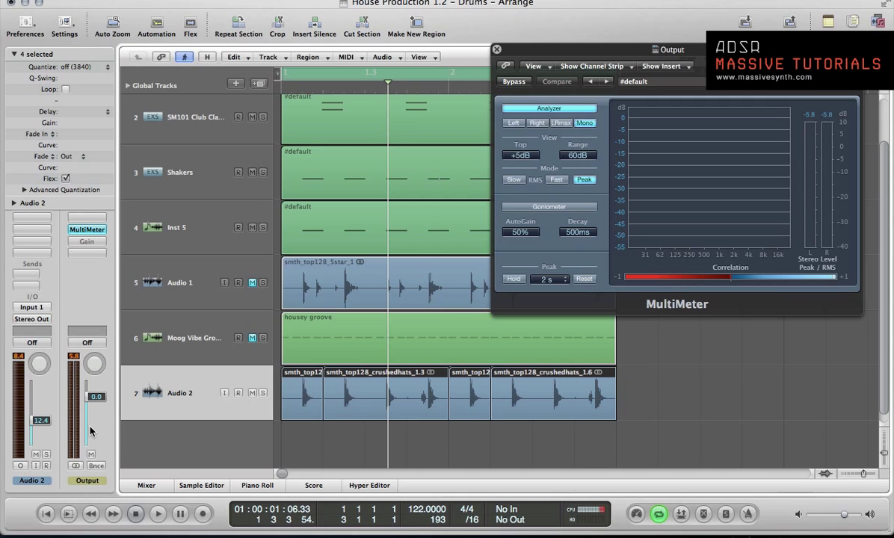
Review the channel strips of the Shakers, Inst 5 and SM101 Club Kicks tracks, and reduce the track heights to show every track.
click(177, 224)
click(179, 180)
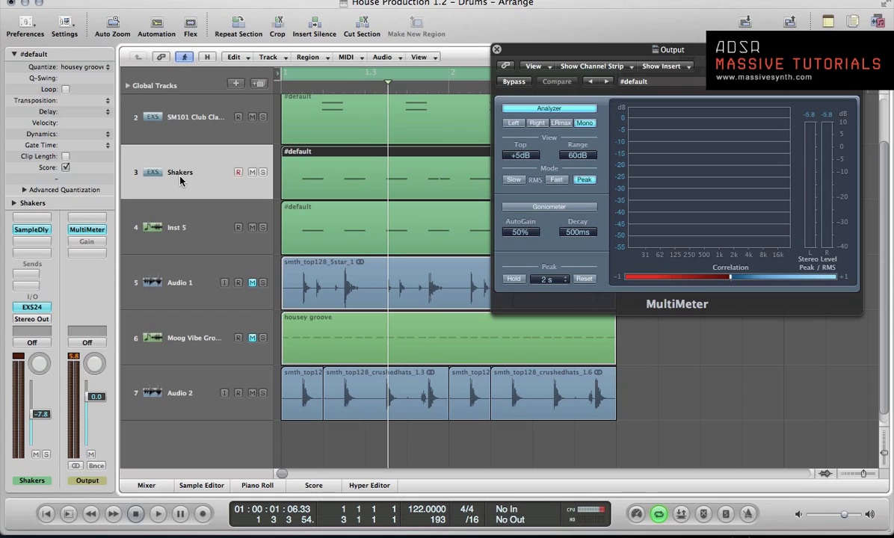
click(167, 227)
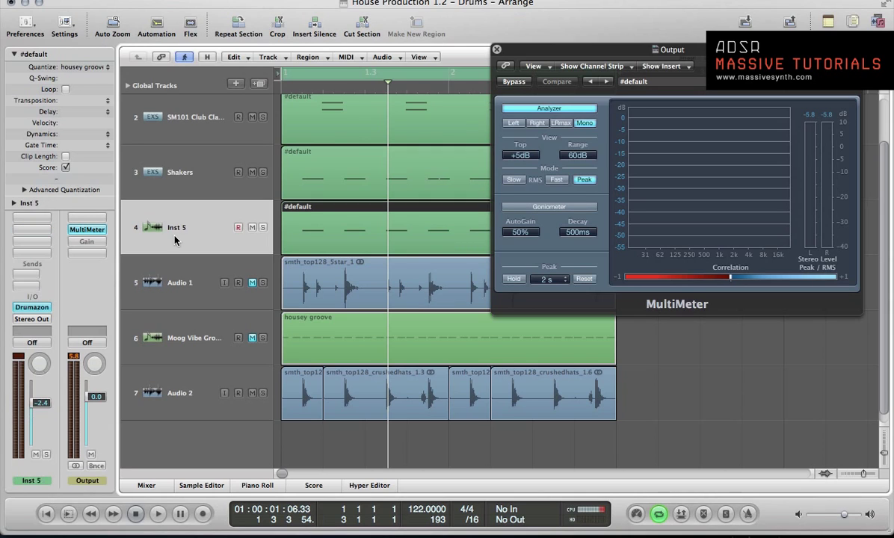
click(178, 176)
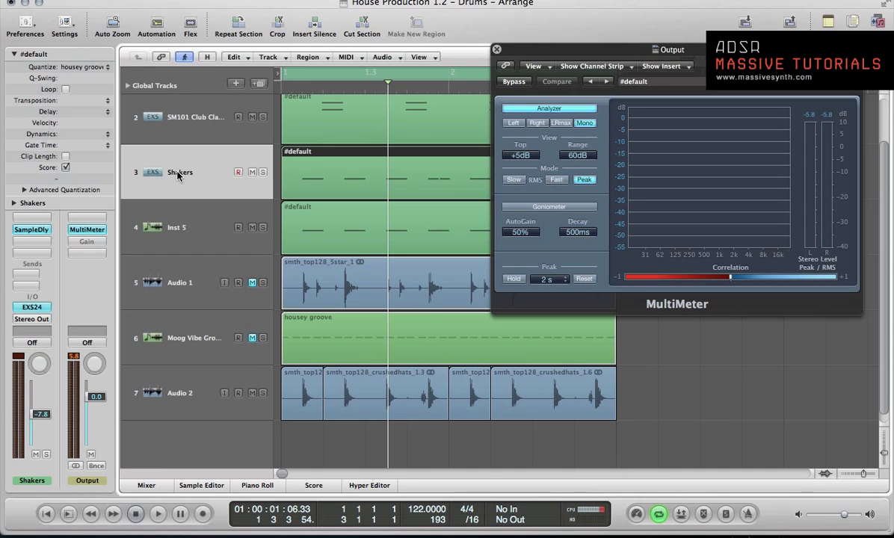
scroll(340, 249, up, 3)
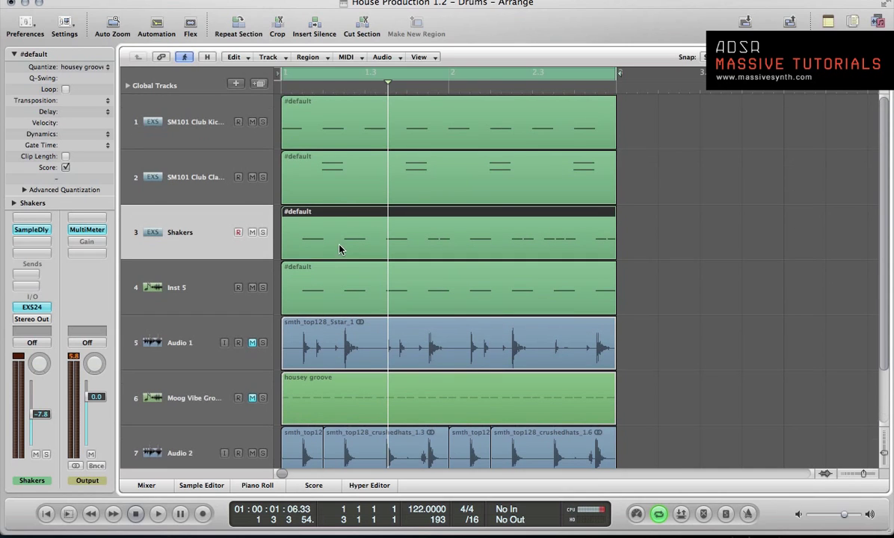
click(201, 124)
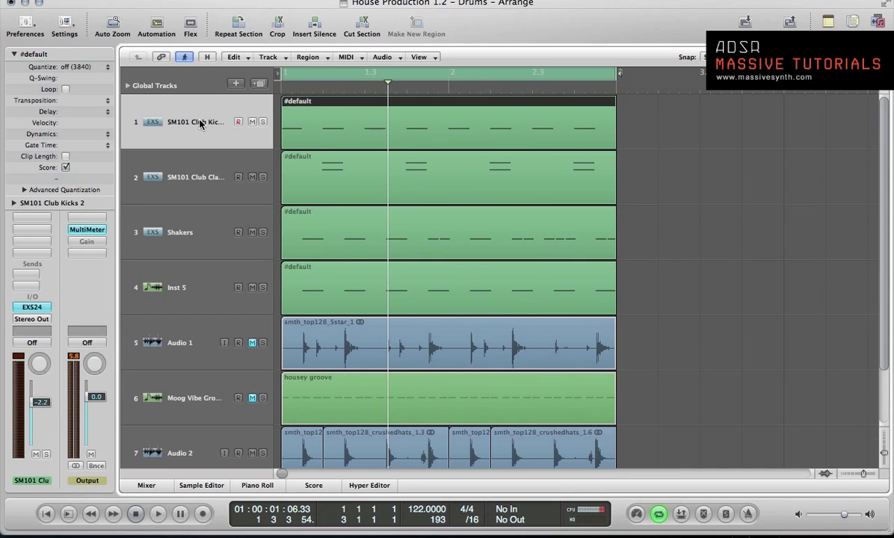
key(ctrl+Up)
key(ctrl+Up)
key(ctrl+Up)
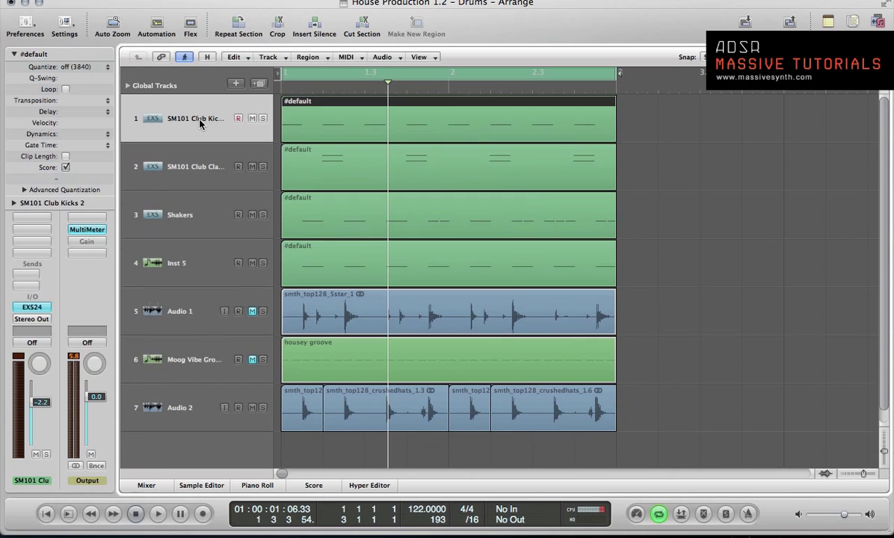